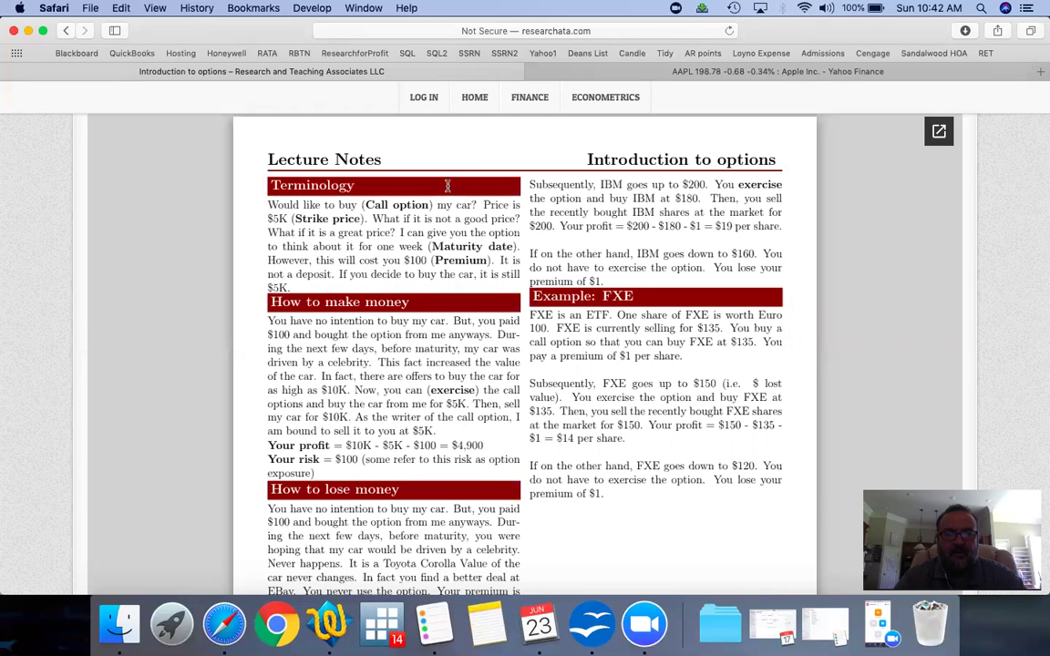
- Check Apple's quote on Yahoo Finance and enter the ticker AAPL in cell C5 of the OpenOffice Calc sheet
{"action": "left_click", "coordinate": [675, 73]}
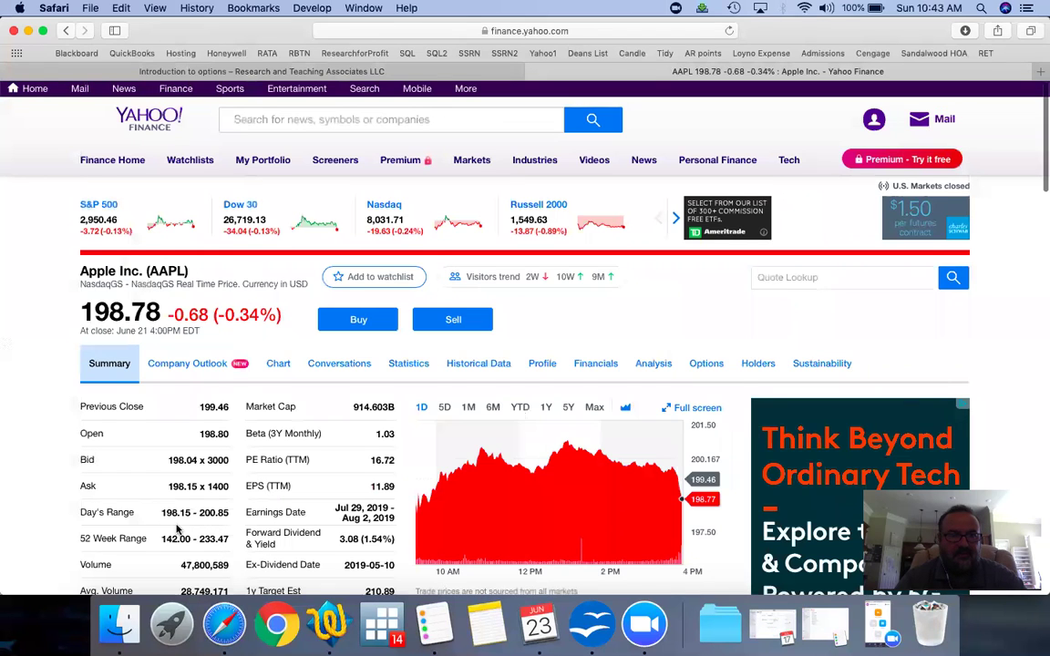
{"action": "scroll", "coordinate": [73, 433], "scroll_direction": "down", "scroll_amount": 3}
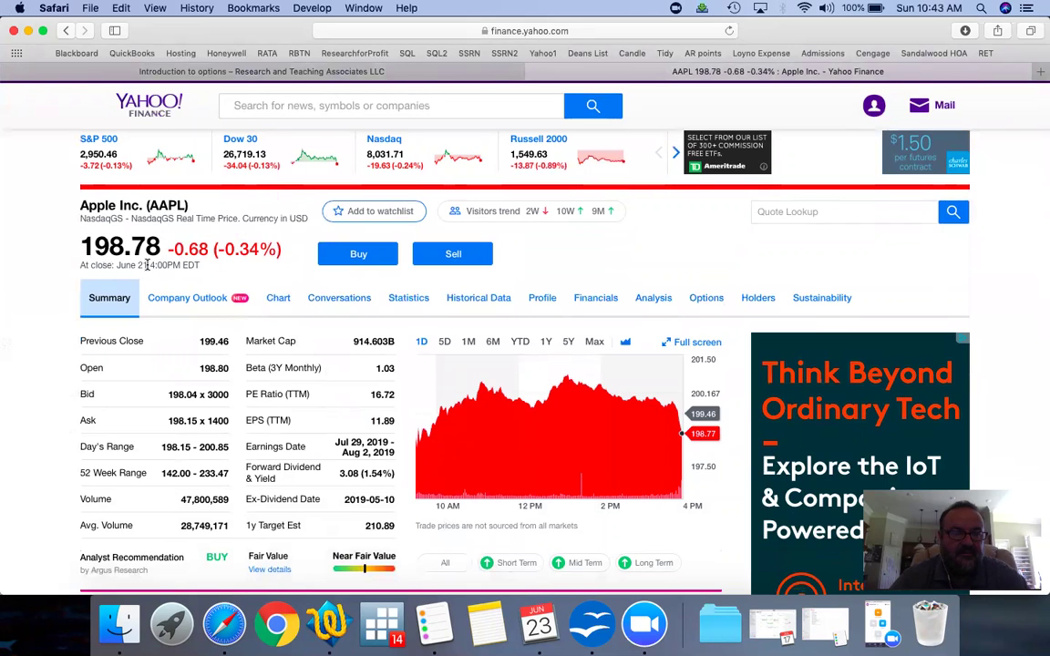
{"action": "key", "text": "super+Tab"}
{"action": "key", "text": "super+Tab"}
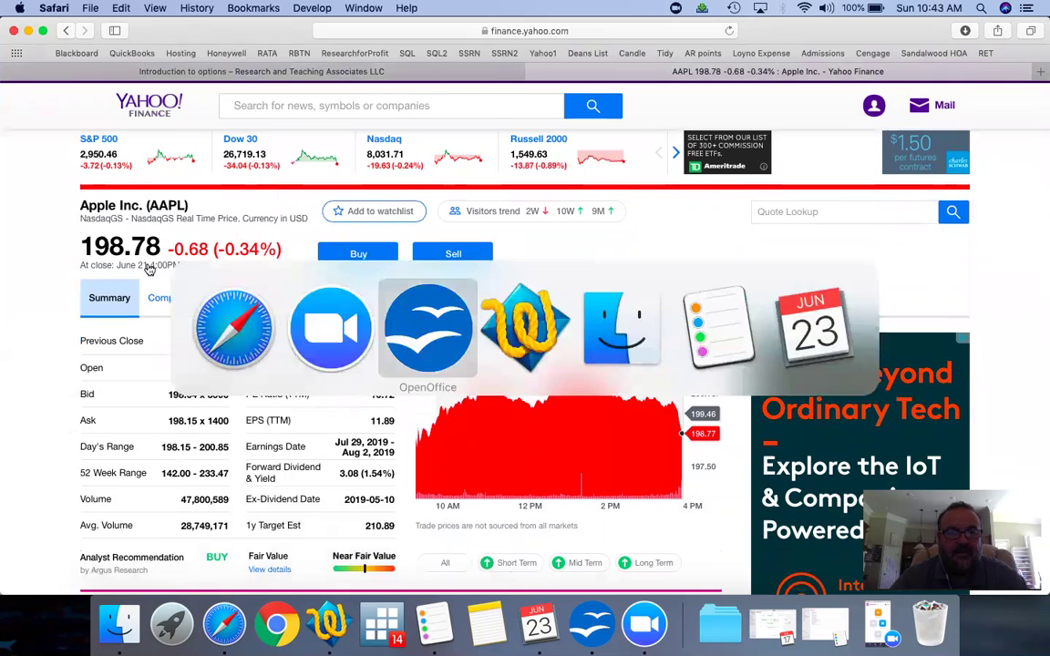
{"action": "type", "text": "A"}
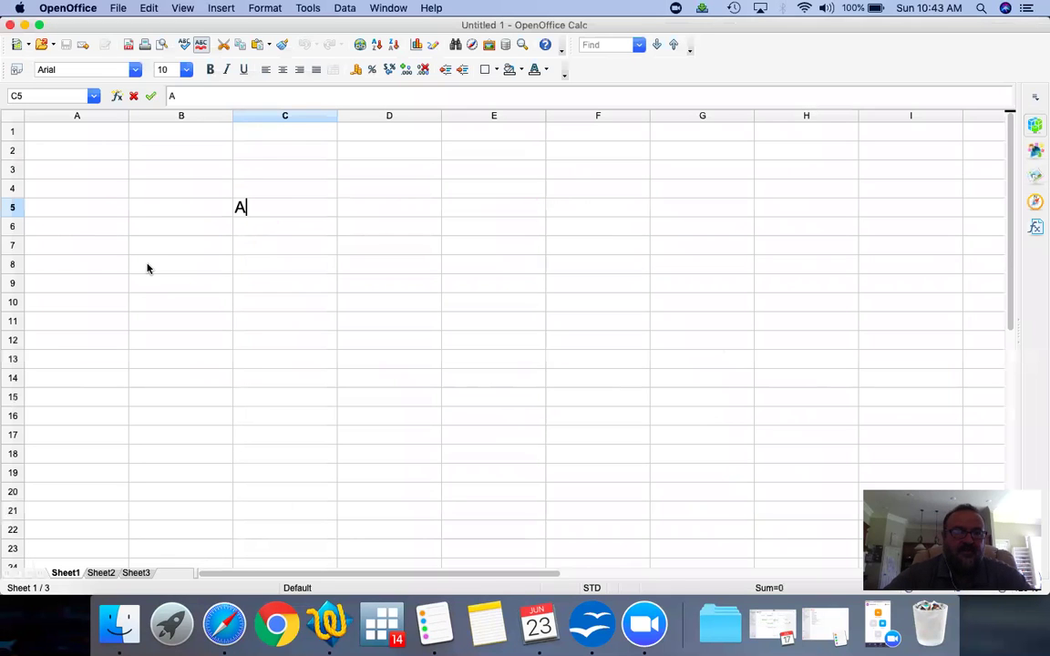
{"action": "type", "text": "APL"}
{"action": "key", "text": "Return"}
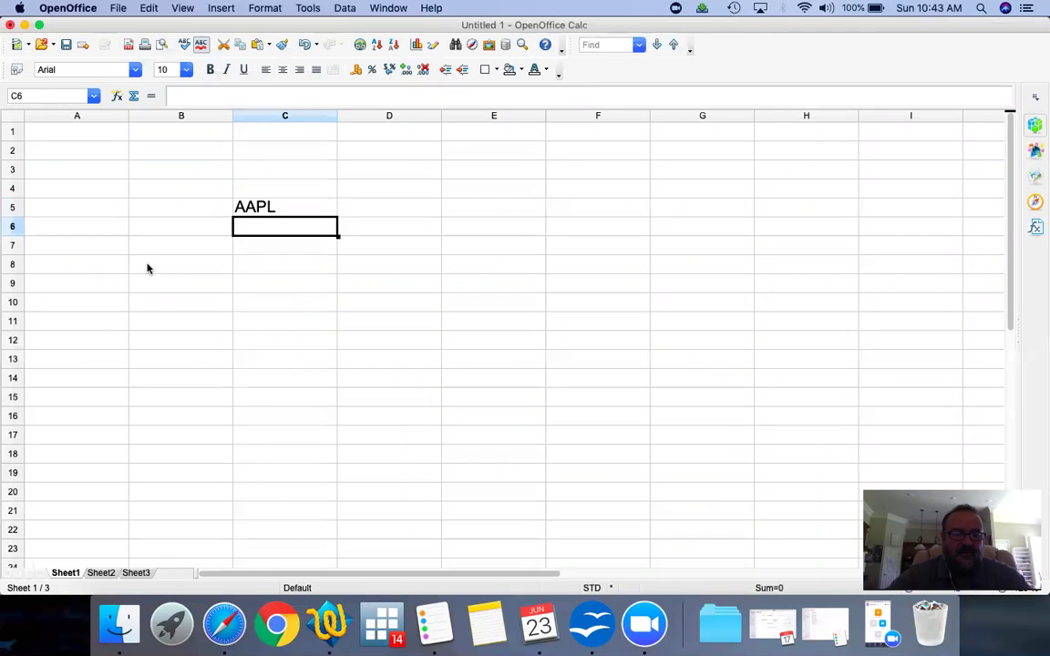
- Label cell C6 "Spot price" and enter 198.78 beside it in D6
{"action": "type", "text": "Spot price"}
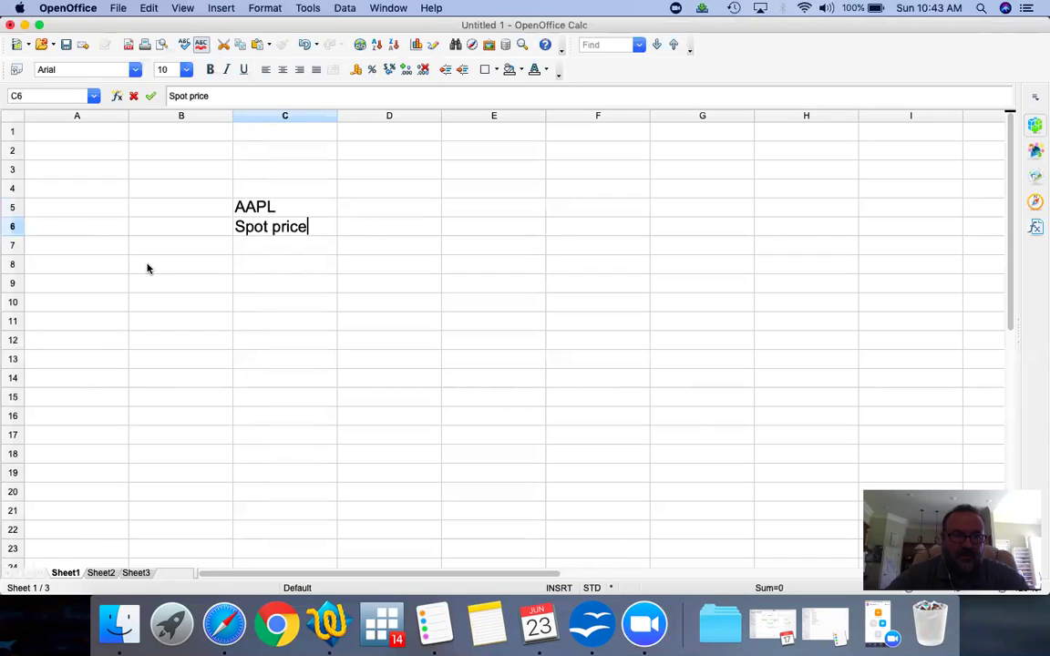
{"action": "key", "text": "Tab"}
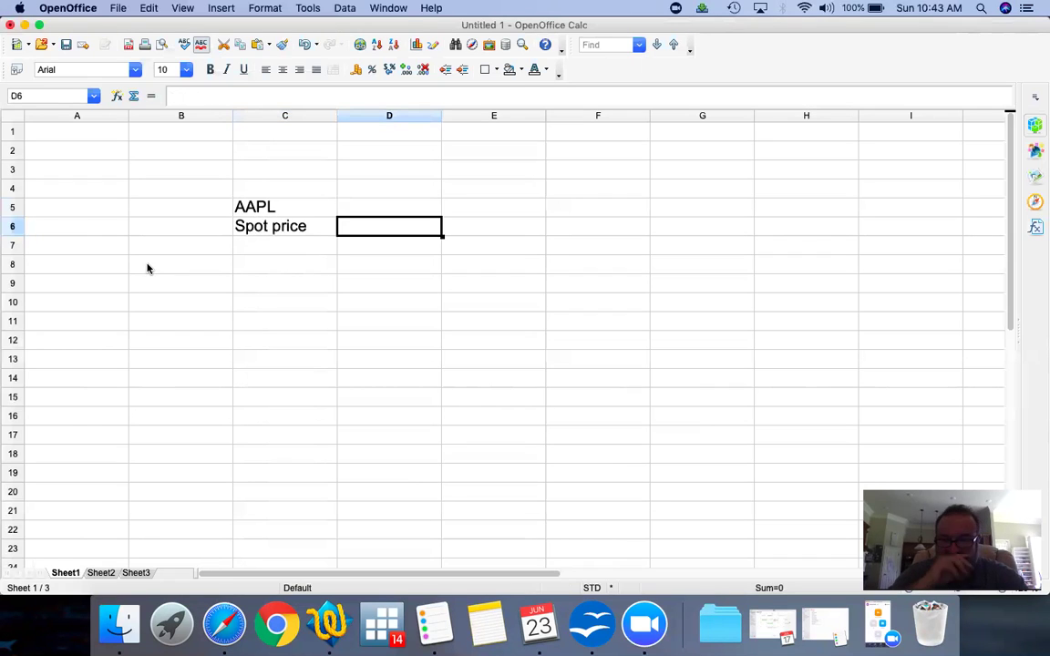
{"action": "type", "text": "198.78"}
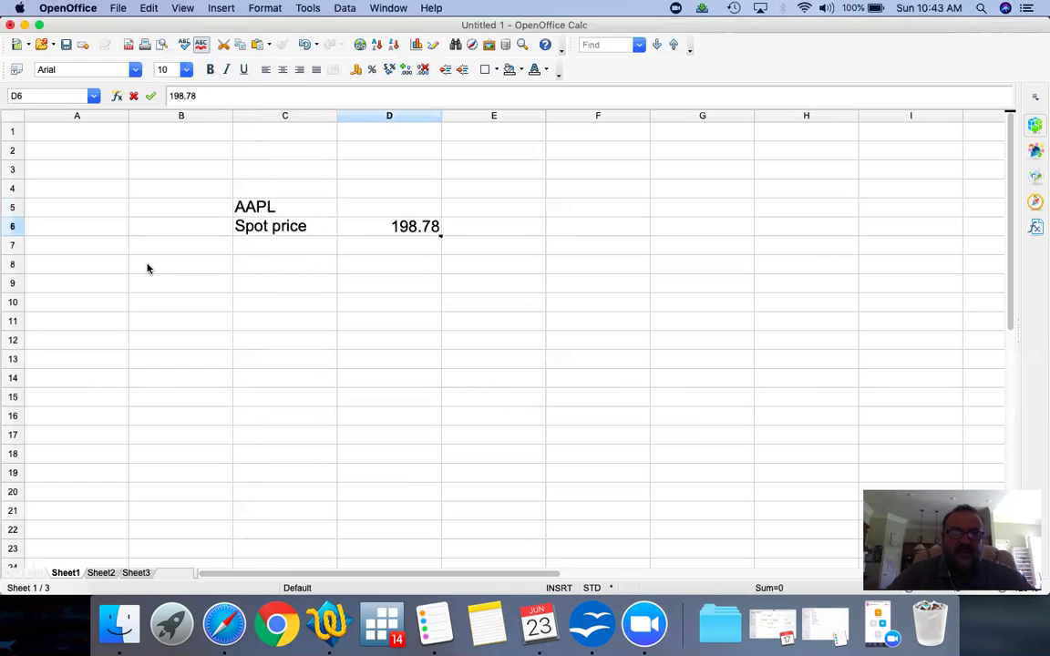
{"action": "key", "text": "Return"}
- Switch back to Safari, open Apple's options chain and examine the June 28, 2019 calls around the 200 strike
{"action": "key", "text": "super+Tab"}
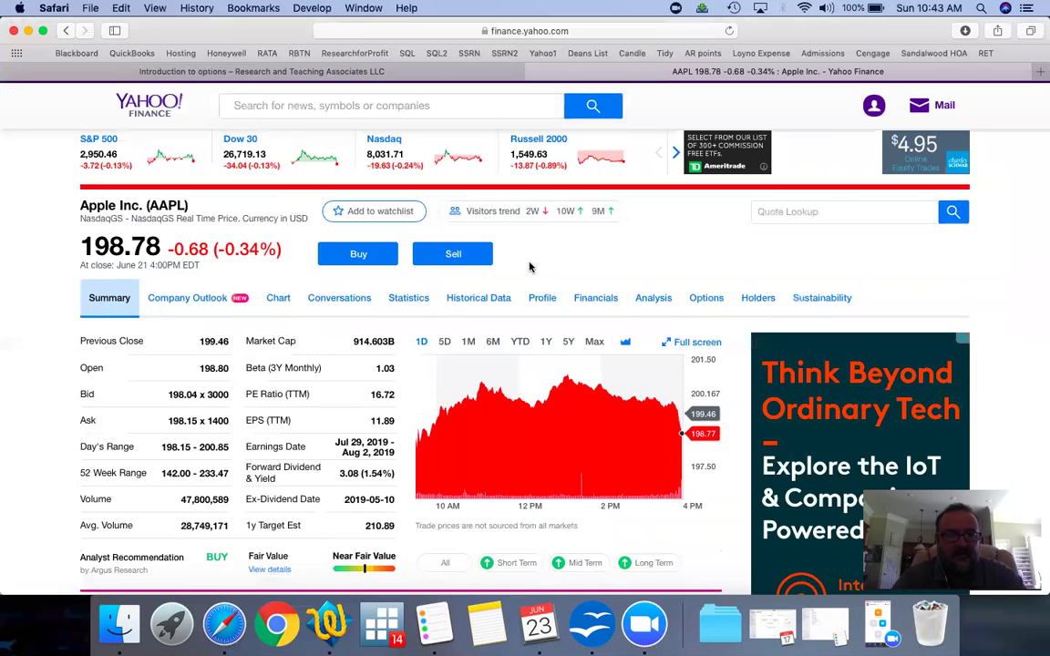
{"action": "left_click", "coordinate": [706, 297]}
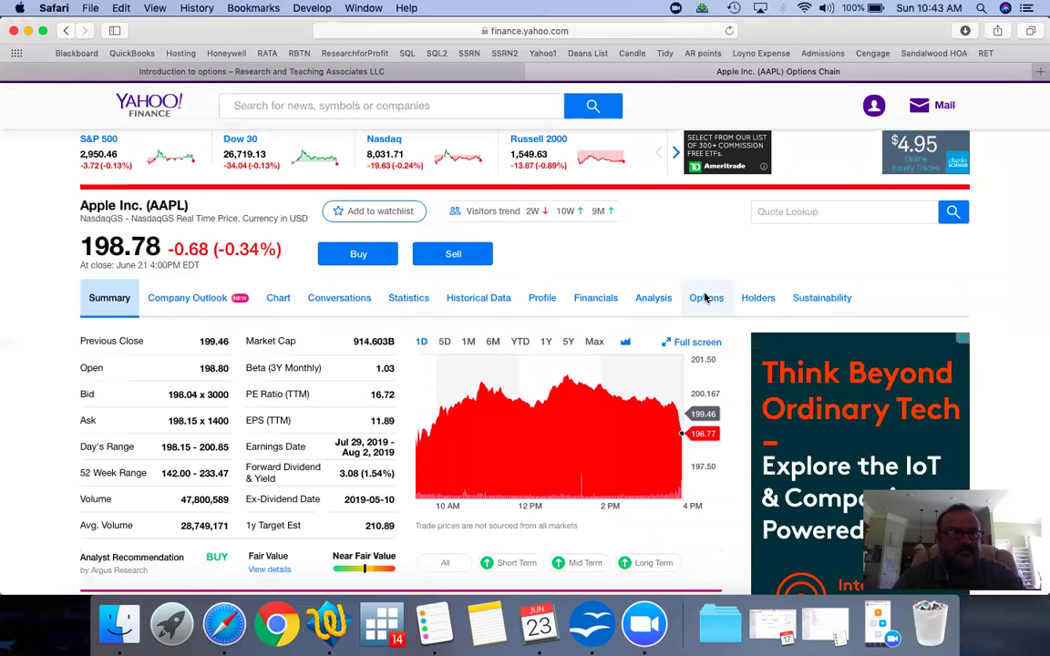
{"action": "scroll", "coordinate": [53, 463], "scroll_direction": "down", "scroll_amount": 5}
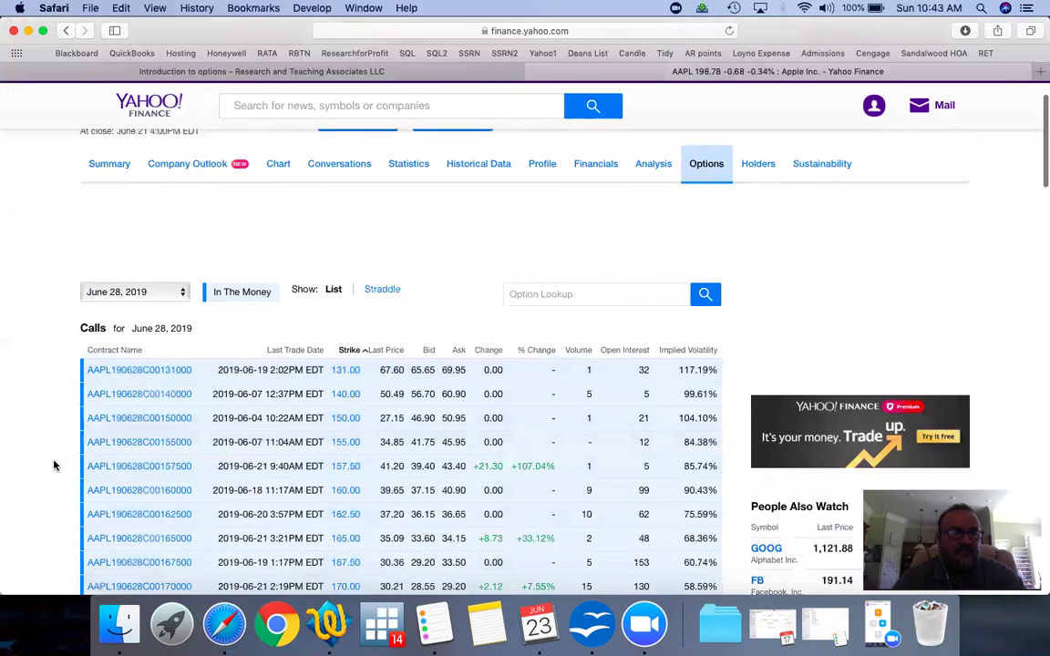
{"action": "scroll", "coordinate": [53, 465], "scroll_direction": "down", "scroll_amount": 2}
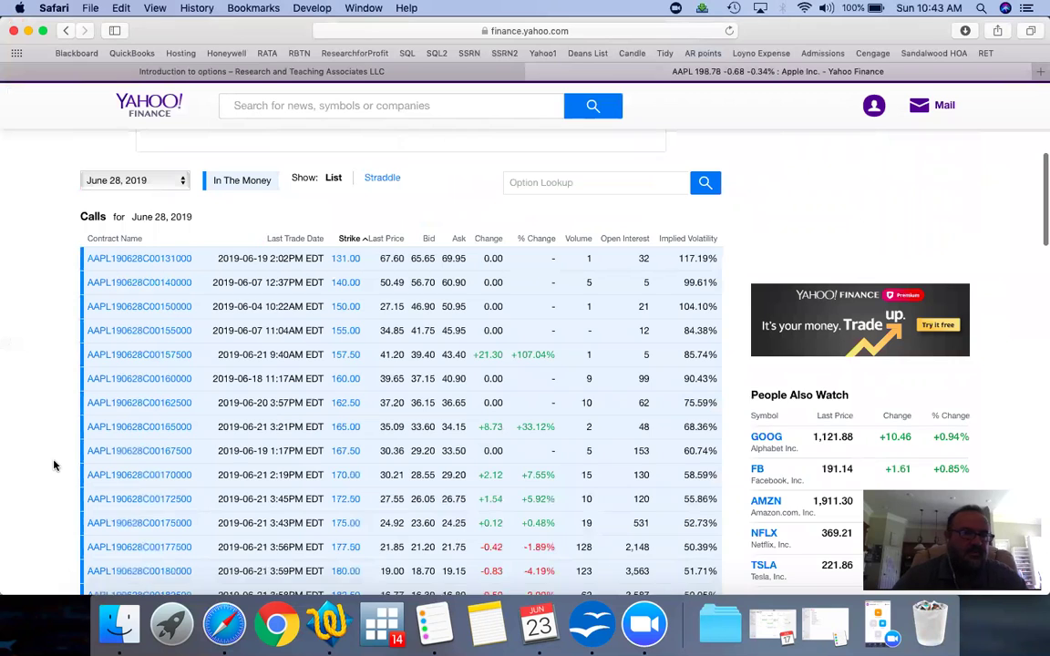
{"action": "scroll", "coordinate": [53, 465], "scroll_direction": "down", "scroll_amount": 1}
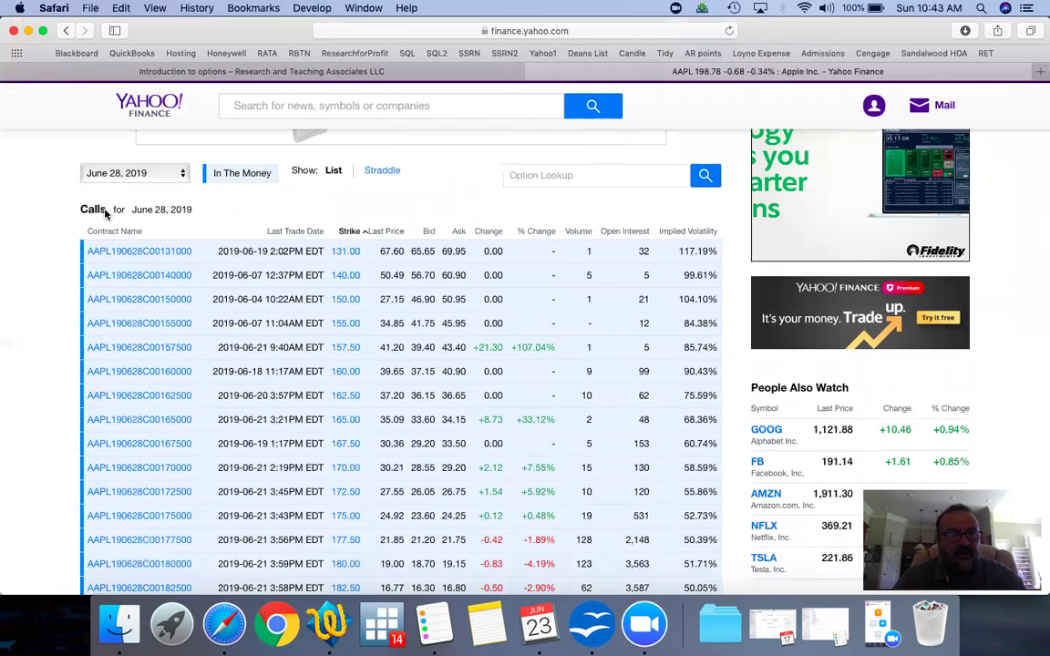
{"action": "scroll", "coordinate": [14, 370], "scroll_direction": "down", "scroll_amount": 5}
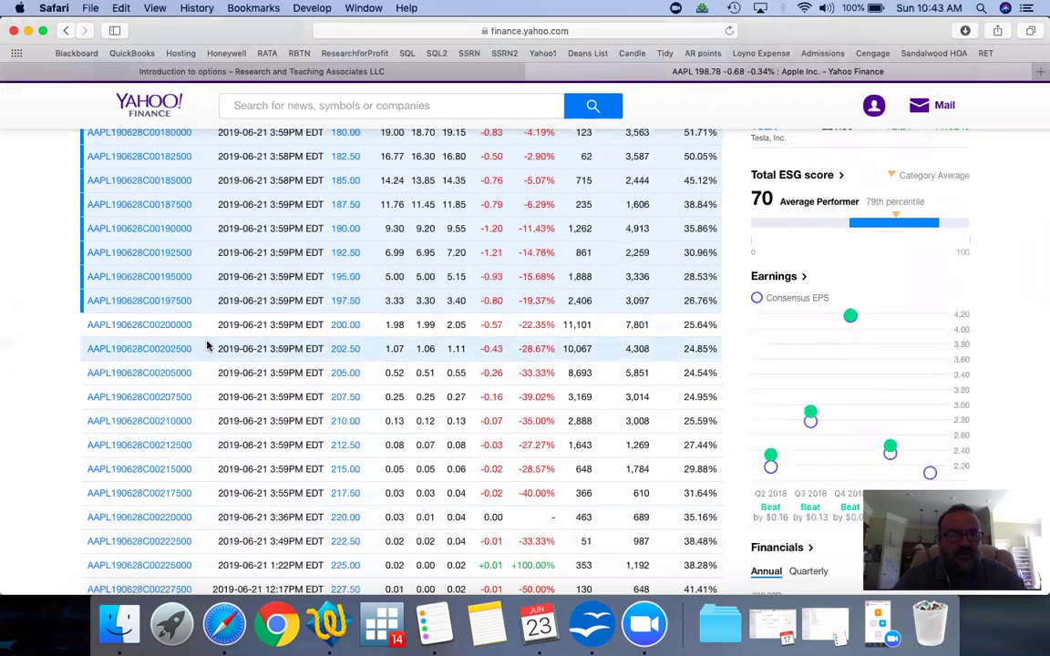
- Return to OpenOffice Calc and enter the labels "Call" in C8 and "Strike" in C9
{"action": "key", "text": "super+Tab"}
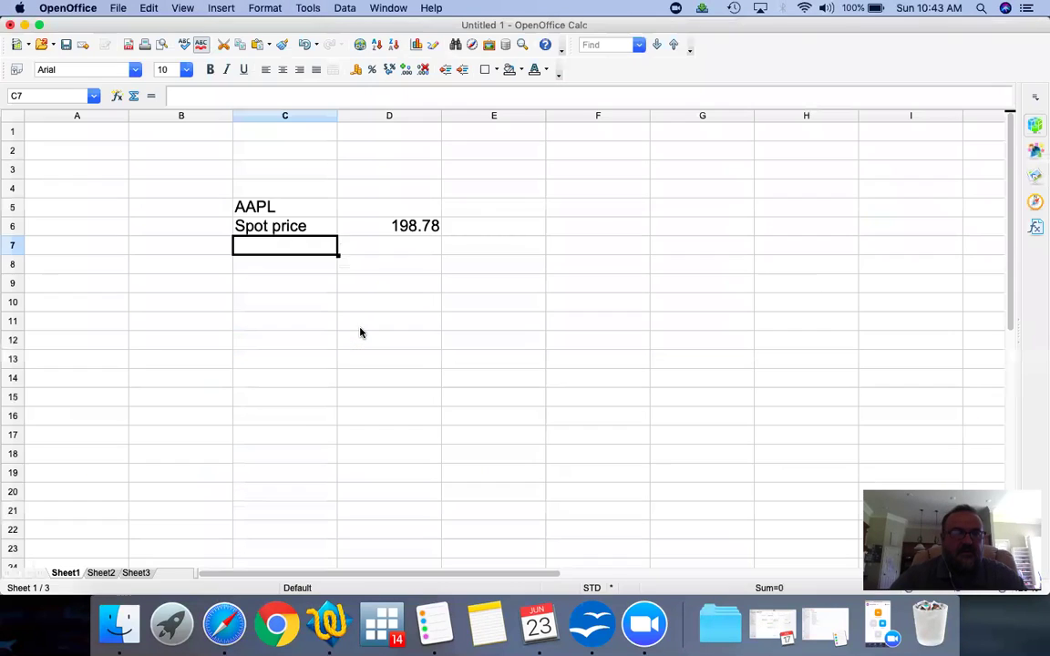
{"action": "key", "text": "Up"}
{"action": "key", "text": "Down"}
{"action": "type", "text": "Call"}
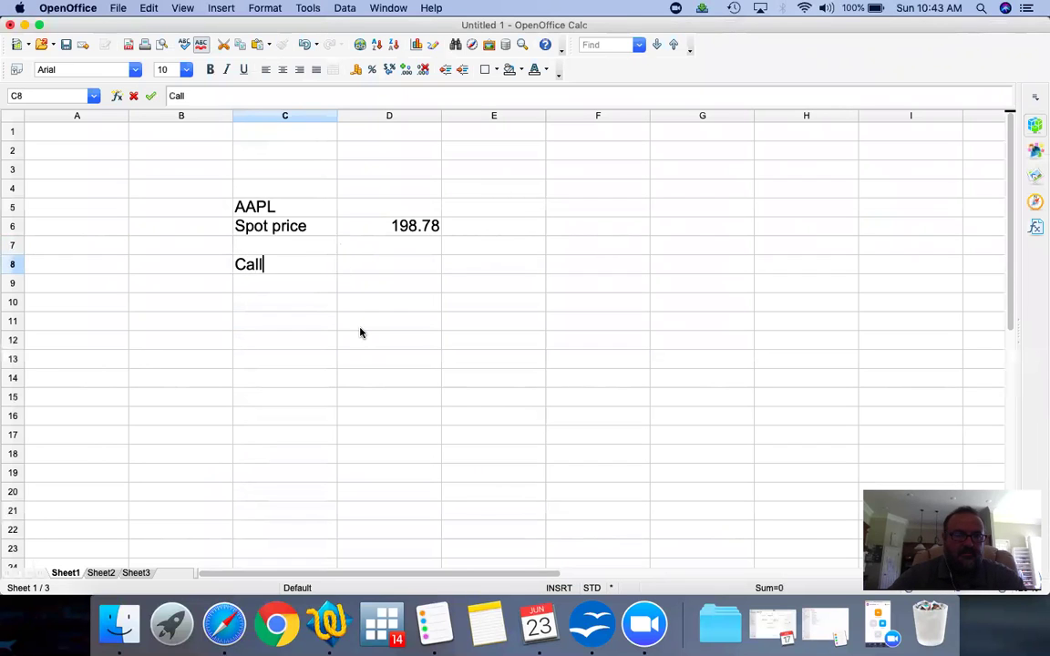
{"action": "key", "text": "Return"}
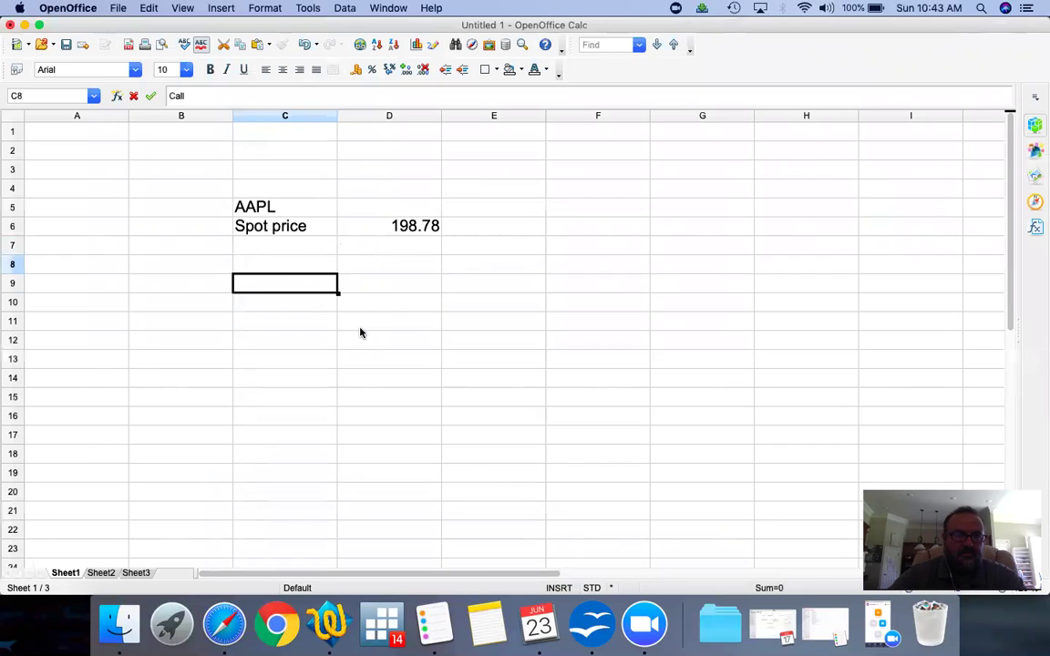
{"action": "type", "text": "Strike"}
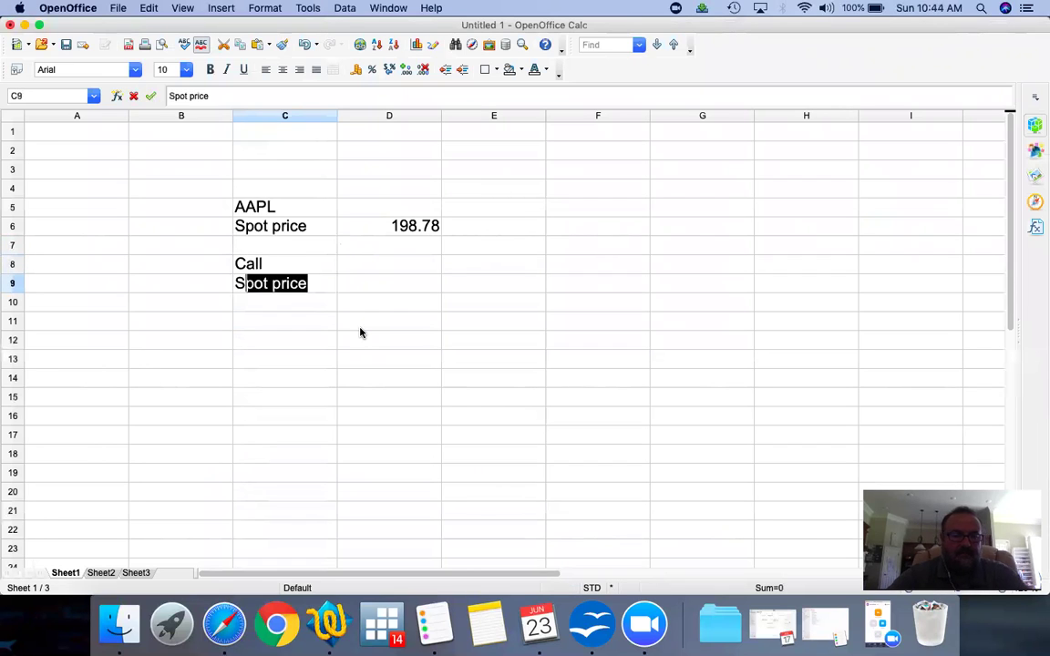
{"action": "key", "text": "Return"}
- Enter the strike value 200 in cell C14 and center the contents of column C
{"action": "key", "text": "Down"}
{"action": "key", "text": "Down"}
{"action": "key", "text": "Down"}
{"action": "key", "text": "Down"}
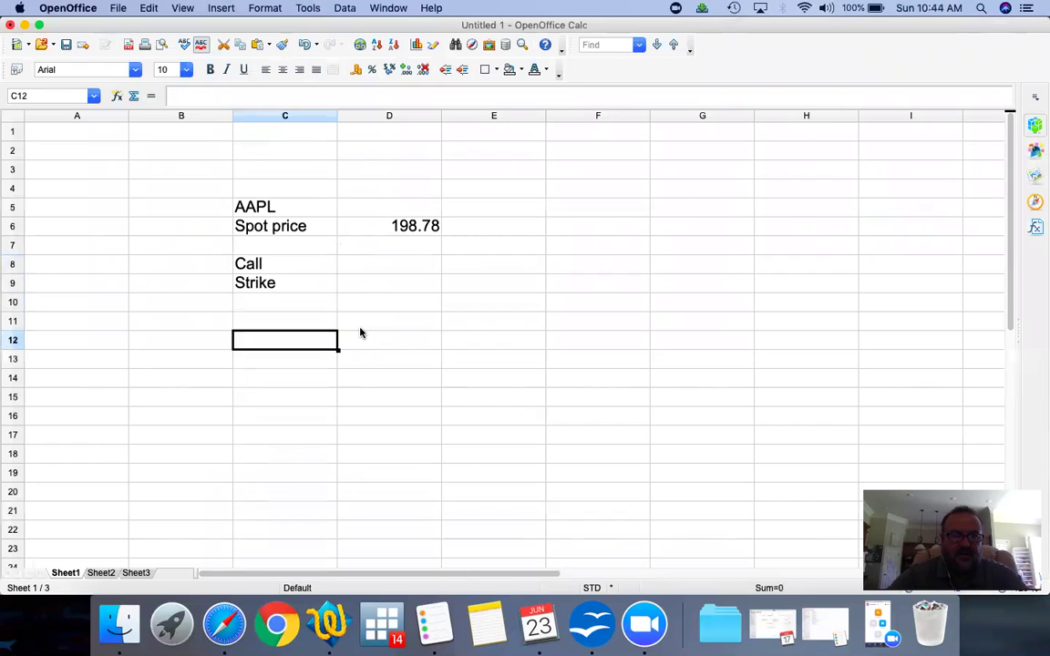
{"action": "type", "text": "200"}
{"action": "key", "text": "Return"}
{"action": "key", "text": "Up"}
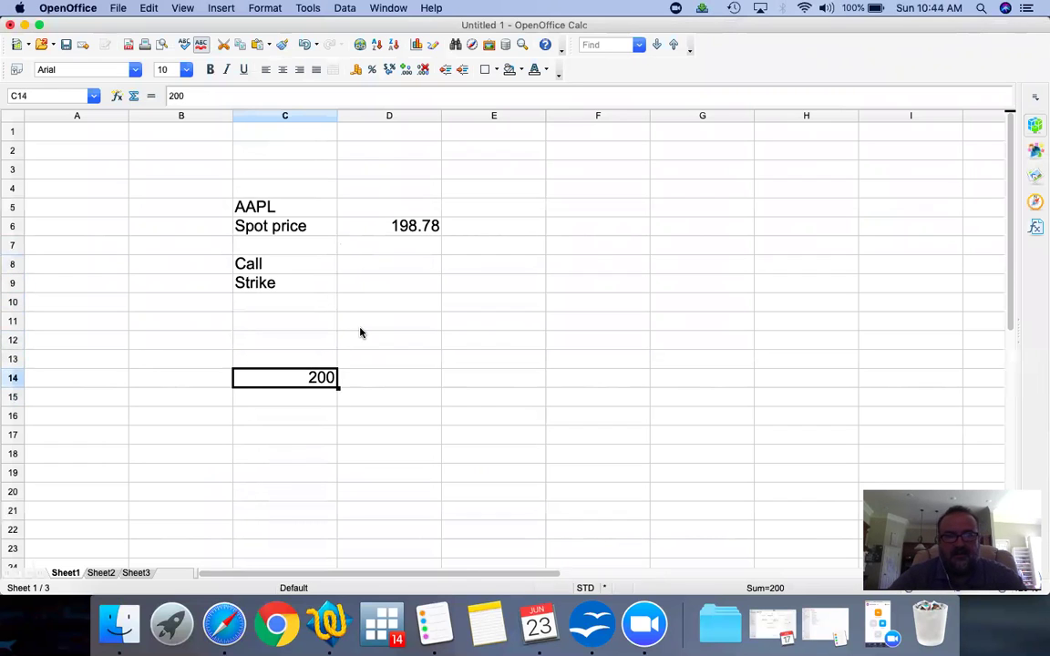
{"action": "left_click", "coordinate": [289, 116]}
{"action": "left_click", "coordinate": [283, 69]}
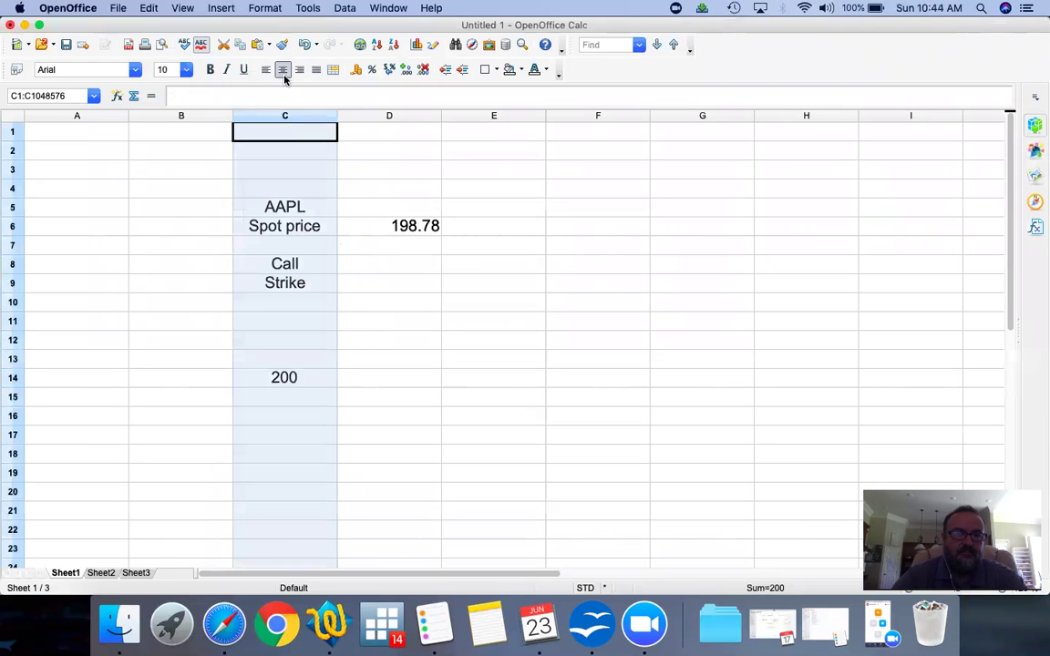
- Check the 200-strike call's ask price in Safari and enter the header "price" in cell D9 of the Calc sheet
{"action": "left_click", "coordinate": [386, 284]}
{"action": "key", "text": "super+Tab"}
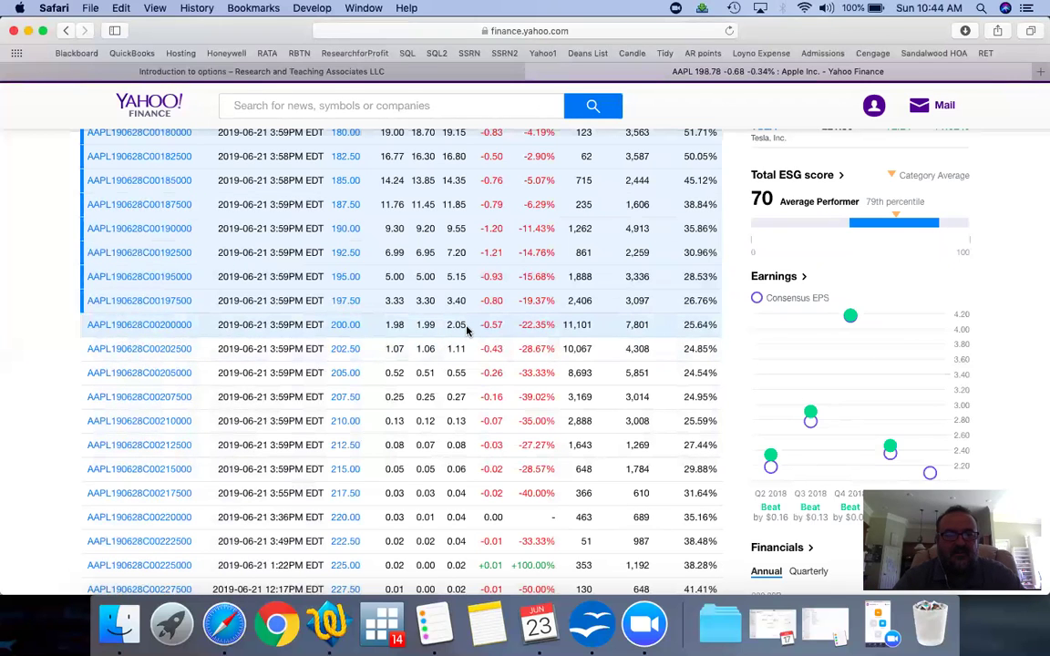
{"action": "key", "text": "super+Tab"}
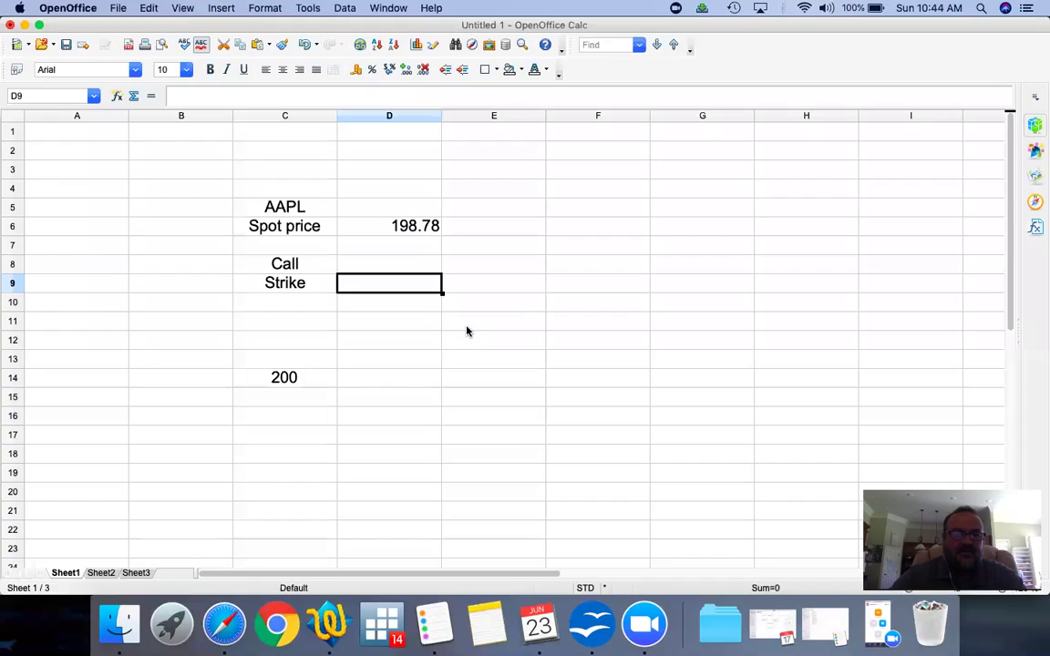
{"action": "type", "text": "price"}
{"action": "key", "text": "Return"}
- Enter the option price 2.05 in cell D14, beside the 200 strike
{"action": "key", "text": "Up"}
{"action": "key", "text": "Down"}
{"action": "key", "text": "Down"}
{"action": "key", "text": "Down"}
{"action": "key", "text": "Down"}
{"action": "key", "text": "Down"}
{"action": "type", "text": "2.0"}
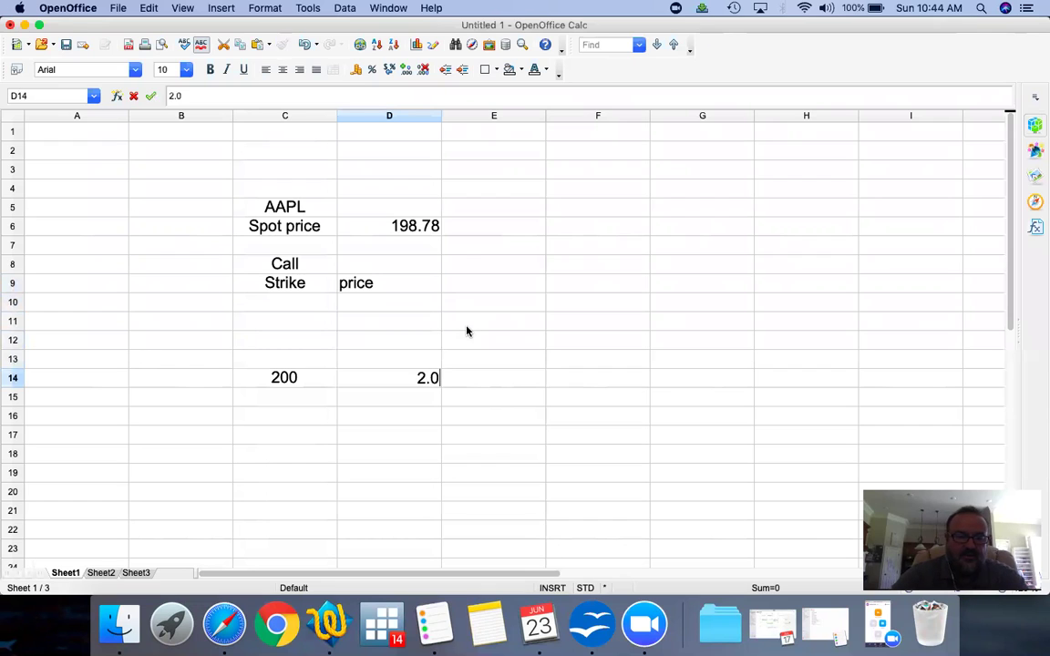
{"action": "type", "text": "5"}
{"action": "key", "text": "Return"}
- Center the contents of columns D through F
{"action": "left_click", "coordinate": [383, 118]}
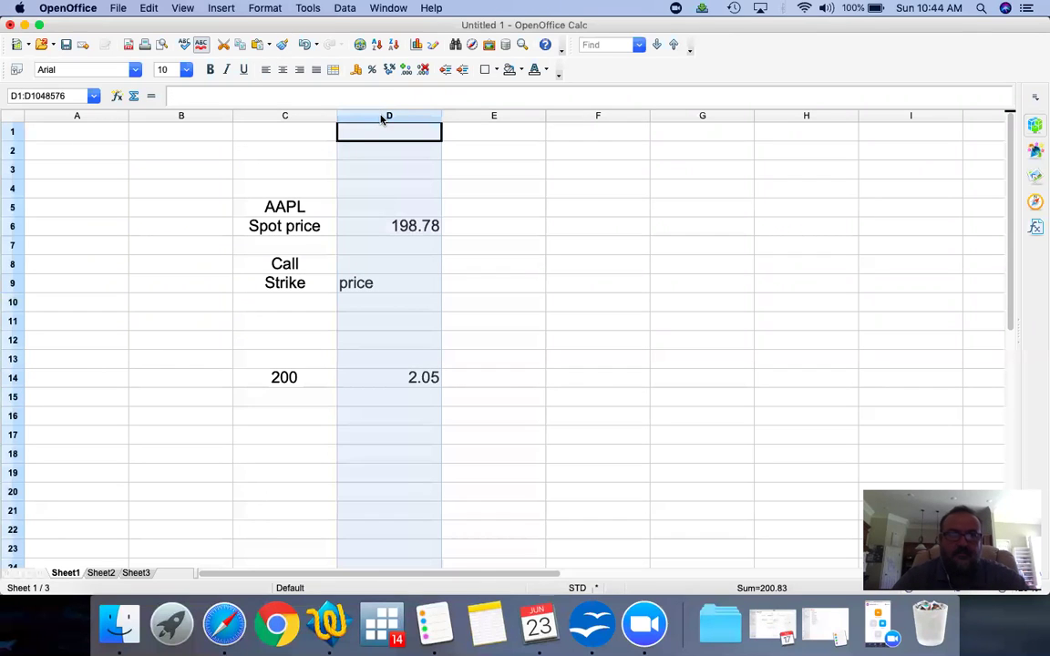
{"action": "left_click", "coordinate": [605, 116], "text": "shift"}
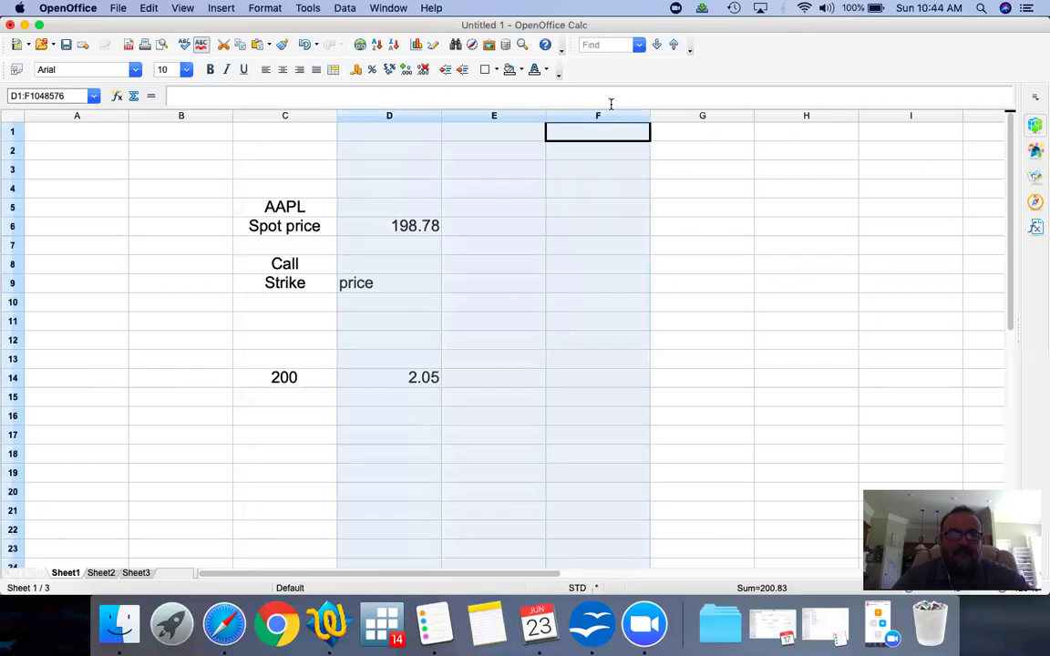
{"action": "left_click", "coordinate": [282, 69]}
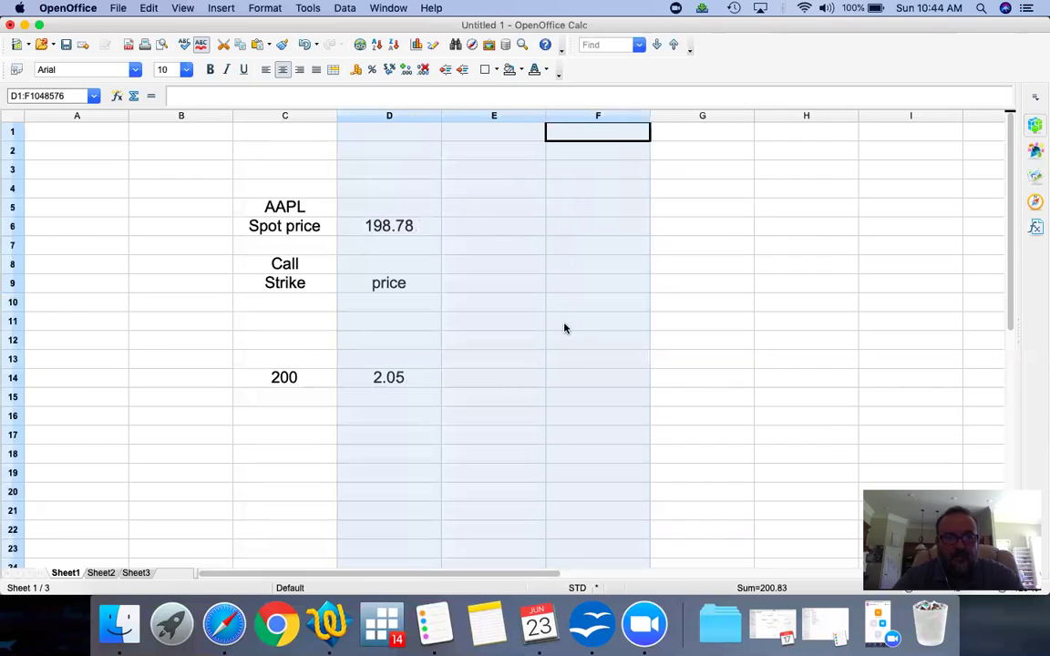
- Enter the header "exercise value" in cell E9 and widen column E to fit it
{"action": "left_click", "coordinate": [489, 287]}
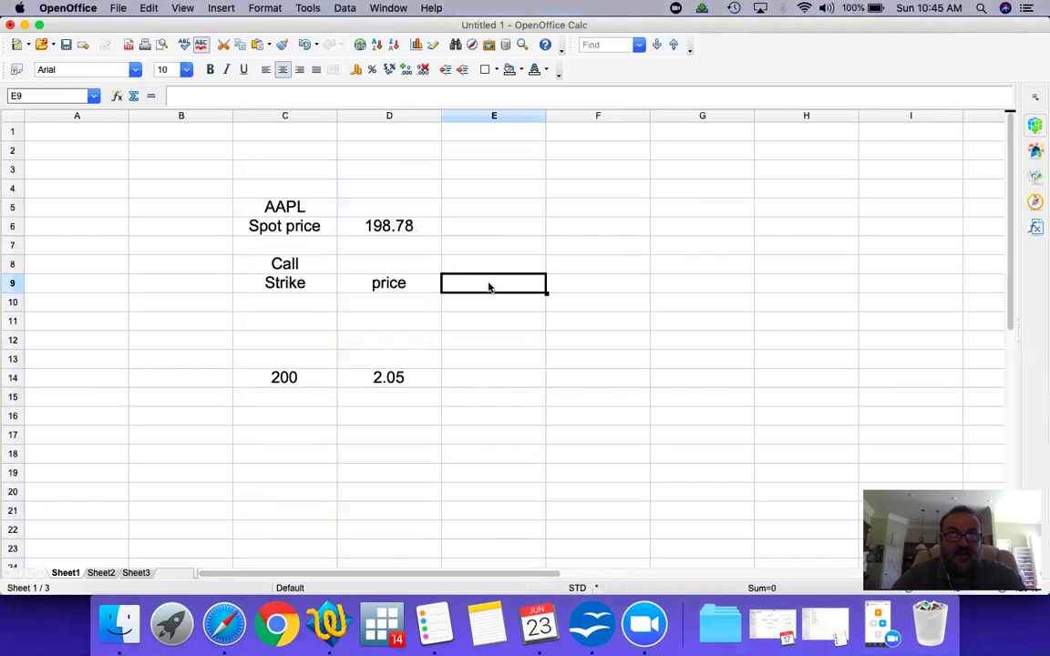
{"action": "type", "text": "exe"}
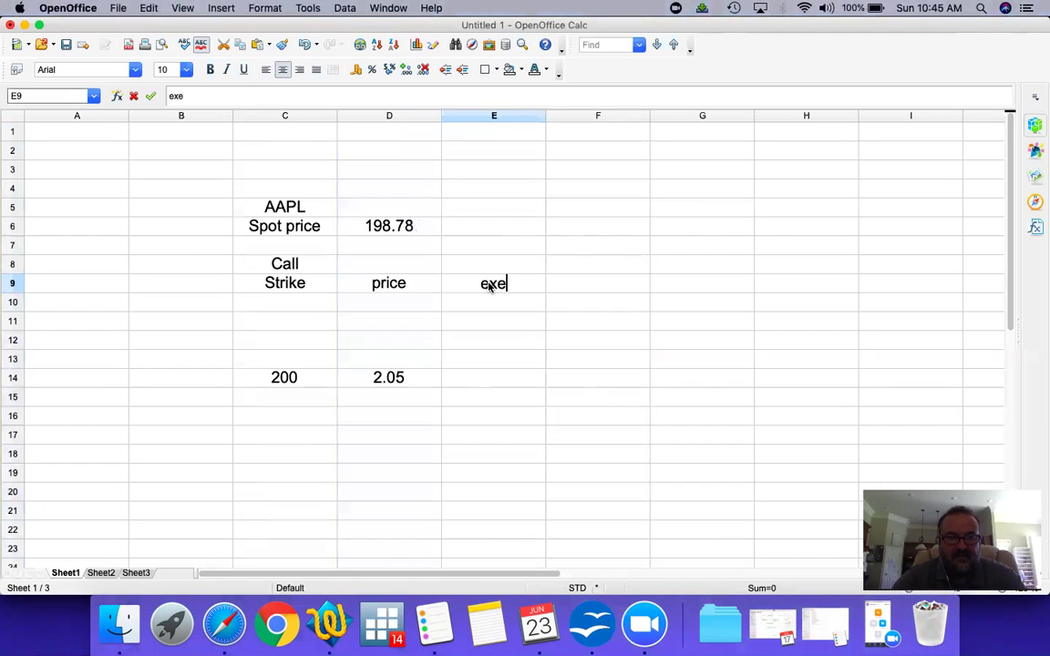
{"action": "type", "text": "rcise price"}
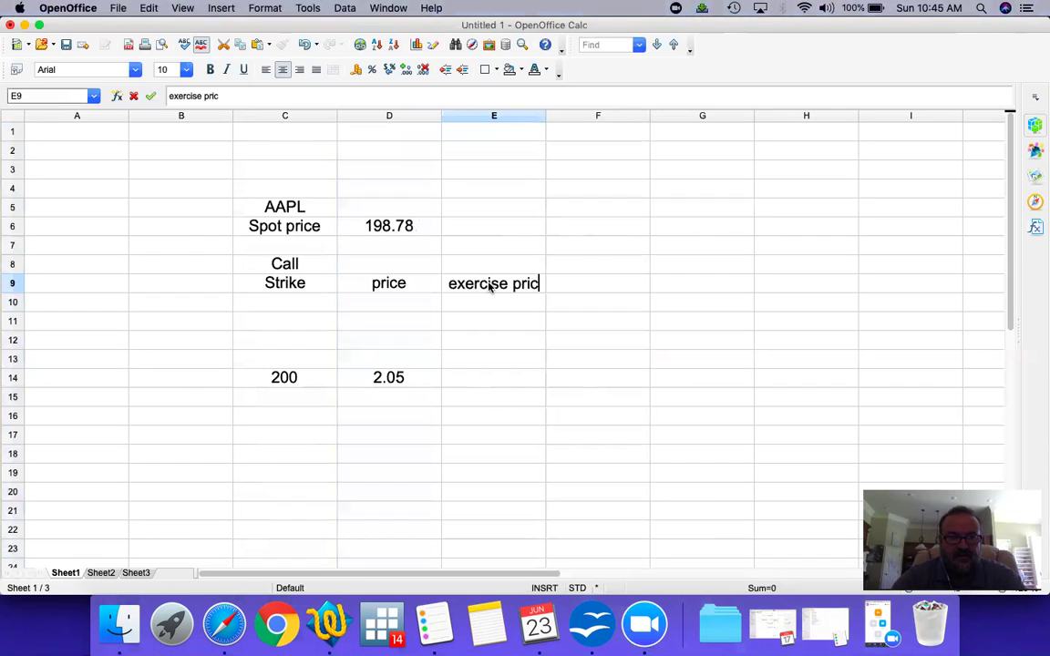
{"action": "key", "text": "BackSpace"}
{"action": "key", "text": "BackSpace"}
{"action": "key", "text": "BackSpace"}
{"action": "key", "text": "BackSpace"}
{"action": "key", "text": "BackSpace"}
{"action": "type", "text": "value"}
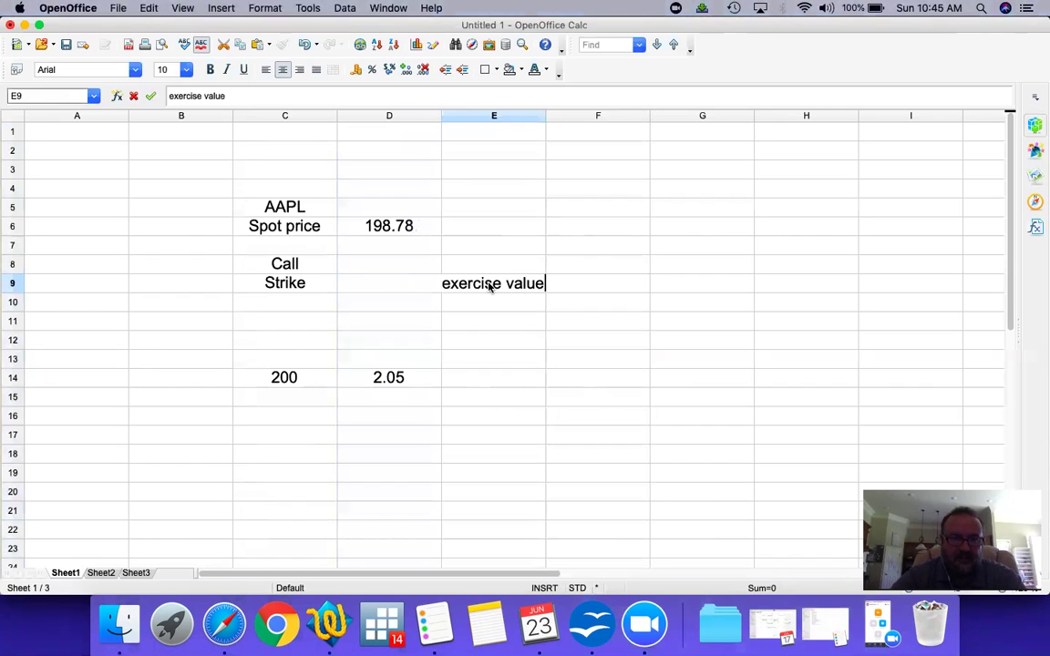
{"action": "key", "text": "Return"}
{"action": "left_click", "coordinate": [488, 286]}
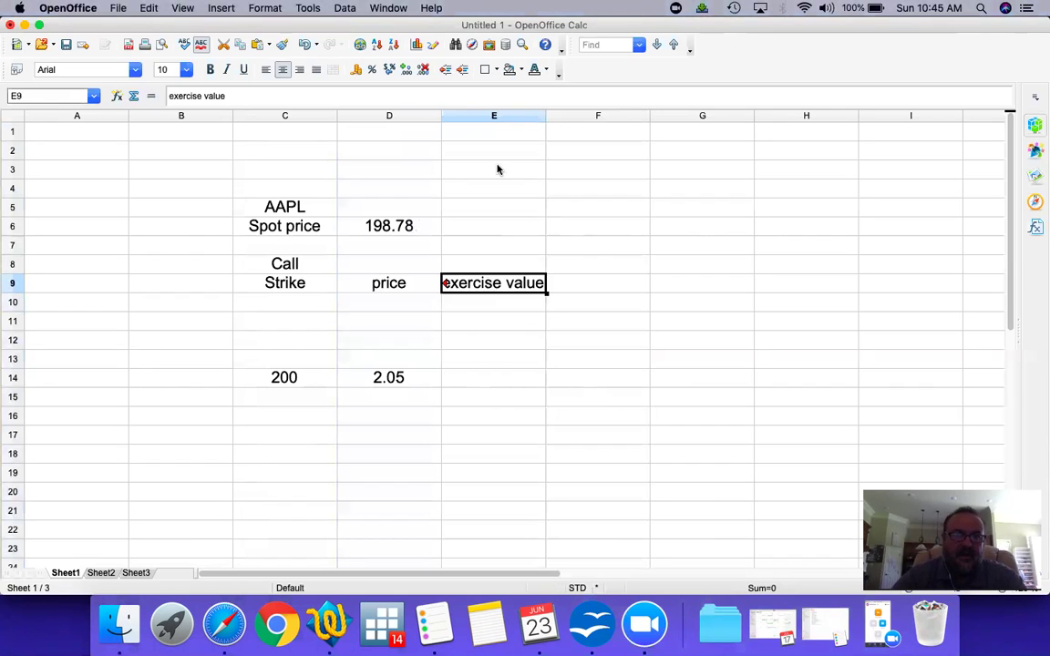
{"action": "double_click", "coordinate": [545, 116]}
- Add the header "intrinsic value" in cell E8 above "exercise value" and the header "premium" in cell F9
{"action": "key", "text": "Up"}
{"action": "type", "text": "in"}
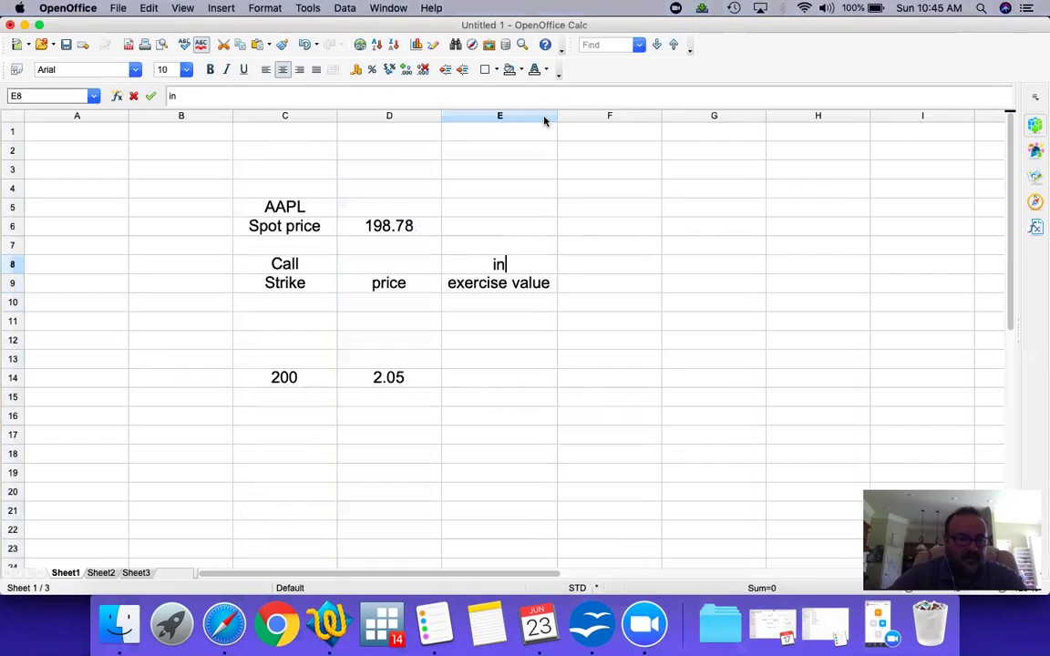
{"action": "type", "text": "trinsic value"}
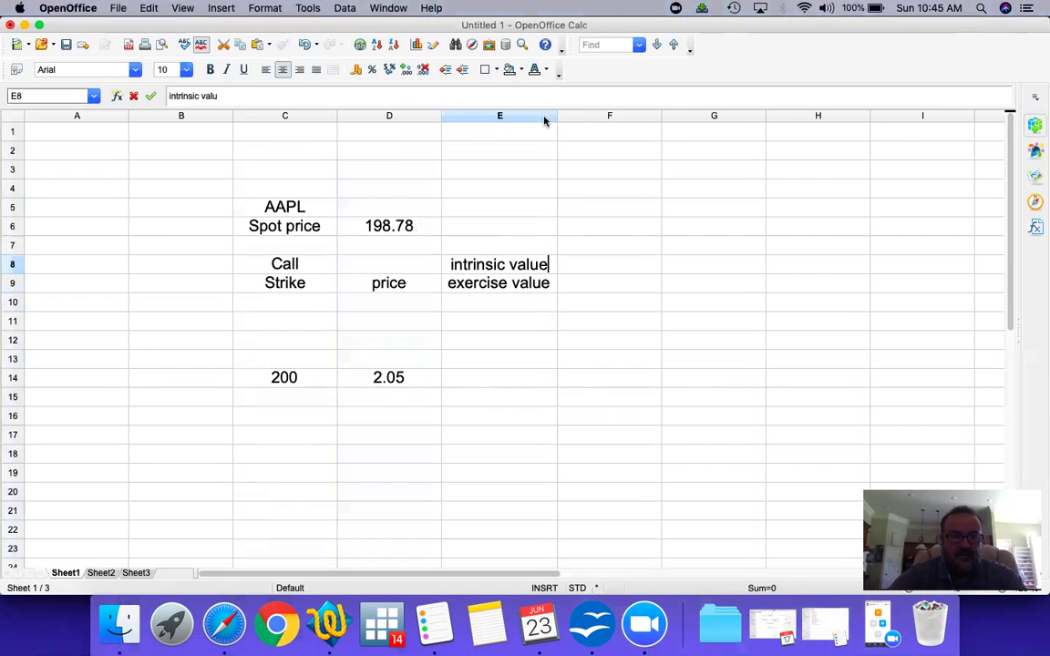
{"action": "key", "text": "Tab"}
{"action": "key", "text": "Down"}
{"action": "type", "text": "premium"}
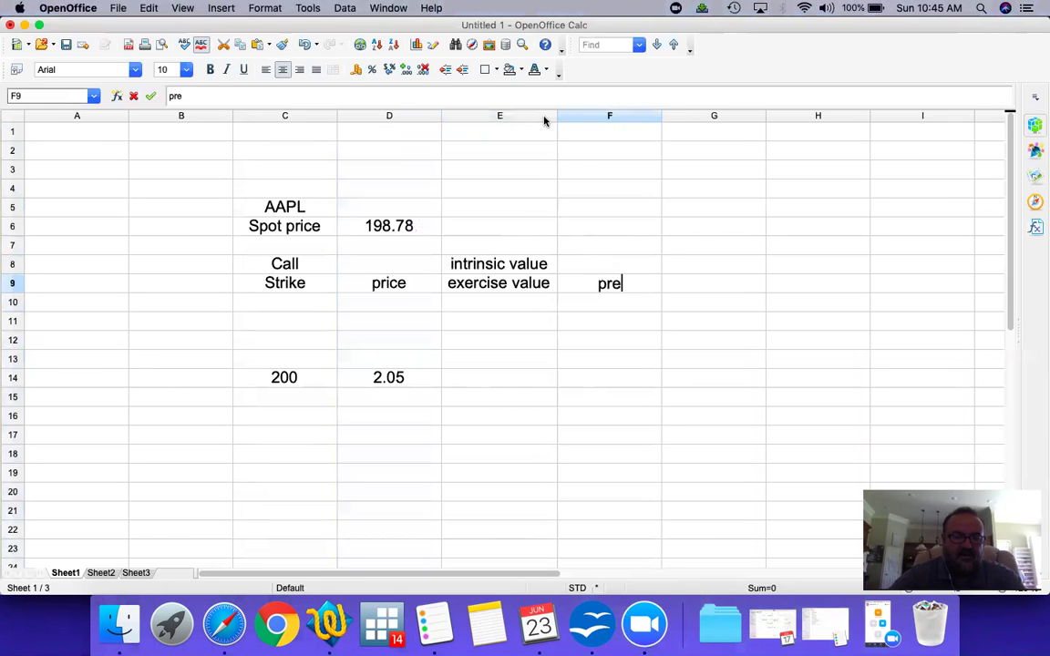
{"action": "key", "text": "Return"}
- Compare the 200-strike call's quote on Yahoo Finance in Safari with the strike and price in row 14 of the Calc sheet
{"action": "key", "text": "Down"}
{"action": "key", "text": "Down"}
{"action": "key", "text": "Down"}
{"action": "key", "text": "Down"}
{"action": "key", "text": "Left"}
{"action": "key", "text": "super+Tab"}
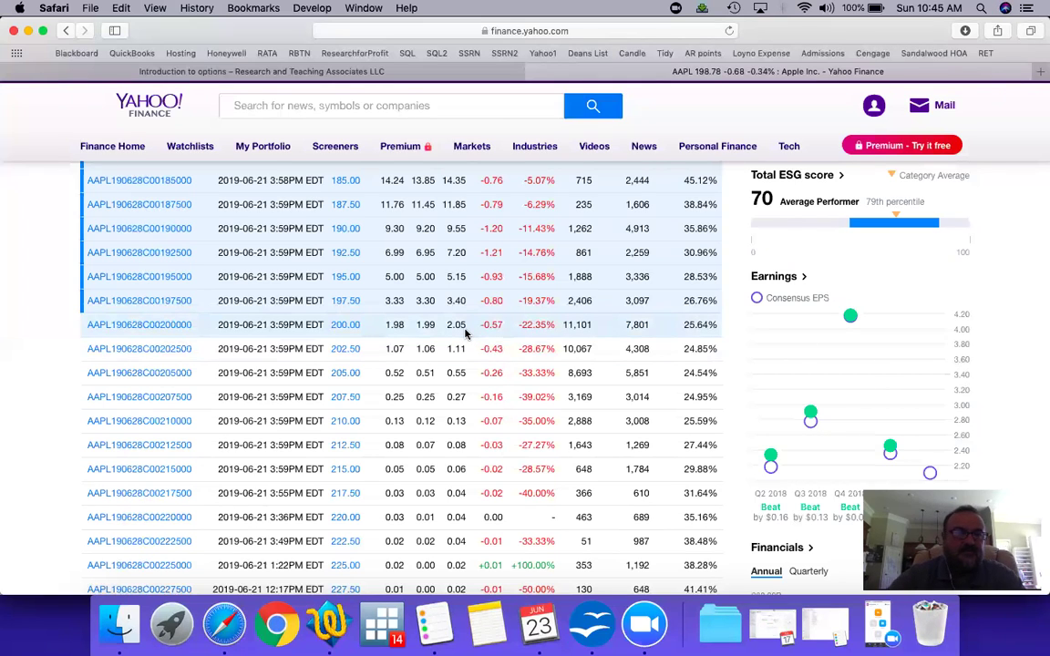
{"action": "key", "text": "super+Tab"}
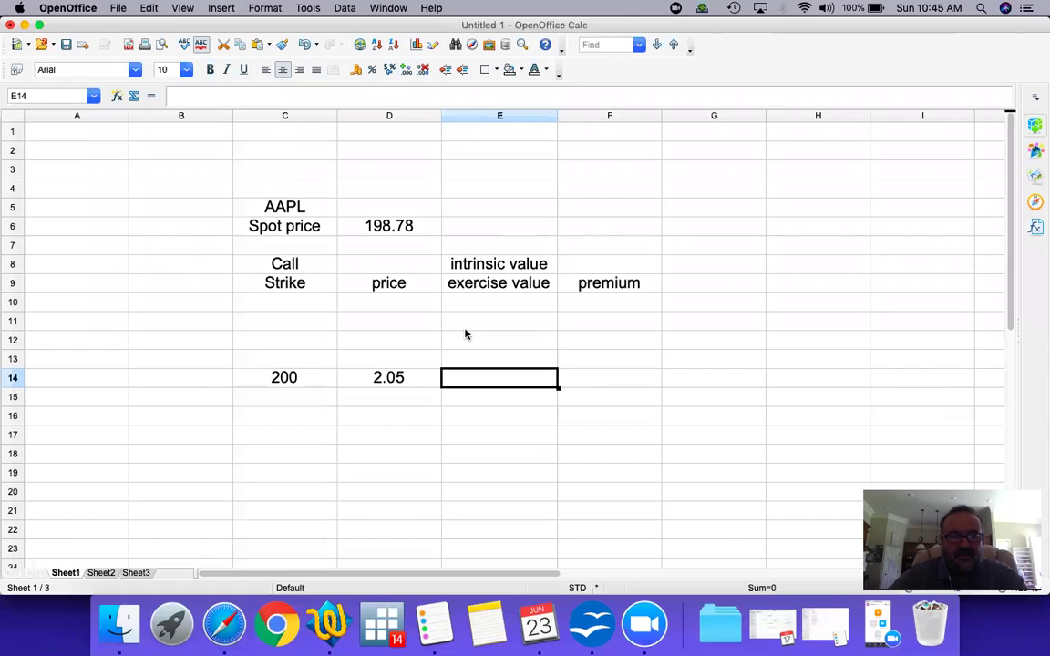
{"action": "key", "text": "Left"}
{"action": "key", "text": "Left"}
{"action": "key", "text": "Left"}
{"action": "key", "text": "Right"}
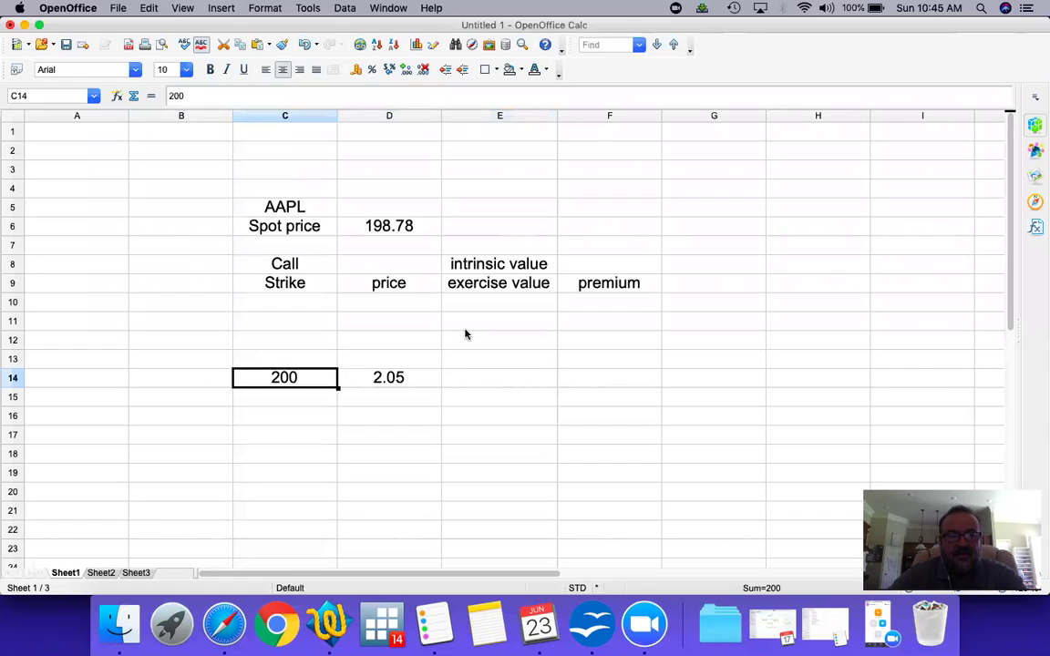
{"action": "key", "text": "Right"}
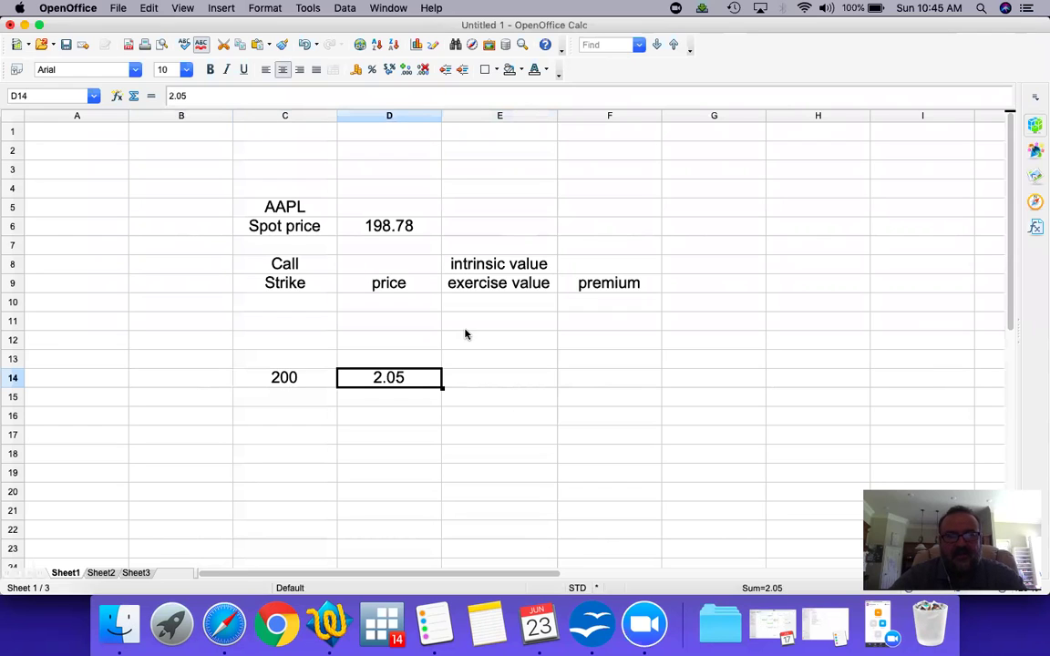
{"action": "key", "text": "Right"}
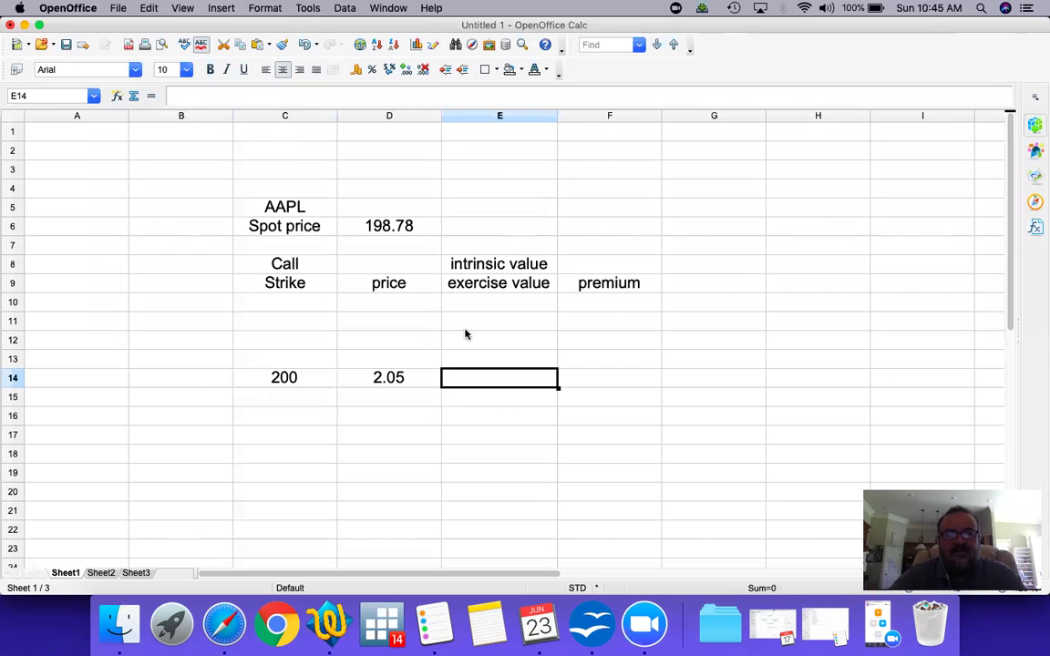
- Recheck the 200 strike in Safari and enter an intrinsic value of 0 in cell E14 of the Calc sheet
{"action": "key", "text": "super+Tab"}
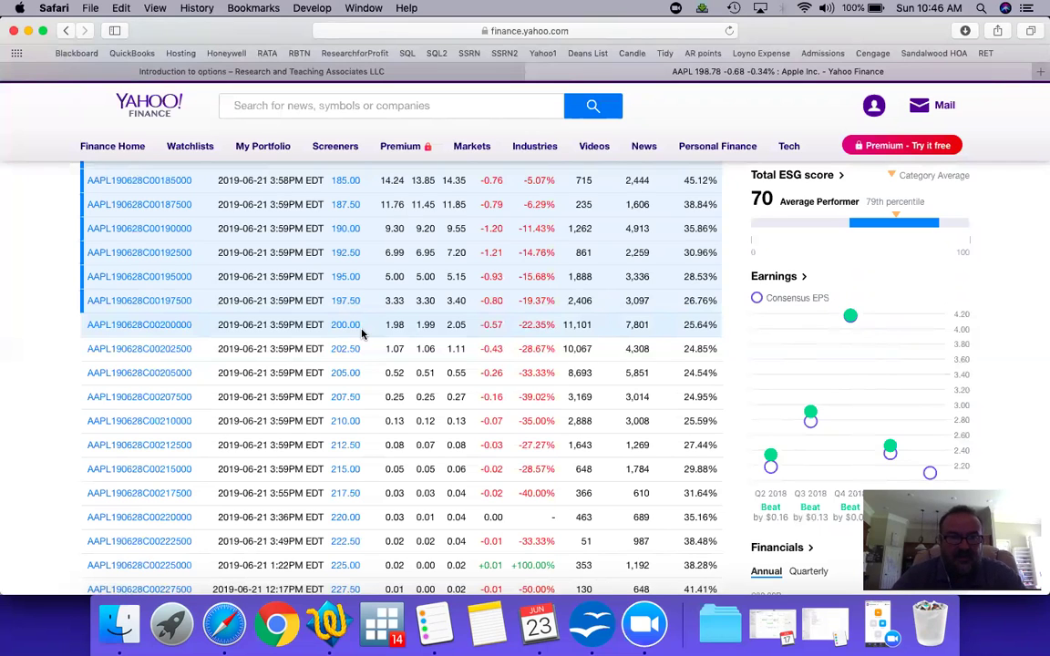
{"action": "key", "text": "super+Tab"}
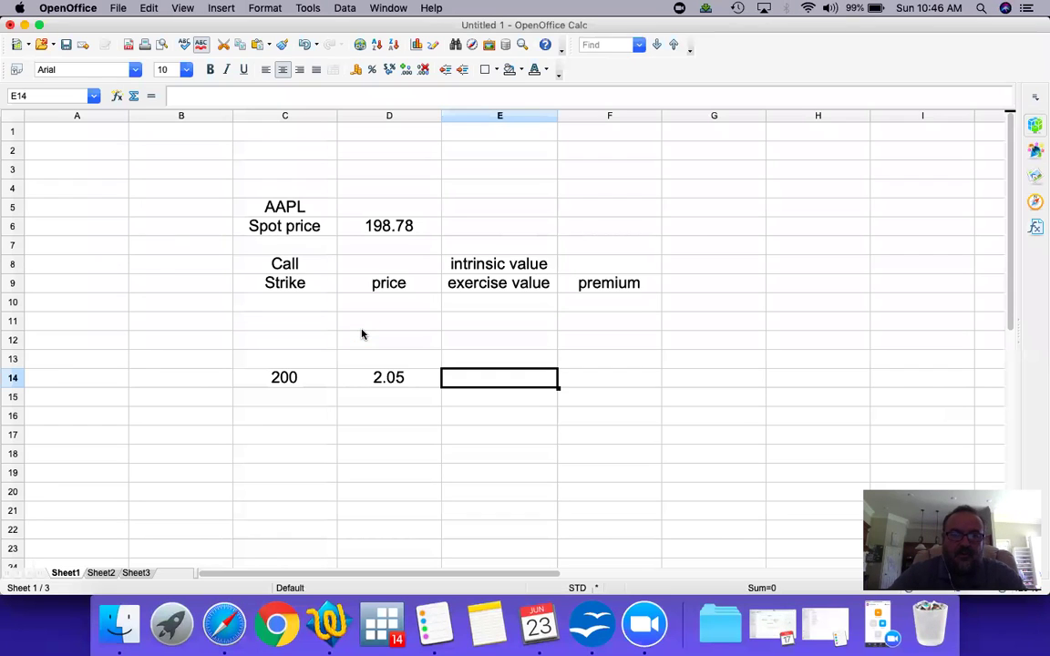
{"action": "type", "text": "0"}
{"action": "key", "text": "Return"}
- Calculate the 200-strike call's premium in cell F14 with the formula =D14-E14
{"action": "key", "text": "Up"}
{"action": "key", "text": "Right"}
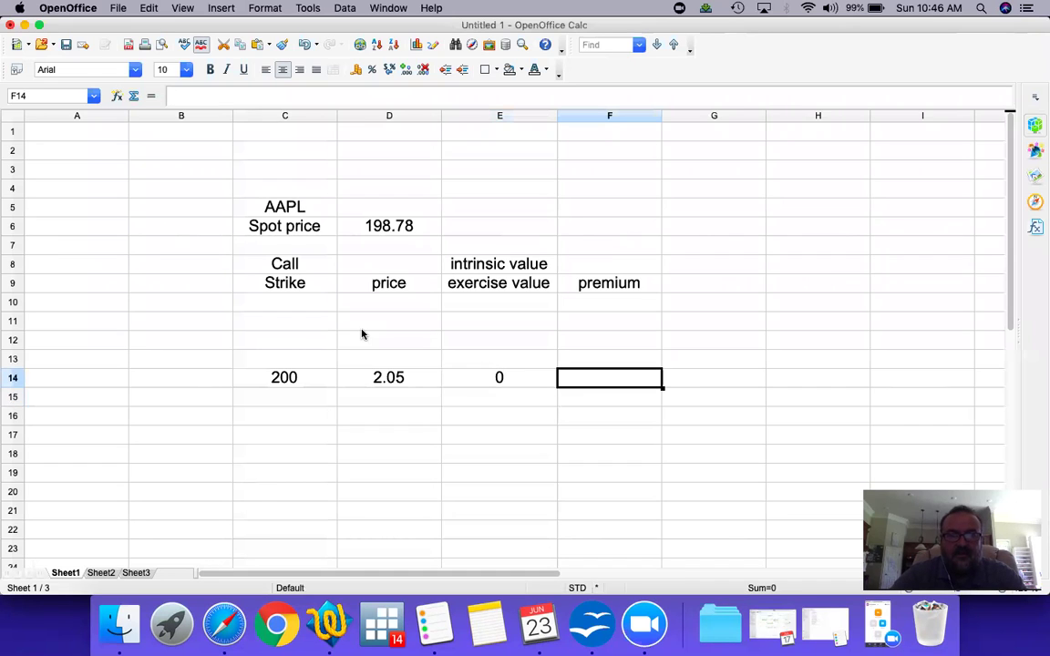
{"action": "type", "text": "="}
{"action": "key", "text": "Left"}
{"action": "key", "text": "Left"}
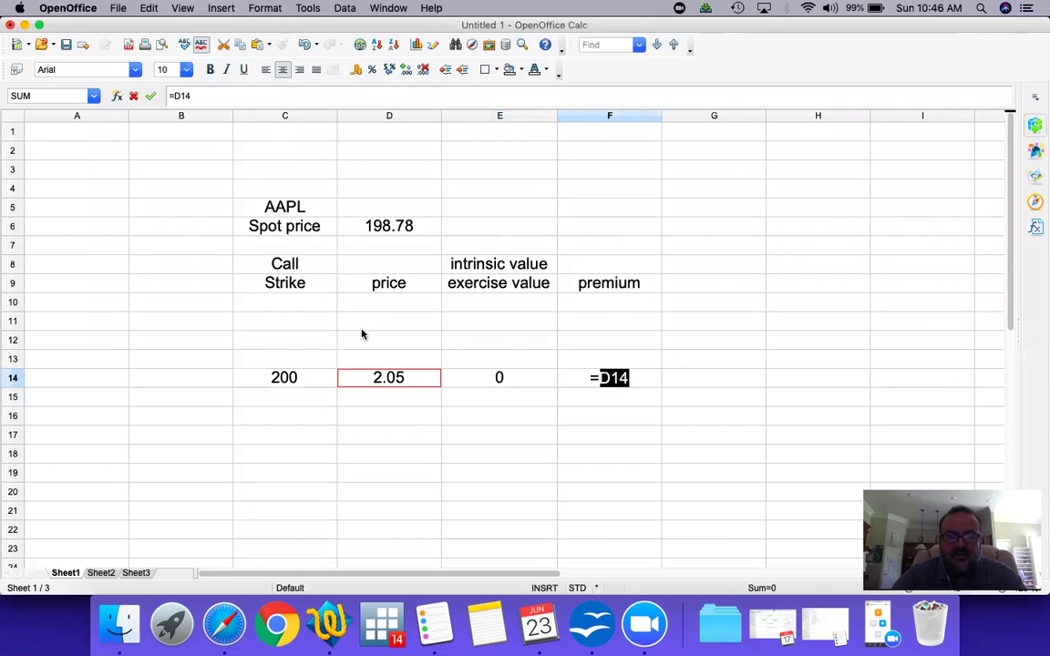
{"action": "type", "text": "-"}
{"action": "key", "text": "Left"}
{"action": "key", "text": "Return"}
{"action": "key", "text": "Up"}
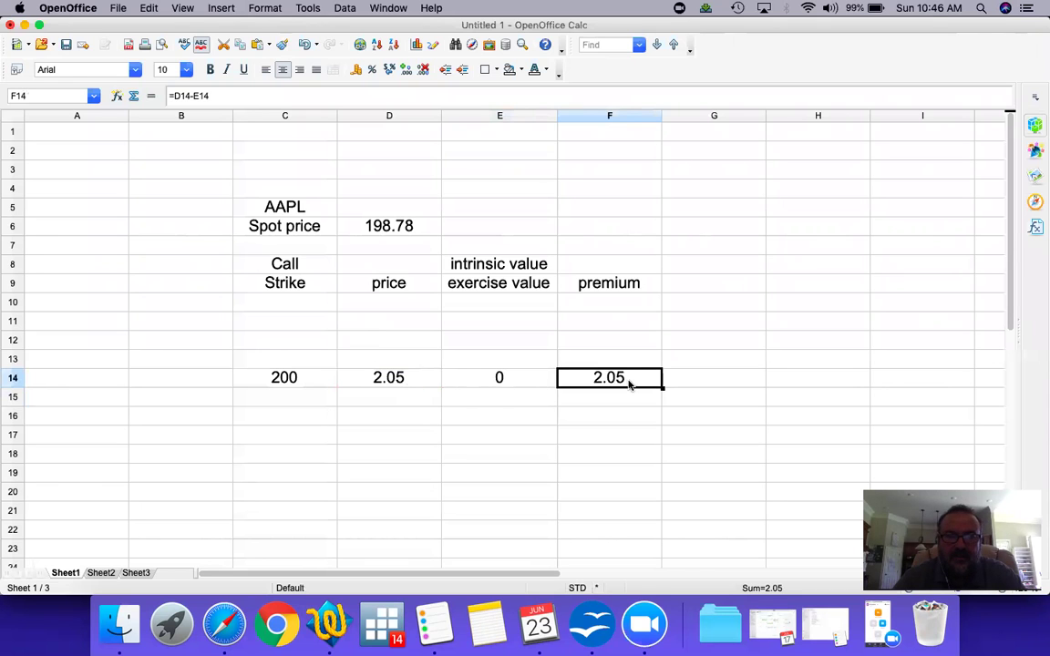
- Look up the next lower strike in the Safari option chain and enter 195 in cell C13 of the Calc sheet
{"action": "key", "text": "super+Tab"}
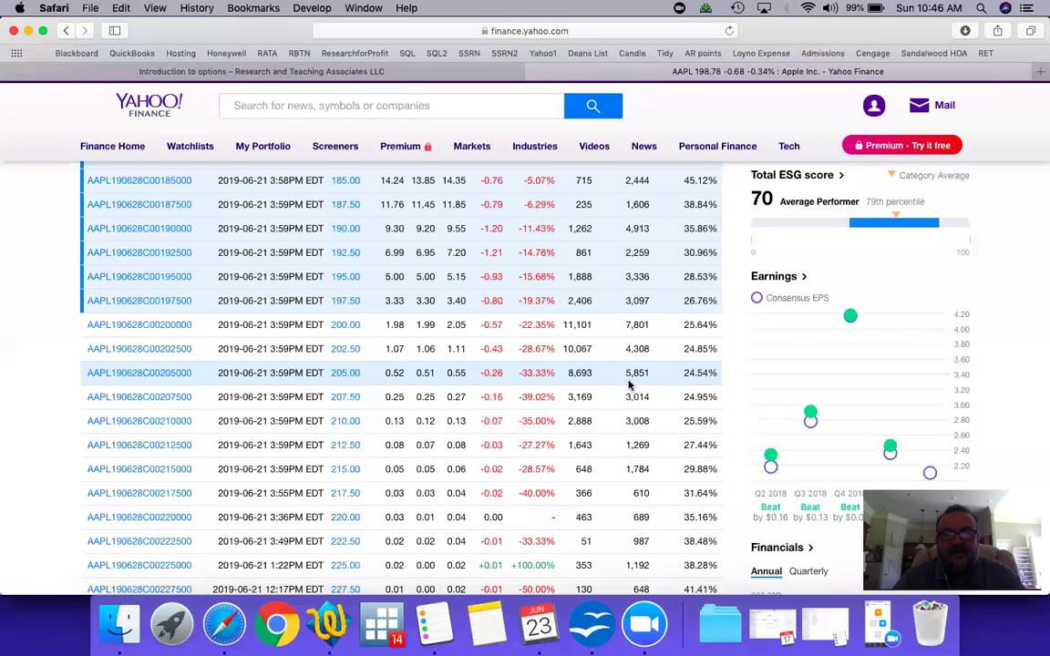
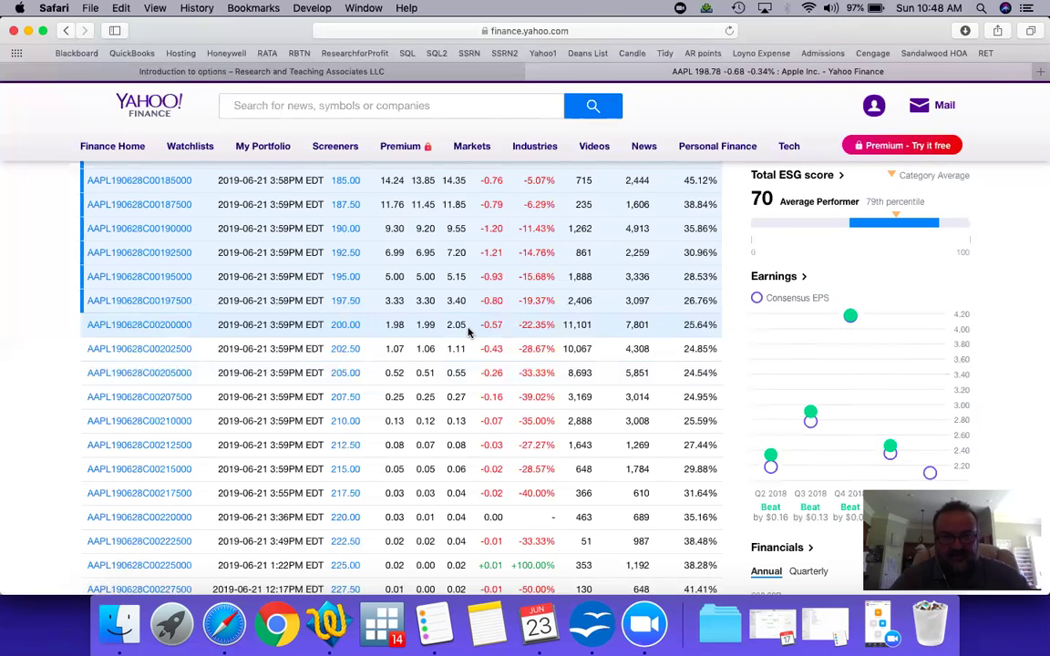
{"action": "key", "text": "super+Tab"}
{"action": "key", "text": "Left"}
{"action": "key", "text": "Left"}
{"action": "key", "text": "Left"}
{"action": "key", "text": "Up"}
{"action": "key", "text": "super+Tab"}
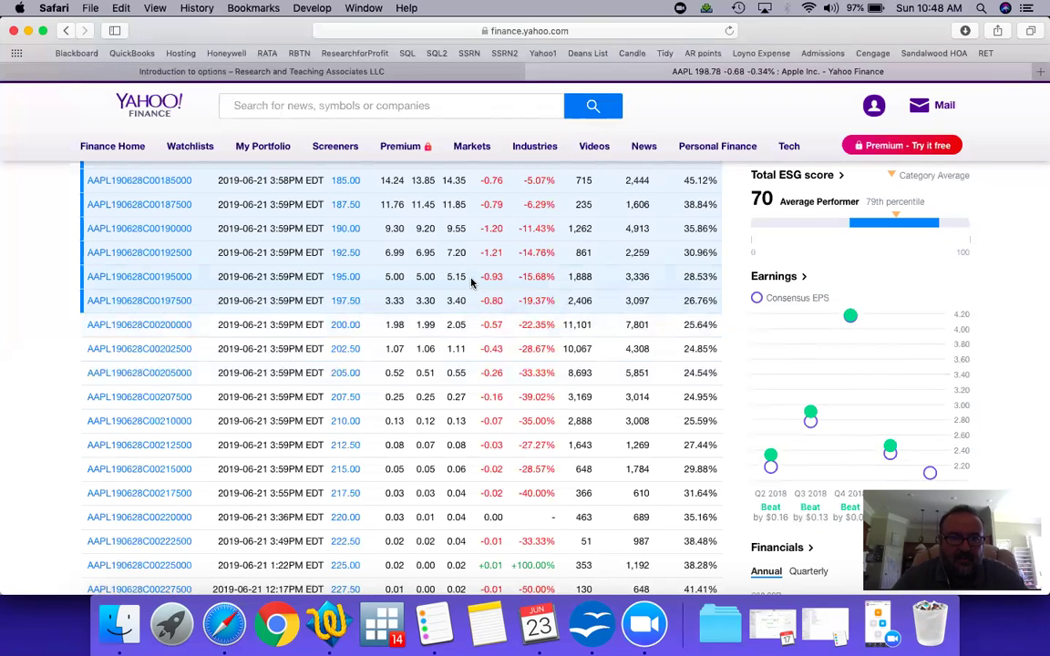
{"action": "key", "text": "super+Tab"}
{"action": "type", "text": "195"}
{"action": "key", "text": "Tab"}
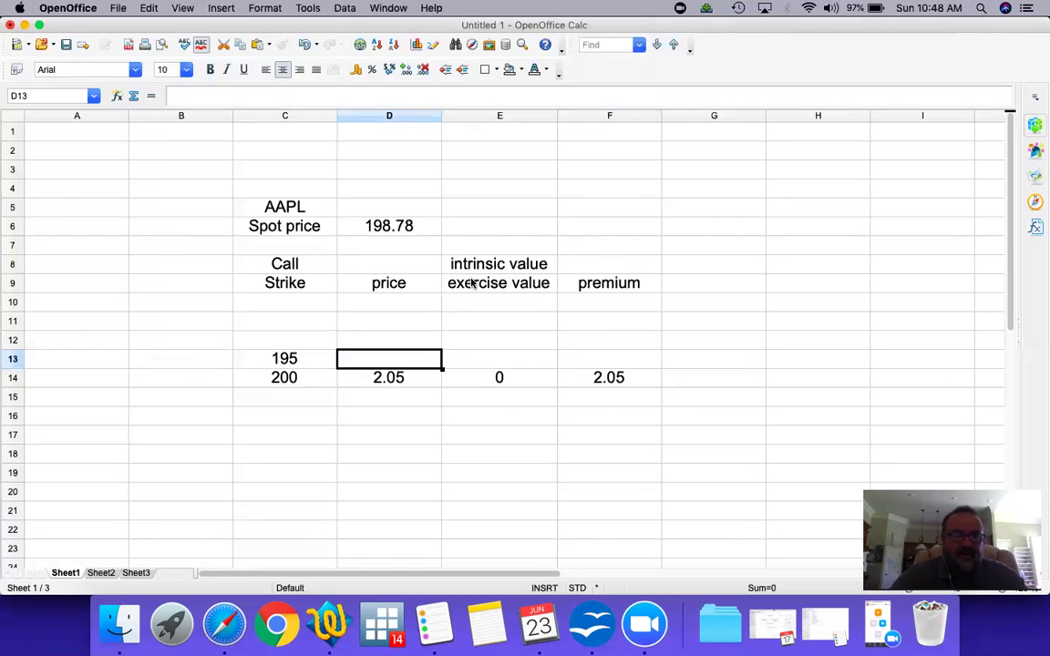
- Check the 195-strike call's ask price in Safari and enter 5.15 in cell D13 of the Calc sheet
{"action": "key", "text": "super+Tab"}
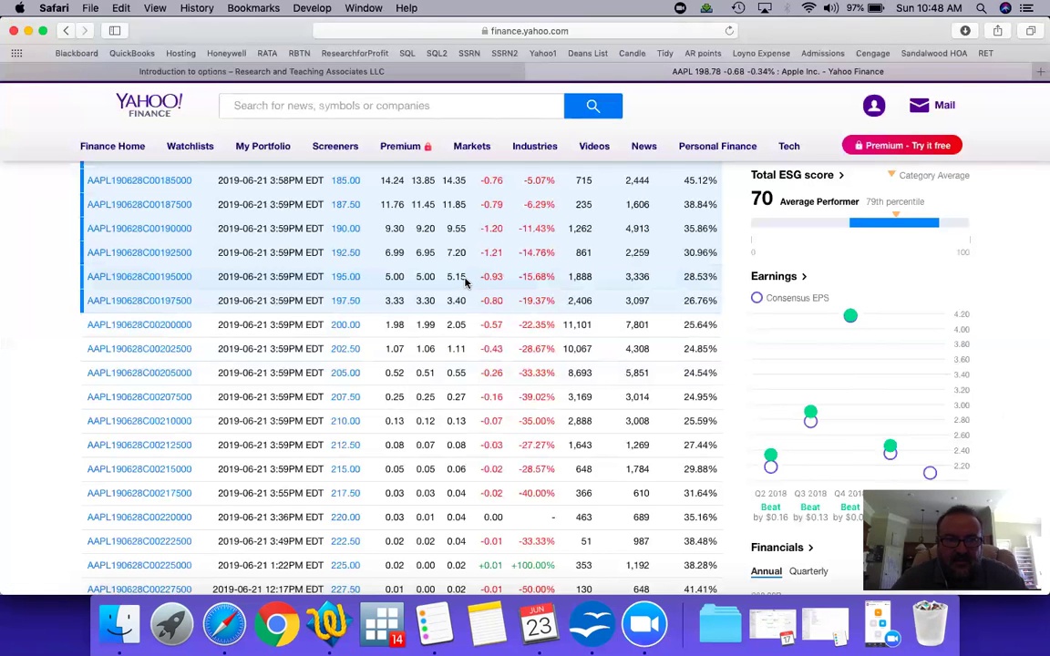
{"action": "key", "text": "super+Tab"}
{"action": "type", "text": "5.15"}
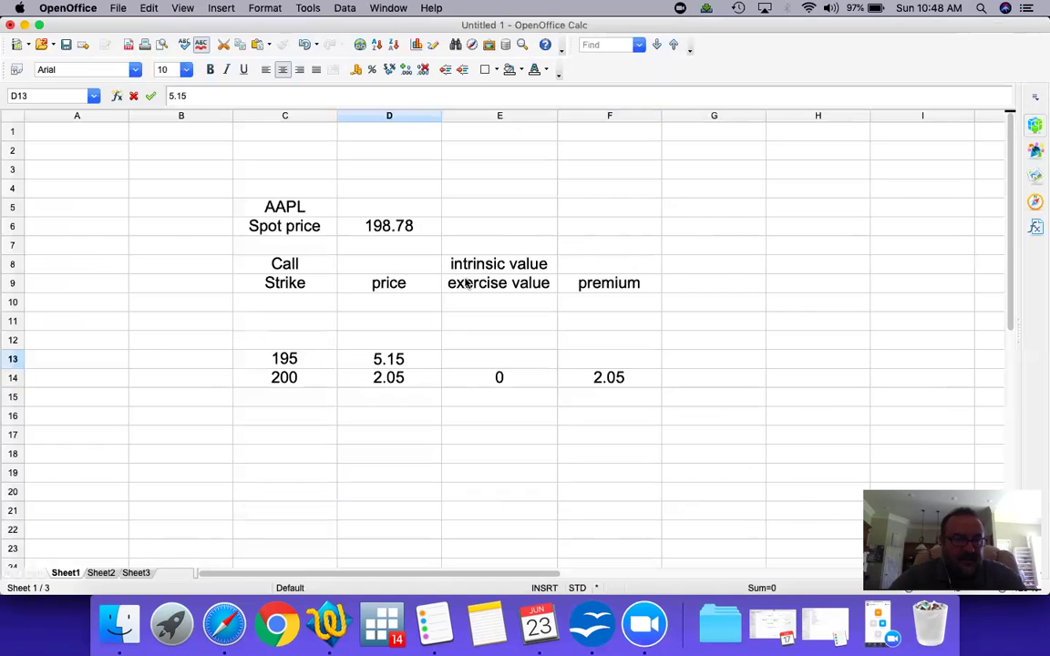
{"action": "key", "text": "Tab"}
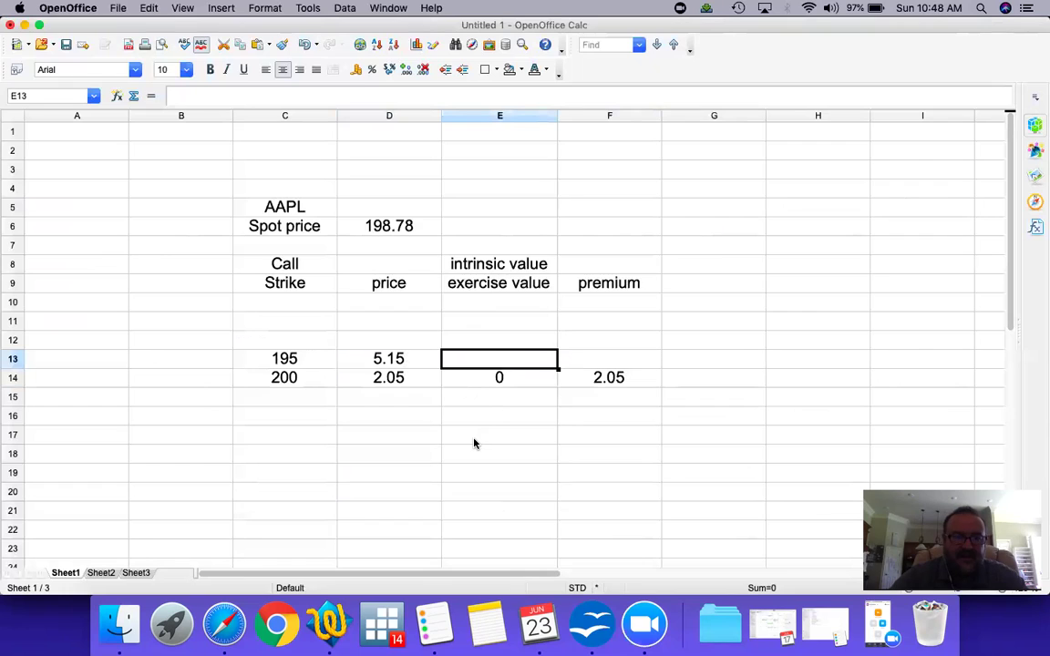
- Calculate the 195-strike call's intrinsic value in cell E13 with the formula =D6-C13 and review its cell references
{"action": "type", "text": "="}
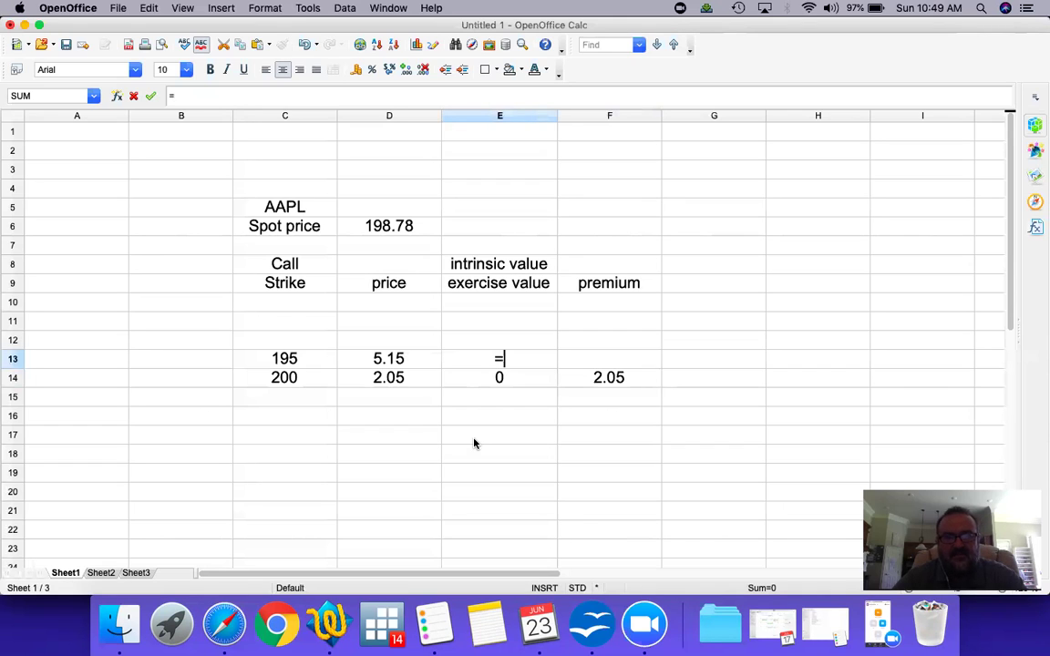
{"action": "left_click", "coordinate": [383, 226]}
{"action": "type", "text": "-"}
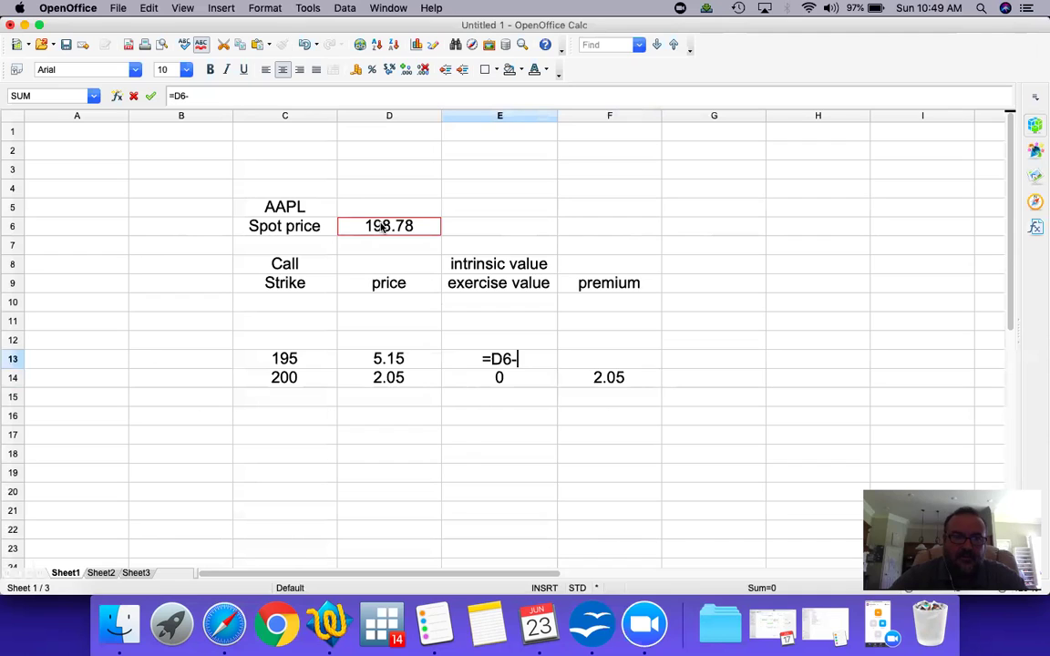
{"action": "left_click", "coordinate": [283, 361]}
{"action": "key", "text": "Return"}
{"action": "key", "text": "Up"}
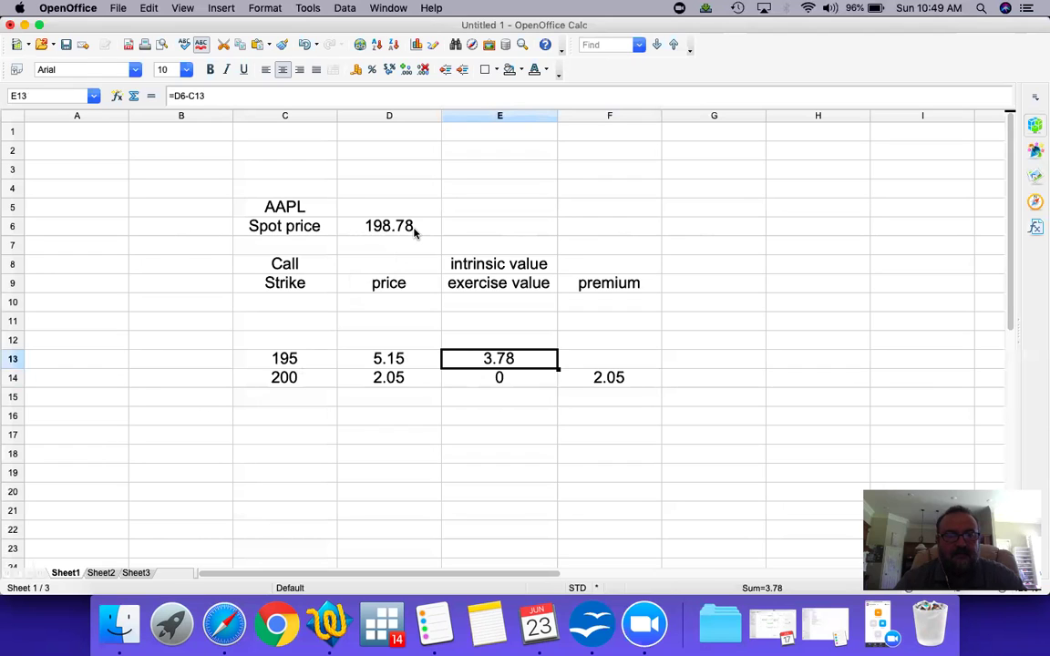
{"action": "left_click", "coordinate": [365, 95]}
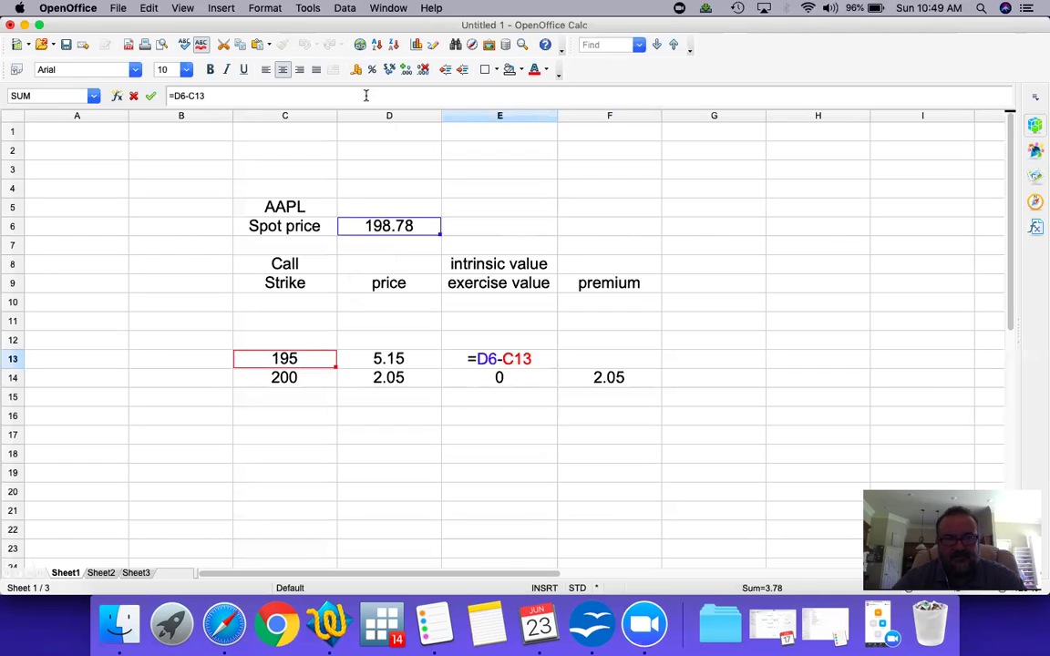
{"action": "key", "text": "Return"}
{"action": "key", "text": "Down"}
{"action": "key", "text": "Up"}
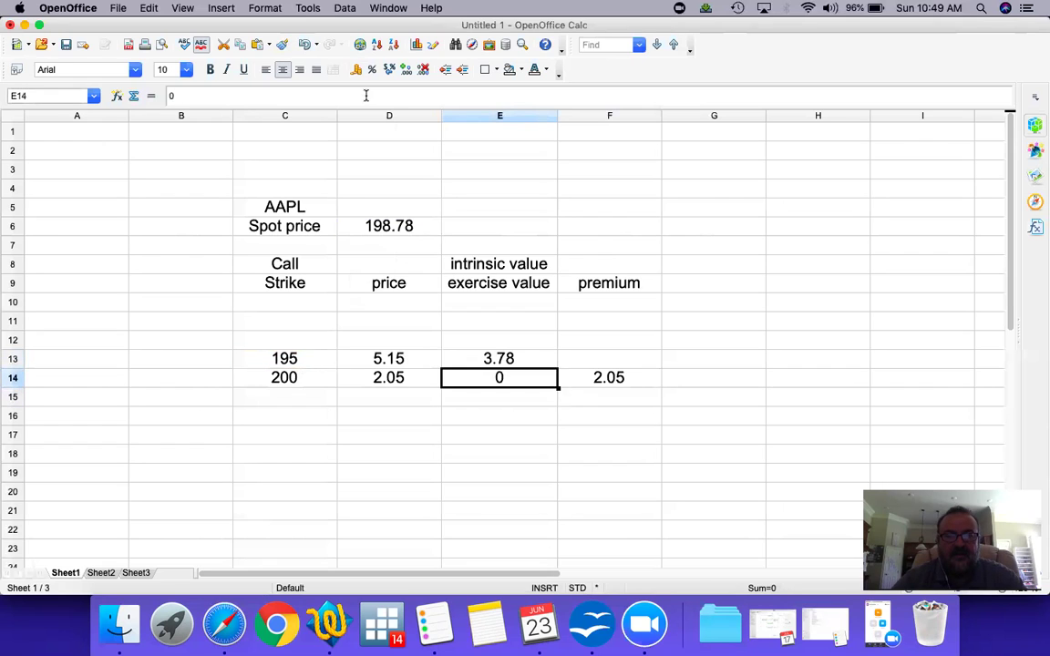
- Calculate the 195-strike call's premium in cell F13 as its price minus its intrinsic value, =D13-E13
{"action": "key", "text": "Up"}
{"action": "key", "text": "Right"}
{"action": "type", "text": "="}
{"action": "key", "text": "Left"}
{"action": "key", "text": "Left"}
{"action": "type", "text": "-"}
{"action": "key", "text": "Left"}
{"action": "key", "text": "Return"}
{"action": "key", "text": "Up"}
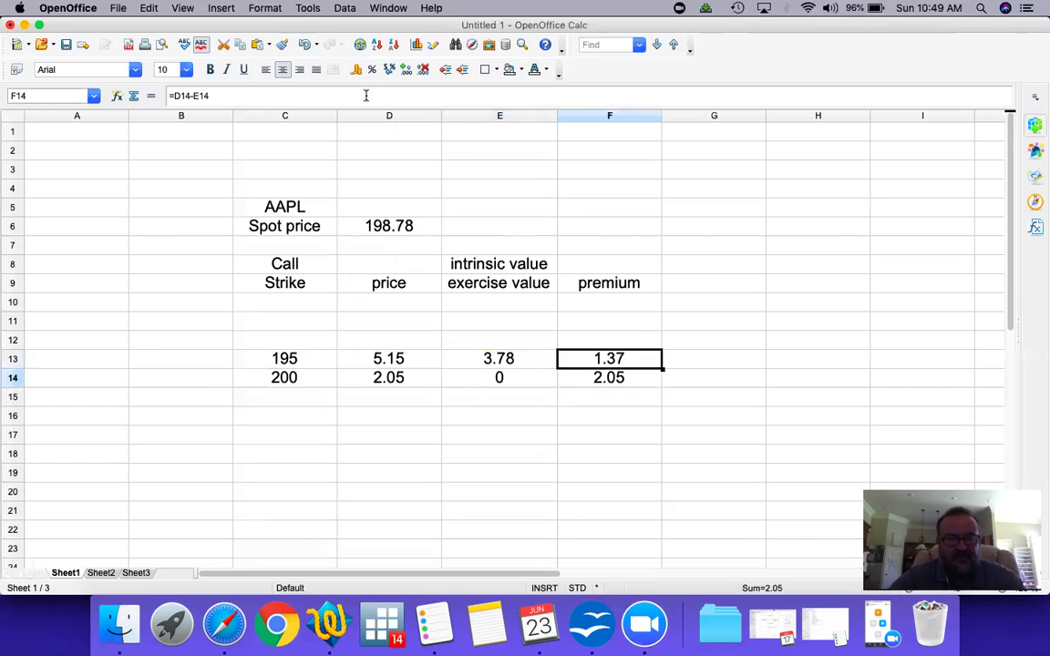
- Look up the 190-strike call in Safari and enter strike 190 in C12 and price 9.55 in D12 of the Calc sheet
{"action": "key", "text": "Left"}
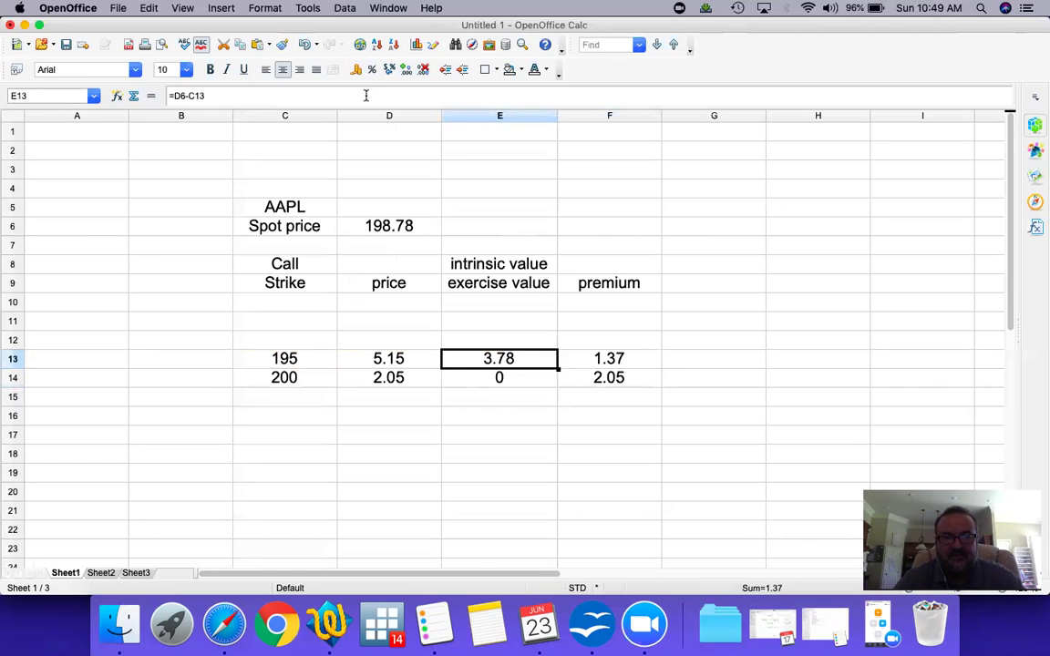
{"action": "key", "text": "Left"}
{"action": "key", "text": "Left"}
{"action": "key", "text": "Up"}
{"action": "key", "text": "super+Tab"}
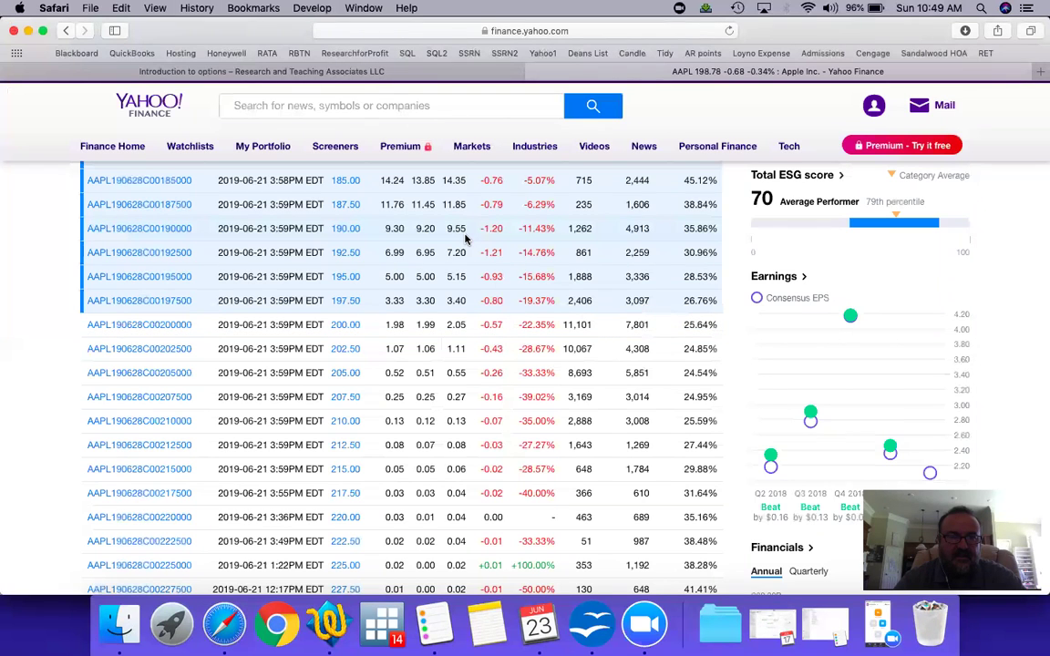
{"action": "key", "text": "super+Tab"}
{"action": "type", "text": "190"}
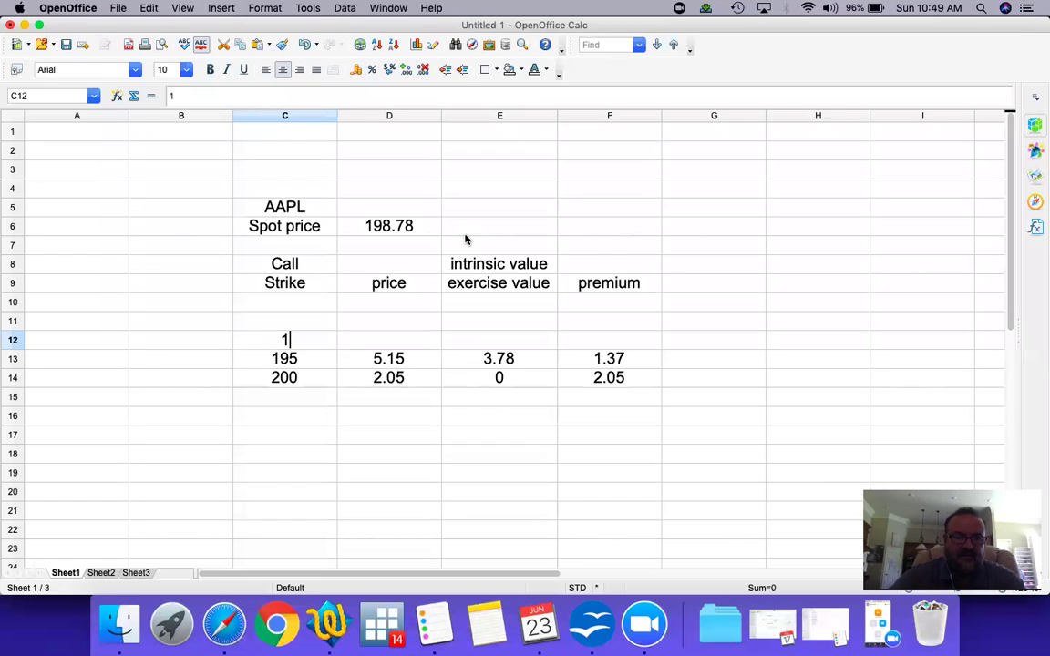
{"action": "key", "text": "Tab"}
{"action": "type", "text": "9.55"}
{"action": "key", "text": "Tab"}
- Calculate the 190-strike call's intrinsic value in cell E12 with the formula =D6-C12
{"action": "type", "text": "="}
{"action": "left_click", "coordinate": [406, 228]}
{"action": "type", "text": "-"}
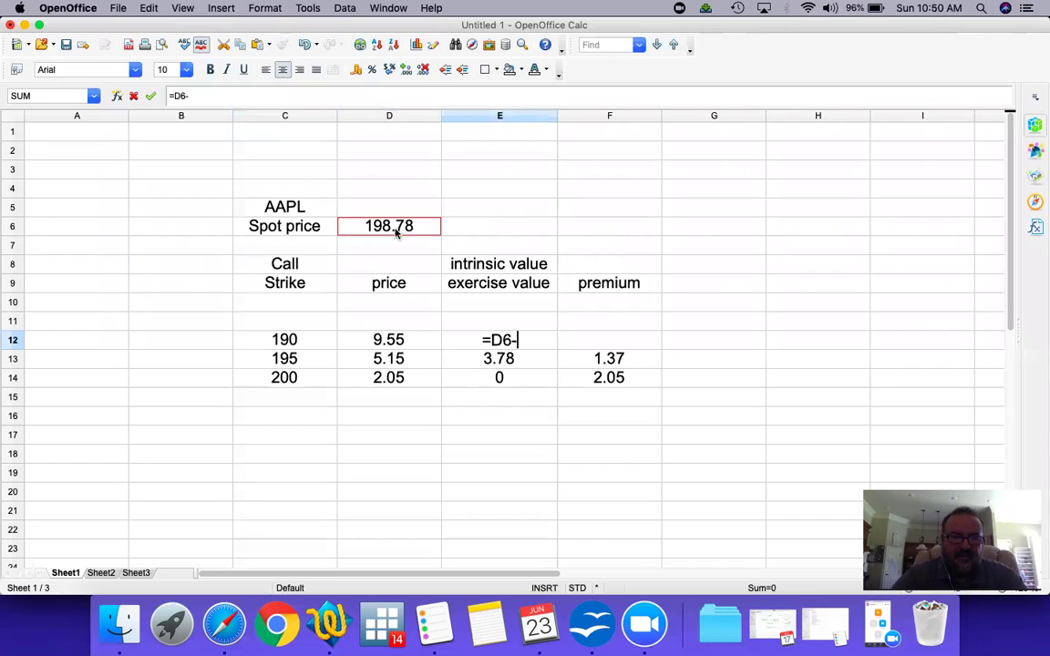
{"action": "left_click", "coordinate": [304, 340]}
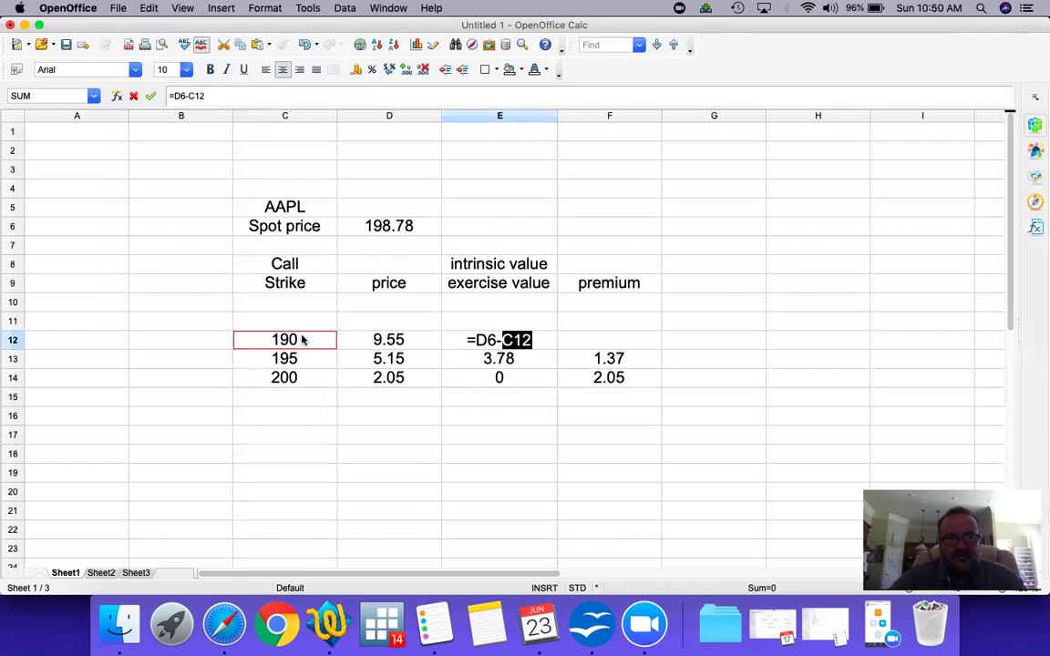
{"action": "key", "text": "Return"}
- Calculate the 190-strike call's premium in cell F12 with the formula =D12-E12
{"action": "key", "text": "Up"}
{"action": "key", "text": "Right"}
{"action": "type", "text": "="}
{"action": "key", "text": "Left"}
{"action": "key", "text": "Left"}
{"action": "type", "text": "-"}
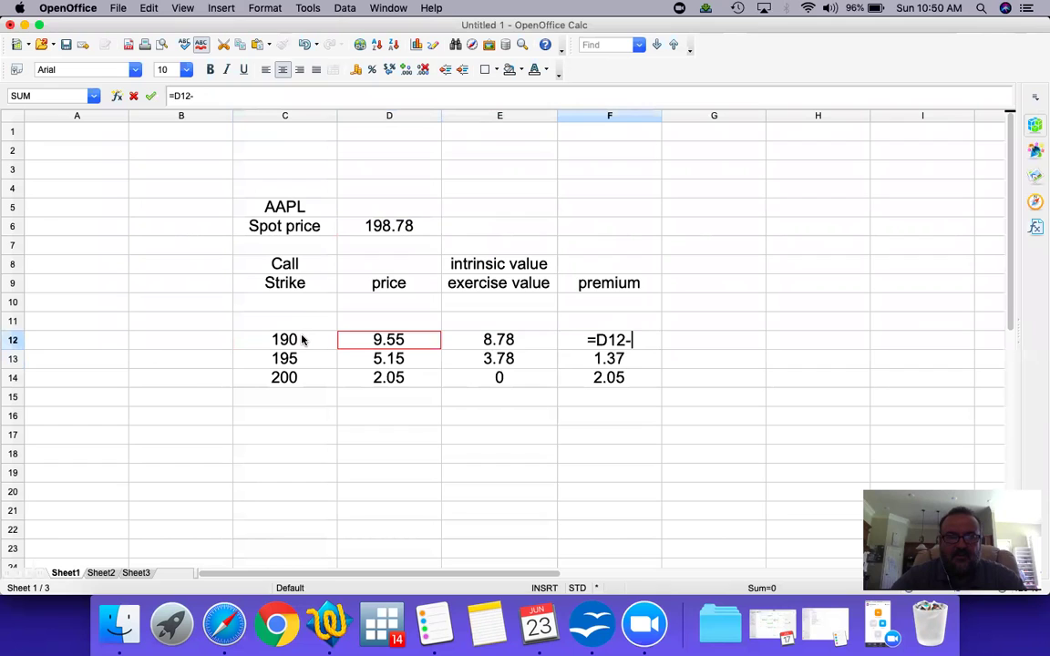
{"action": "key", "text": "Left"}
{"action": "key", "text": "Return"}
{"action": "key", "text": "Up"}
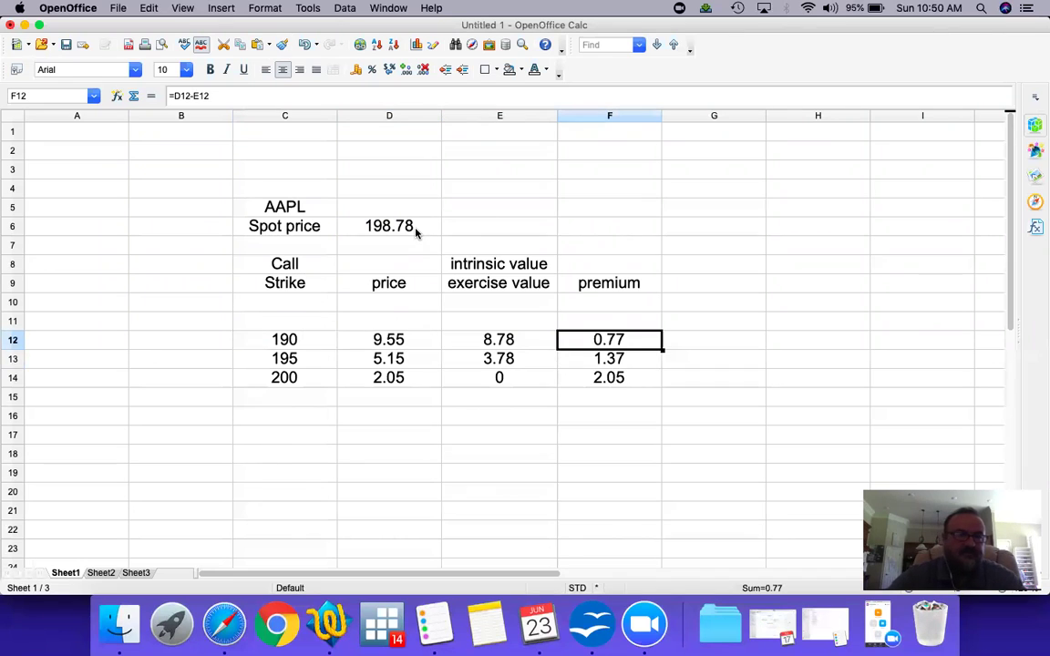
- Look up the 205-strike call in Safari and enter strike 205 in C15 and price .55 in D15 of the Calc sheet
{"action": "key", "text": "Down"}
{"action": "key", "text": "Down"}
{"action": "key", "text": "Down"}
{"action": "key", "text": "Left"}
{"action": "key", "text": "Left"}
{"action": "key", "text": "Left"}
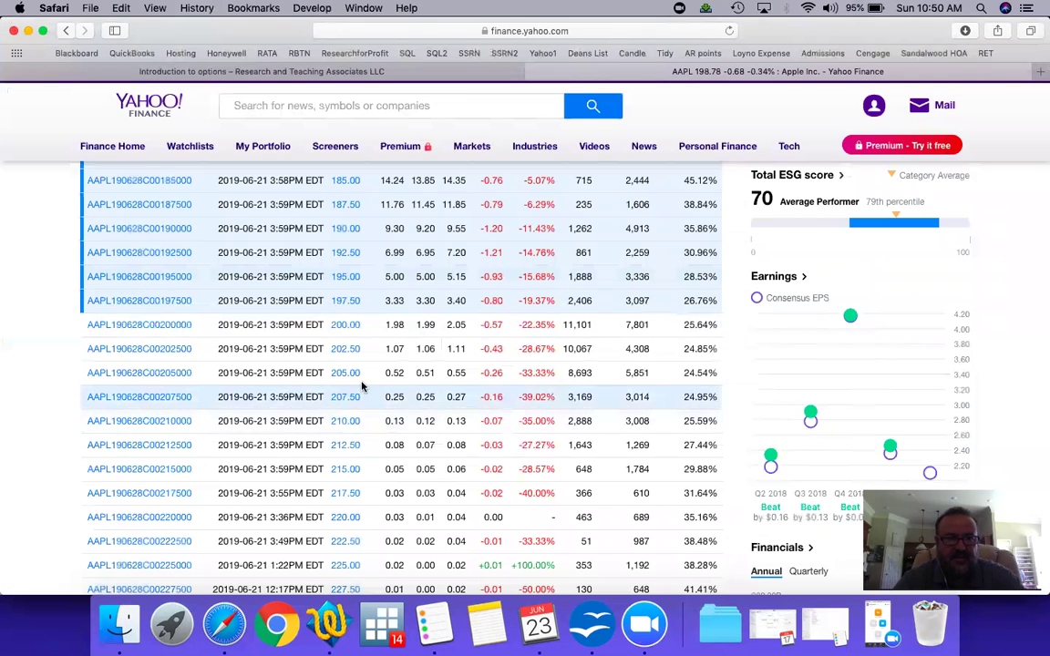
{"action": "key", "text": "super+Tab"}
{"action": "type", "text": "205"}
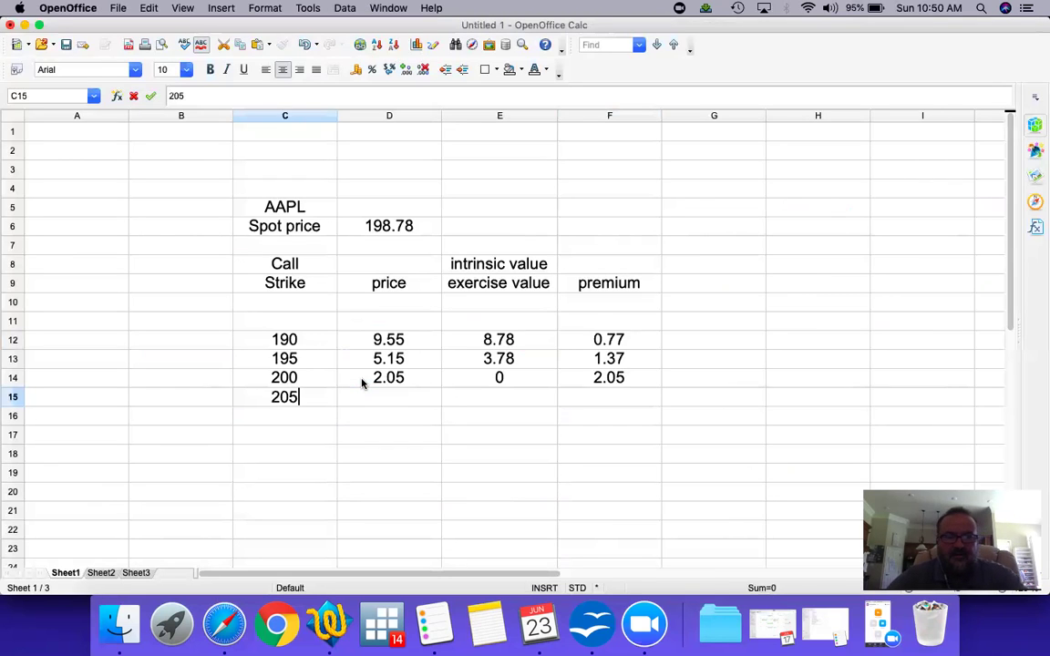
{"action": "key", "text": "Tab"}
{"action": "key", "text": "super+Tab"}
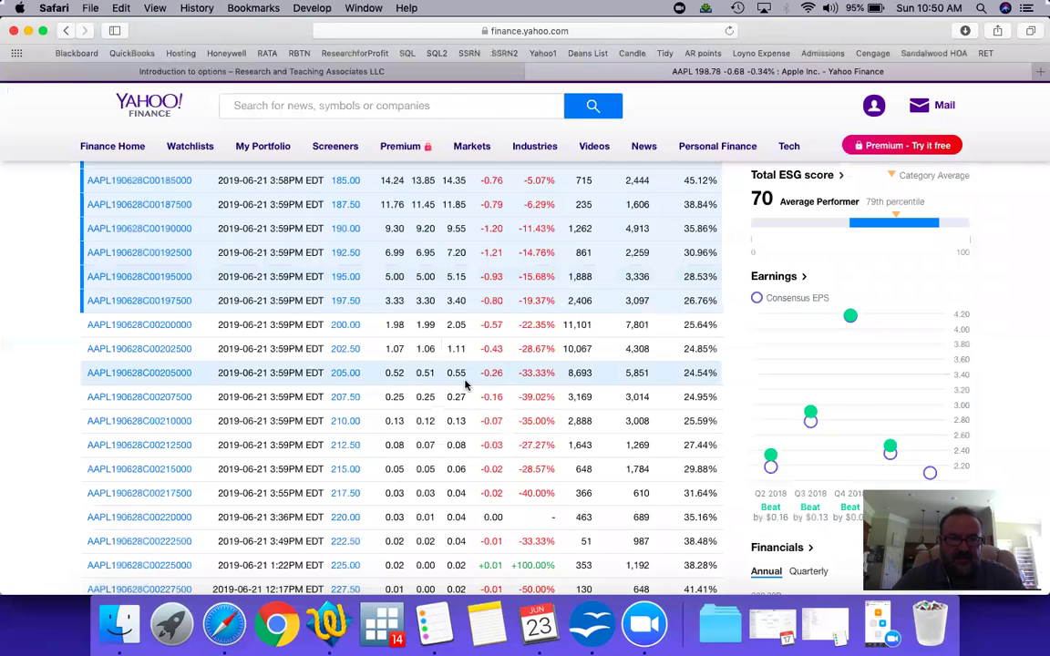
{"action": "key", "text": "super+Tab"}
{"action": "type", "text": ".55"}
{"action": "key", "text": "Tab"}
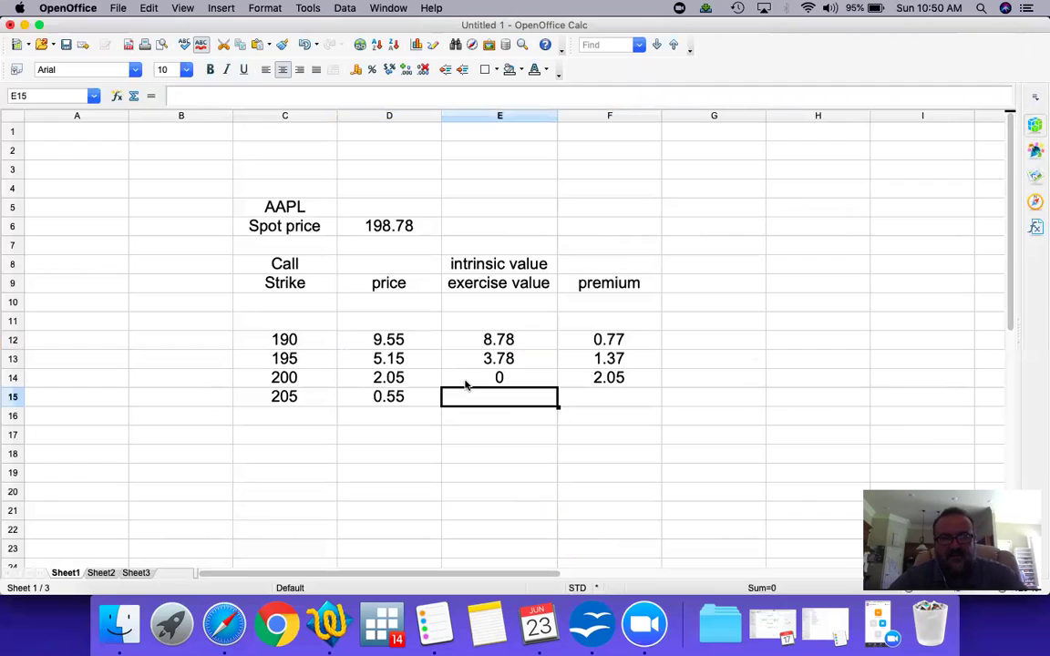
- Enter 0 as the 205-strike call's intrinsic value in E15 and calculate its premium in F15 with =D15-E15
{"action": "type", "text": "0"}
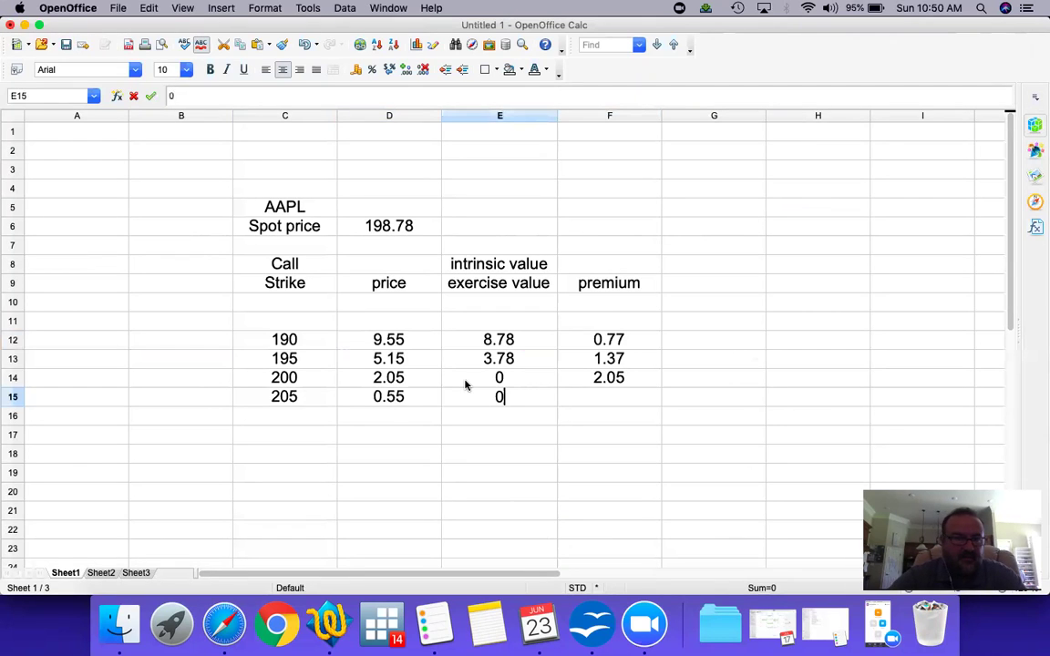
{"action": "key", "text": "Left"}
{"action": "key", "text": "Left"}
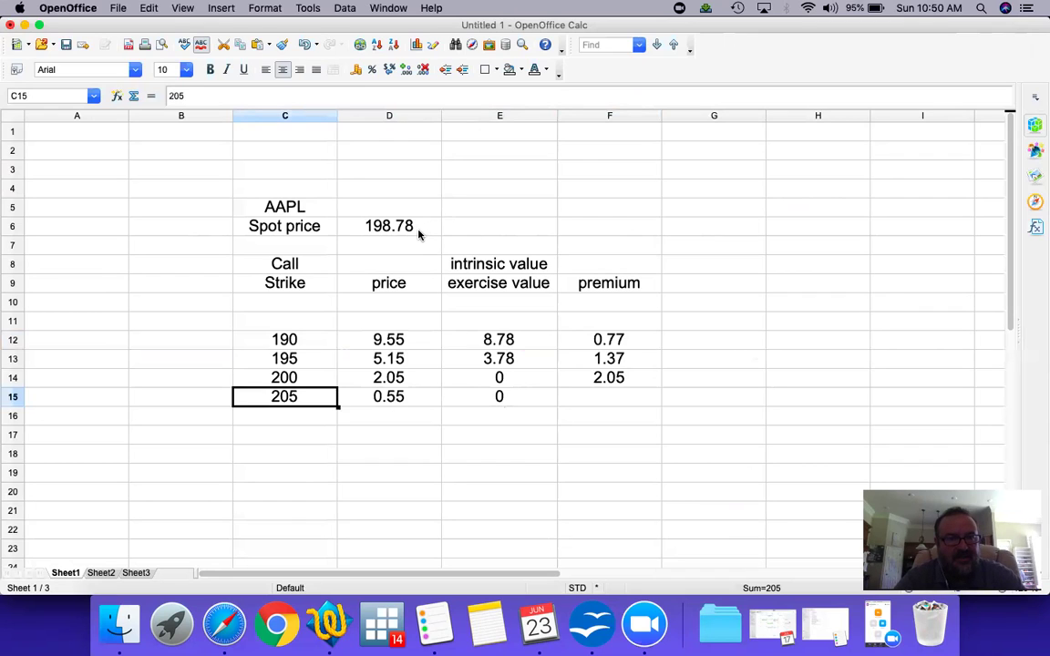
{"action": "key", "text": "Right"}
{"action": "key", "text": "Right"}
{"action": "key", "text": "Right"}
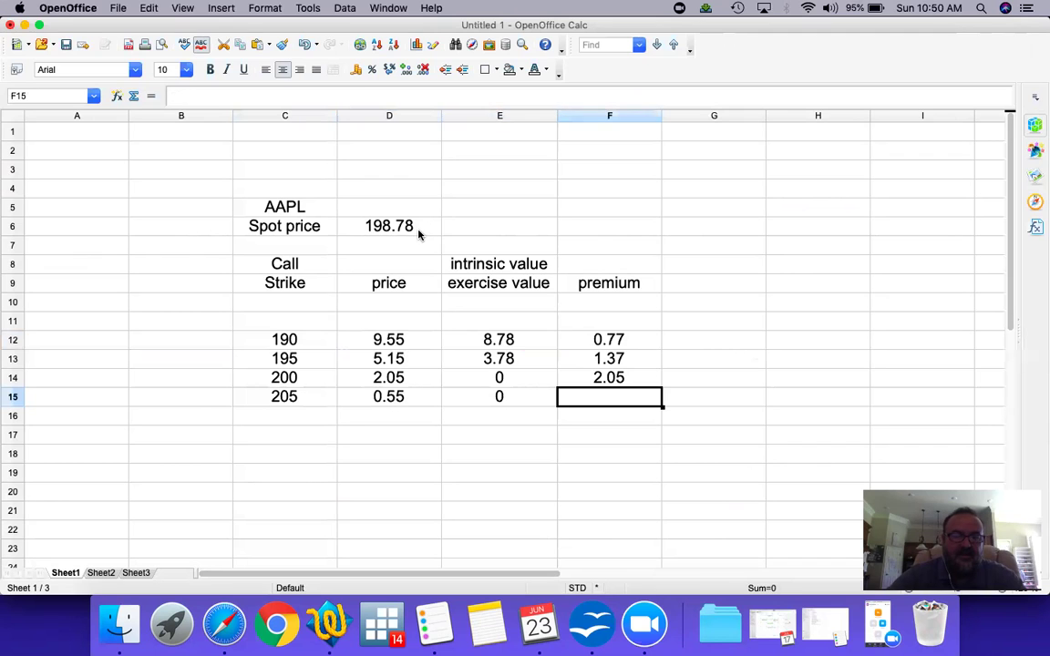
{"action": "type", "text": "="}
{"action": "key", "text": "Left"}
{"action": "key", "text": "Left"}
{"action": "type", "text": "-"}
{"action": "key", "text": "Left"}
{"action": "key", "text": "Return"}
- Look up the 210-strike call in Safari and enter strike 210 in C16 and price .13 in D16 of the Calc sheet
{"action": "key", "text": "Left"}
{"action": "key", "text": "Left"}
{"action": "key", "text": "Left"}
{"action": "key", "text": "super+Tab"}
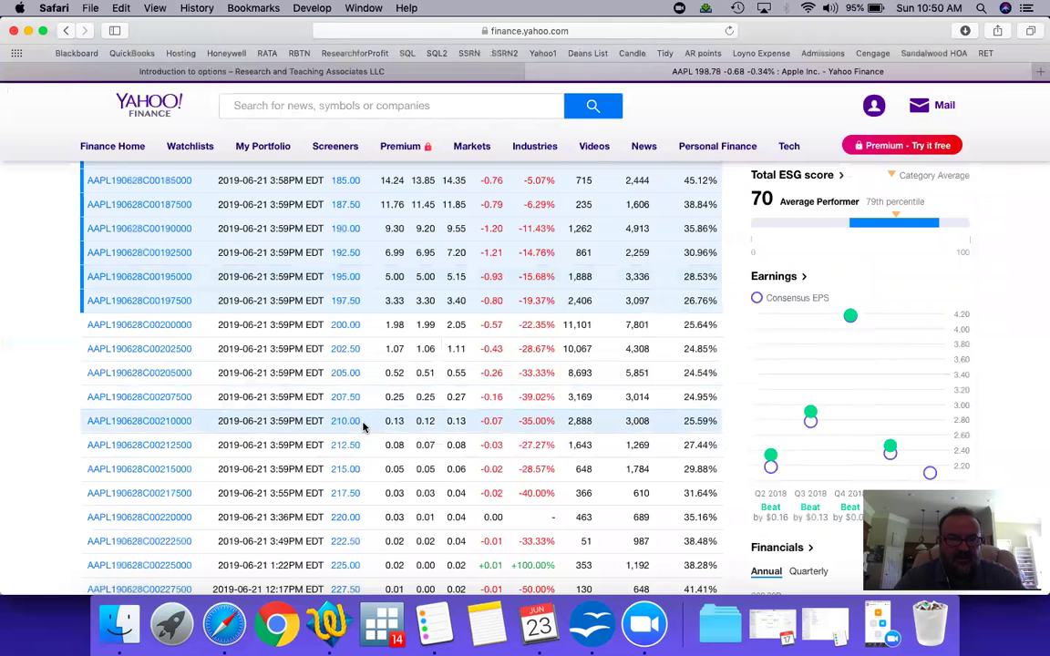
{"action": "key", "text": "super+Tab"}
{"action": "type", "text": "210"}
{"action": "key", "text": "Tab"}
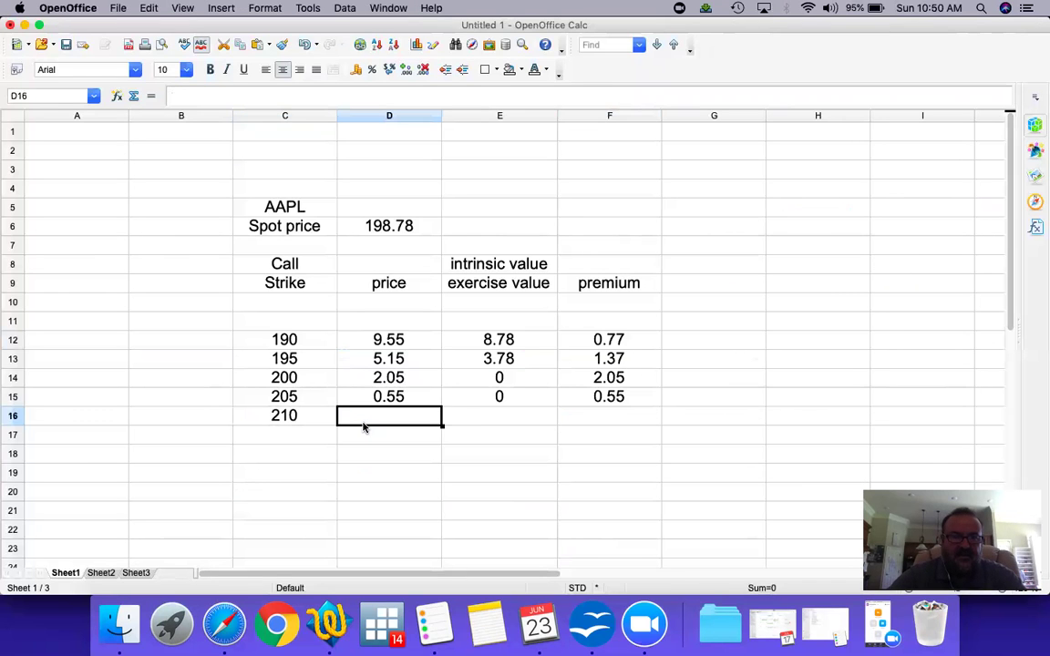
{"action": "key", "text": "super+Tab"}
{"action": "key", "text": "super+Tab"}
{"action": "type", "text": ".13"}
{"action": "key", "text": "Tab"}
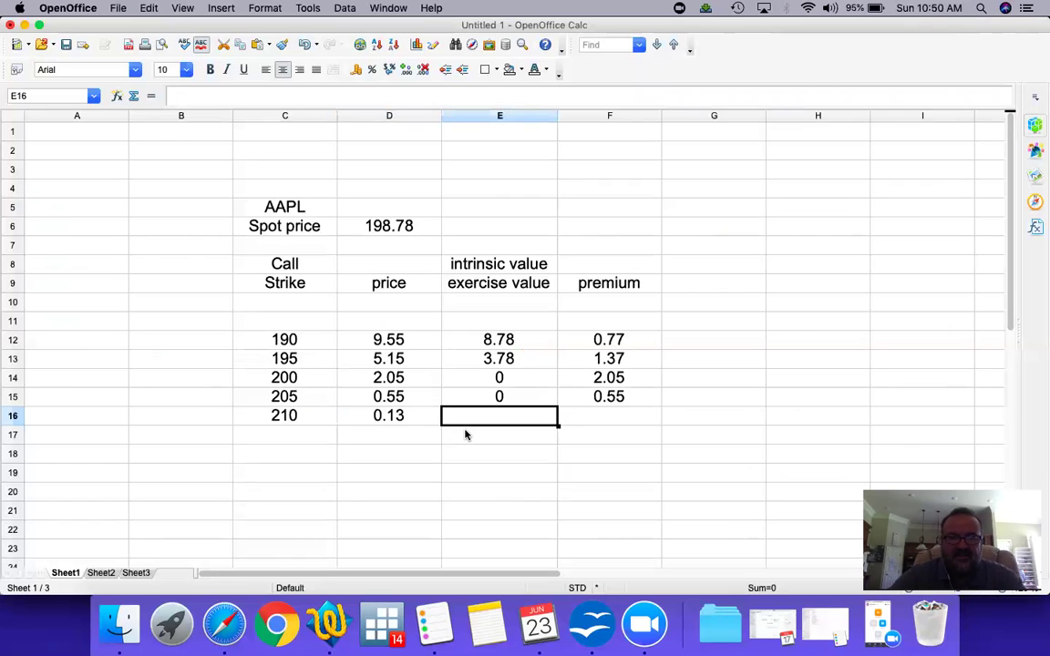
- Enter 0 as the 210-strike call's intrinsic value in E16 and calculate its premium in F16 with =D16-E16
{"action": "type", "text": "0"}
{"action": "key", "text": "Return"}
{"action": "key", "text": "Up"}
{"action": "key", "text": "Right"}
{"action": "type", "text": "="}
{"action": "key", "text": "Left"}
{"action": "key", "text": "Left"}
{"action": "type", "text": "-"}
{"action": "key", "text": "Left"}
{"action": "key", "text": "Return"}
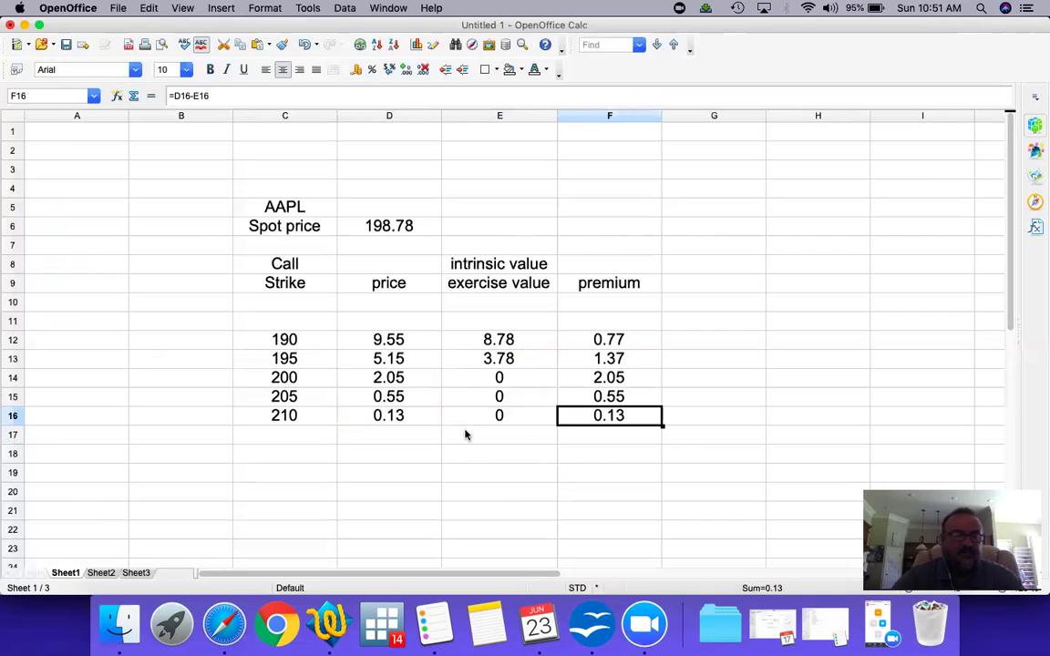
{"action": "key", "text": "Left"}
{"action": "key", "text": "Left"}
{"action": "key", "text": "Left"}
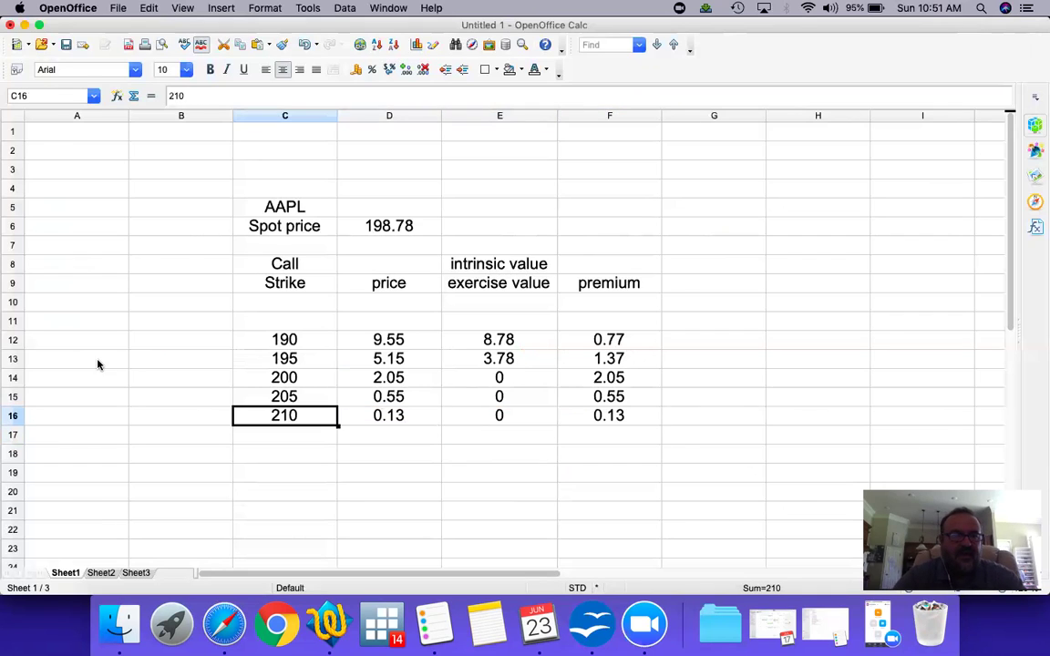
- Delete the empty rows 10 and 11 between the table headers and the 190-strike call
{"action": "left_click_drag", "start_coordinate": [16, 304], "coordinate": [13, 321]}
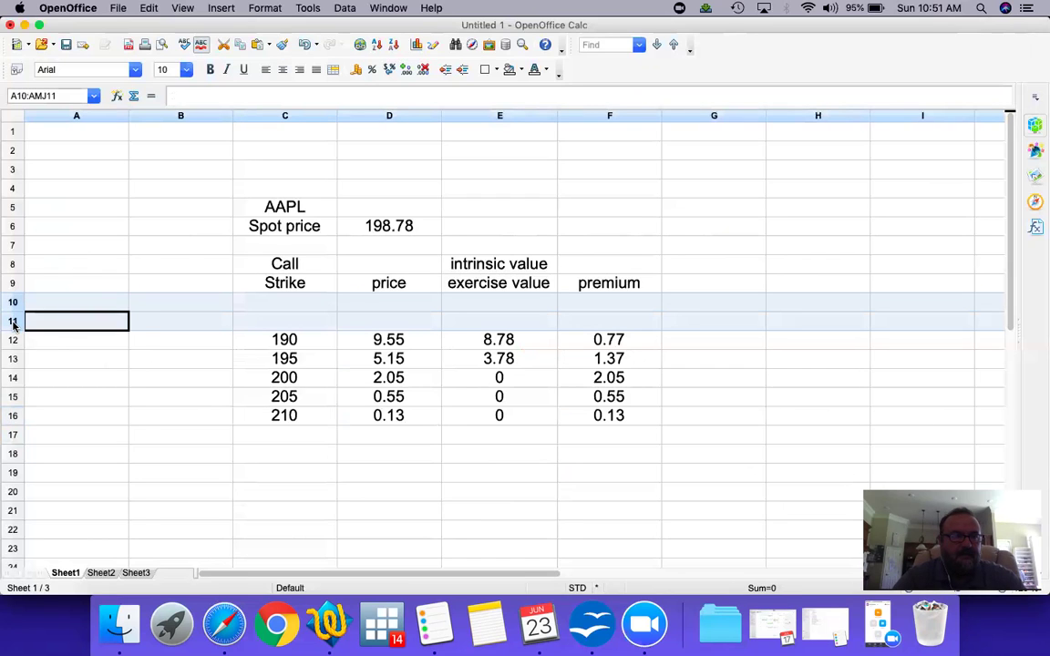
{"action": "right_click", "coordinate": [13, 321]}
{"action": "left_click", "coordinate": [52, 401]}
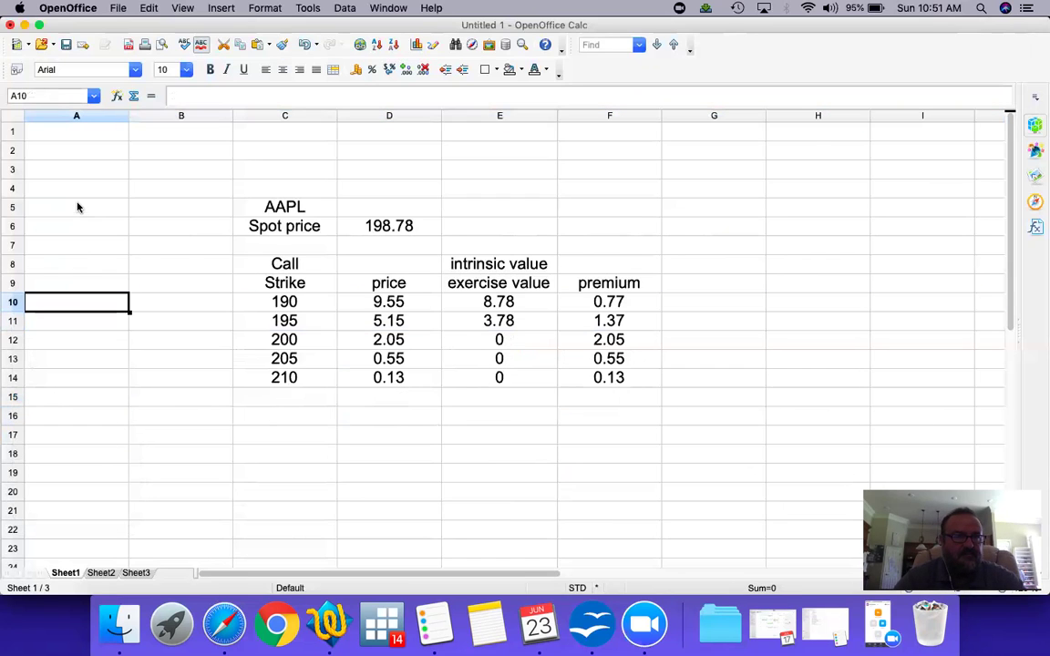
- Delete the empty rows 2 and 3 above the AAPL label
{"action": "left_click_drag", "start_coordinate": [14, 151], "coordinate": [12, 181]}
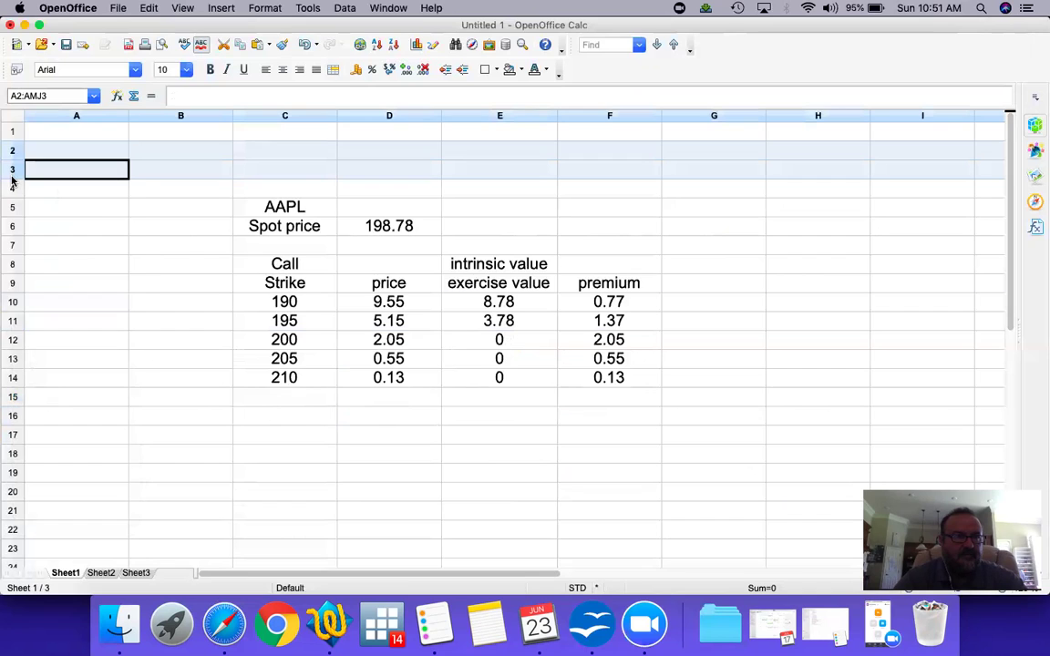
{"action": "right_click", "coordinate": [12, 182]}
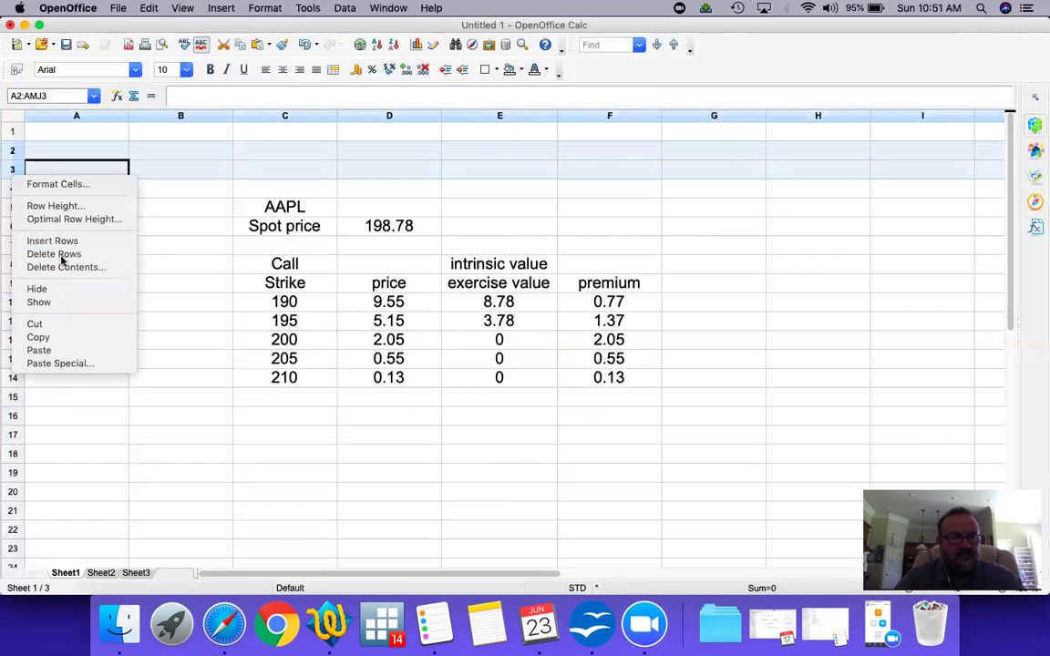
{"action": "left_click", "coordinate": [61, 256]}
- Start a put table below the calls by entering Put in C15 and Strike in C16
{"action": "left_click", "coordinate": [292, 396]}
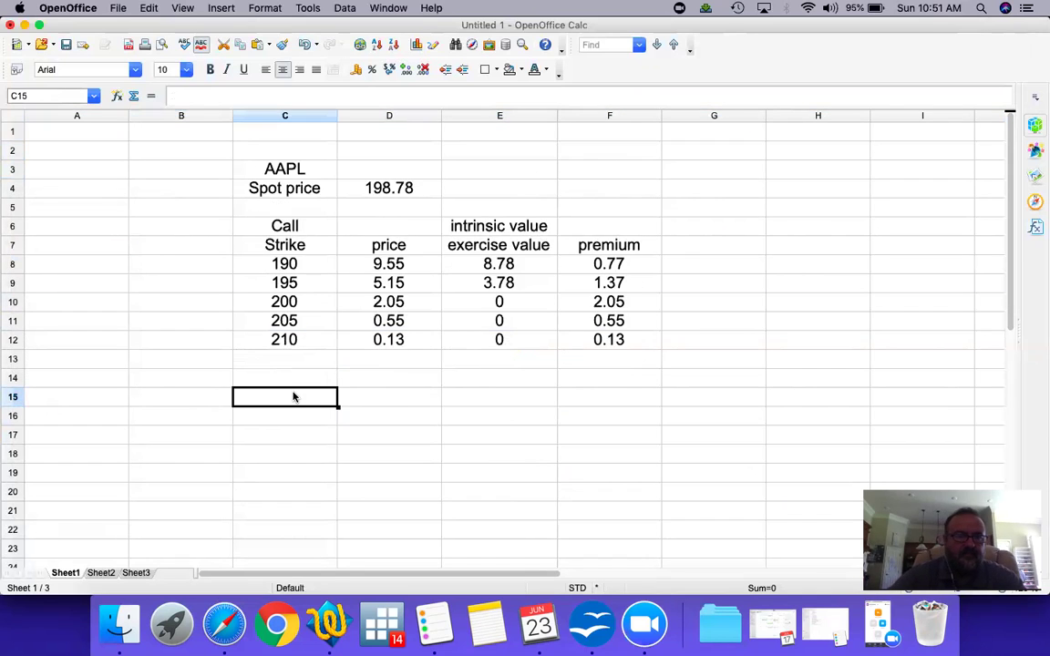
{"action": "type", "text": "Put"}
{"action": "key", "text": "Return"}
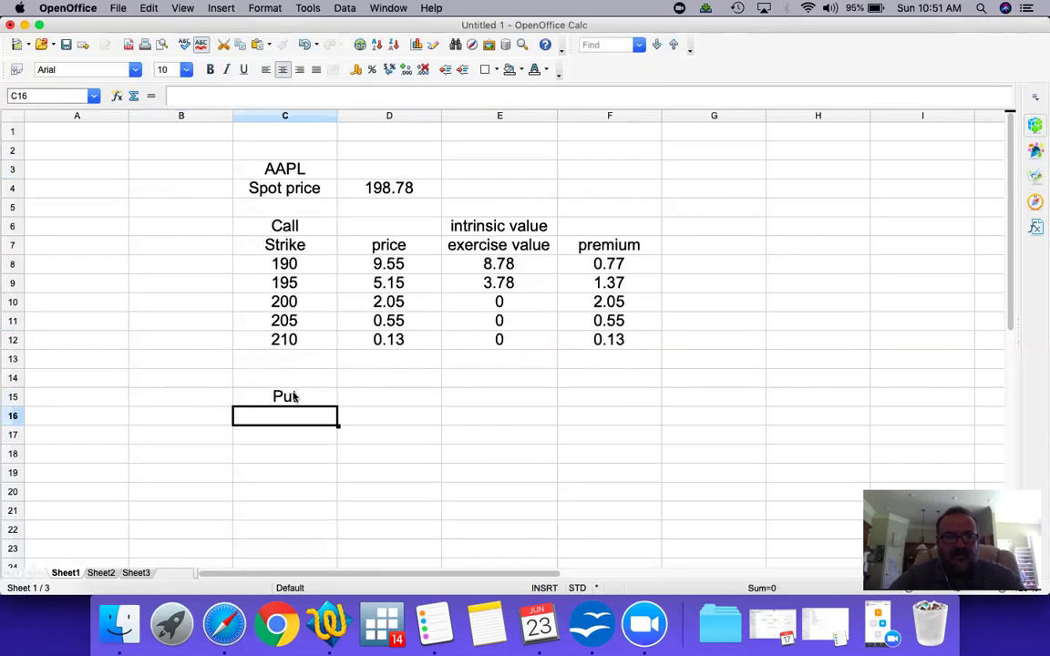
{"action": "type", "text": "Strike"}
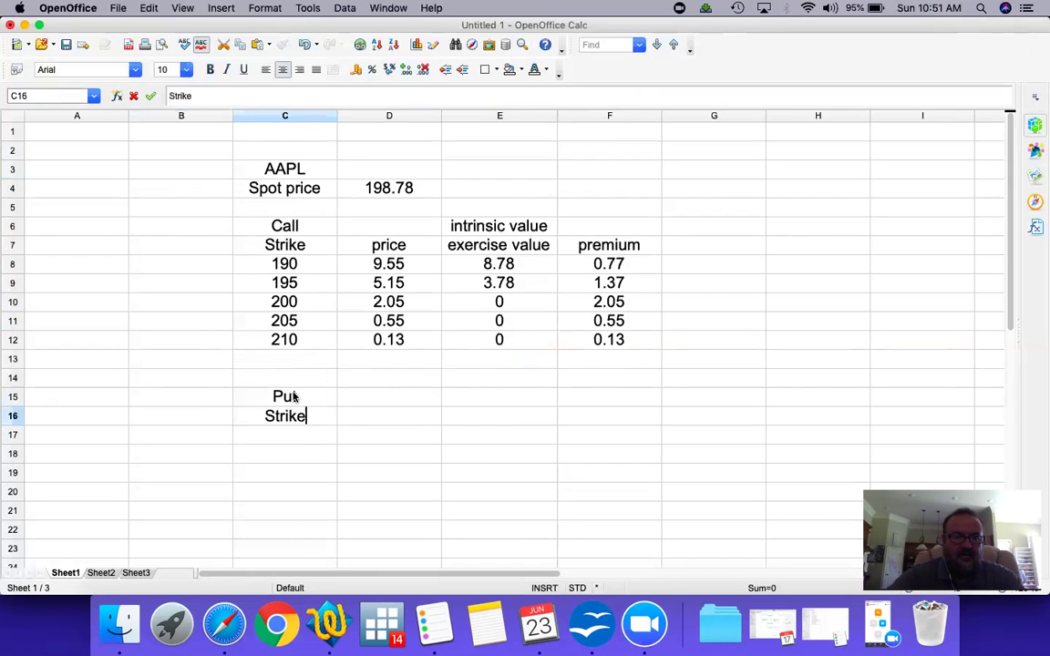
{"action": "key", "text": "Return"}
- Find the 200-strike put in the Yahoo Finance puts list in Safari and enter strike 200 in C19 of the Calc sheet
{"action": "key", "text": "Return"}
{"action": "key", "text": "Return"}
{"action": "key", "text": "super+Tab"}
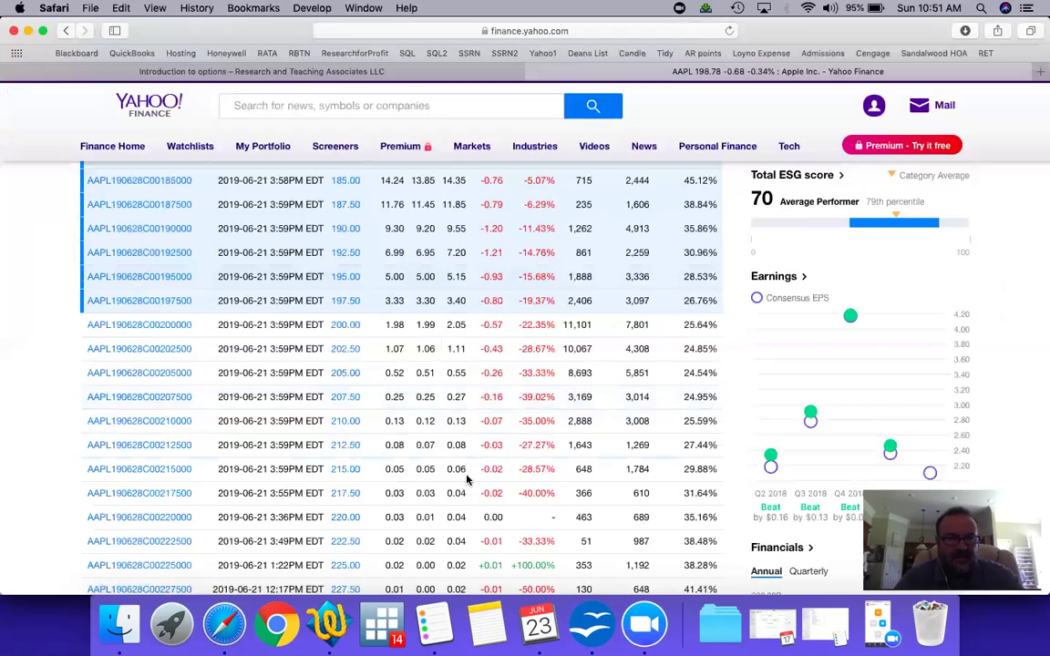
{"action": "scroll", "coordinate": [467, 481], "scroll_direction": "down", "scroll_amount": 15}
{"action": "scroll", "coordinate": [467, 481], "scroll_direction": "down", "scroll_amount": 20}
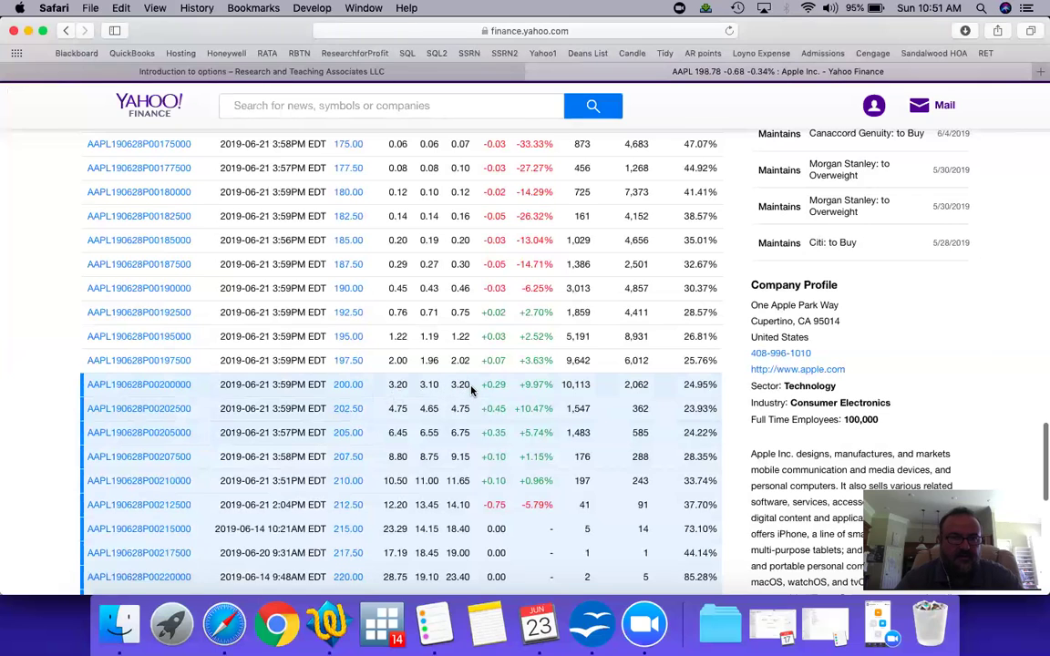
{"action": "key", "text": "super+Tab"}
{"action": "type", "text": "100"}
{"action": "key", "text": "Return"}
{"action": "key", "text": "Up"}
{"action": "type", "text": "200"}
{"action": "key", "text": "Return"}
- Copy the price, intrinsic value/exercise value and premium headers from D6:F7 into D15:F16 for the put table
{"action": "key", "text": "Up"}
{"action": "key", "text": "Up"}
{"action": "key", "text": "Up"}
{"action": "key", "text": "Up"}
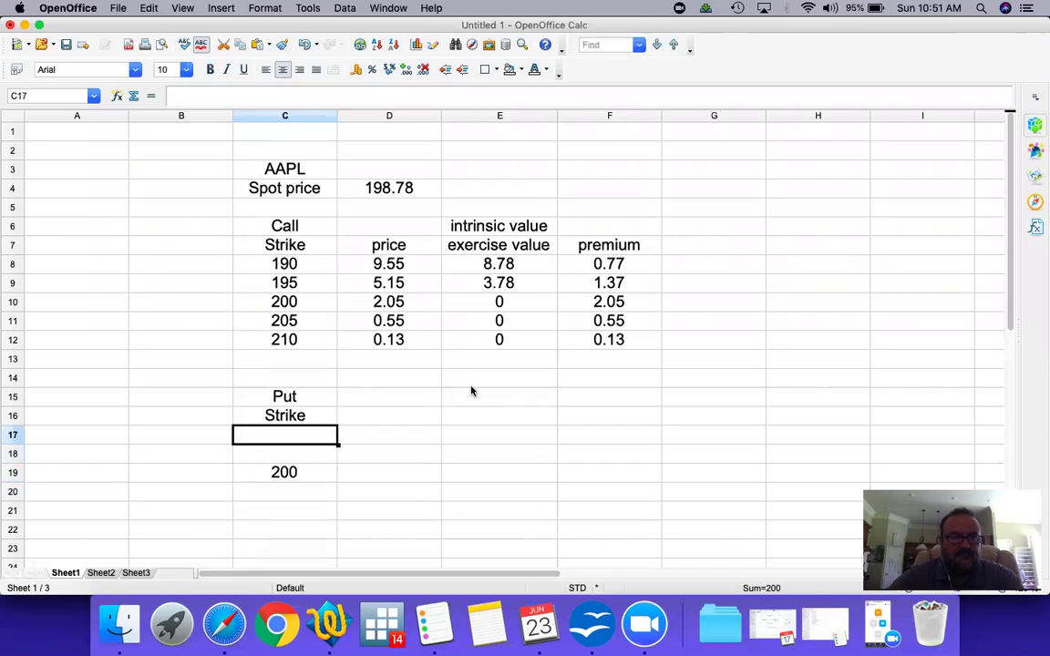
{"action": "key", "text": "Right"}
{"action": "key", "text": "Up"}
{"action": "key", "text": "Up"}
{"action": "key", "text": "Up"}
{"action": "key", "text": "Up"}
{"action": "key", "text": "Up"}
{"action": "key", "text": "Up"}
{"action": "key", "text": "Up"}
{"action": "key", "text": "Up"}
{"action": "key", "text": "Up"}
{"action": "key", "text": "Up"}
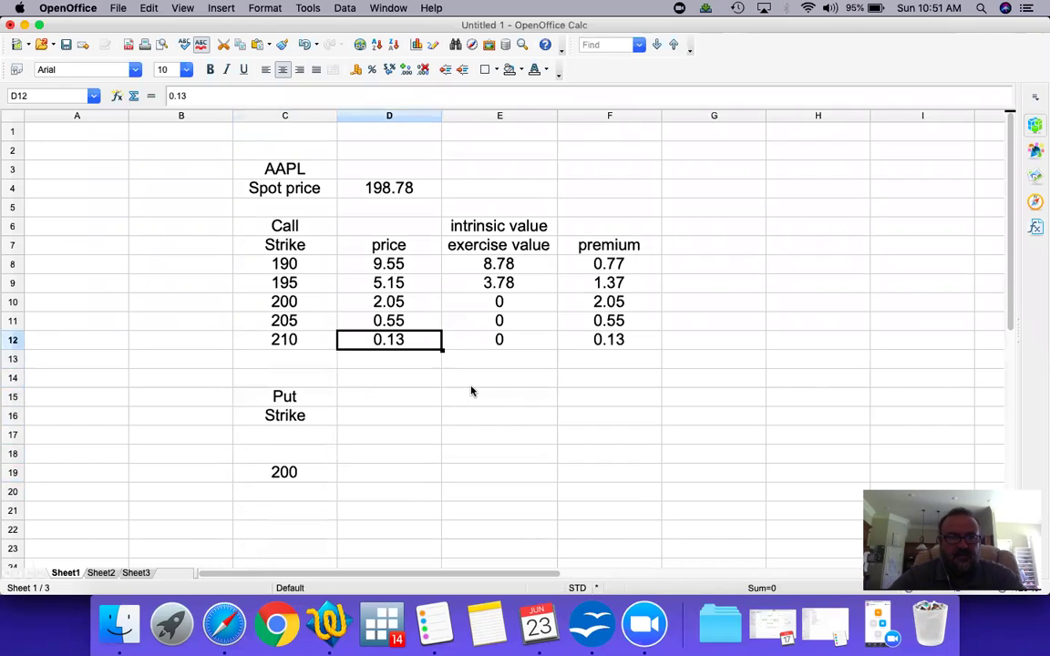
{"action": "key", "text": "shift+Down"}
{"action": "key", "text": "shift+Right"}
{"action": "key", "text": "Right"}
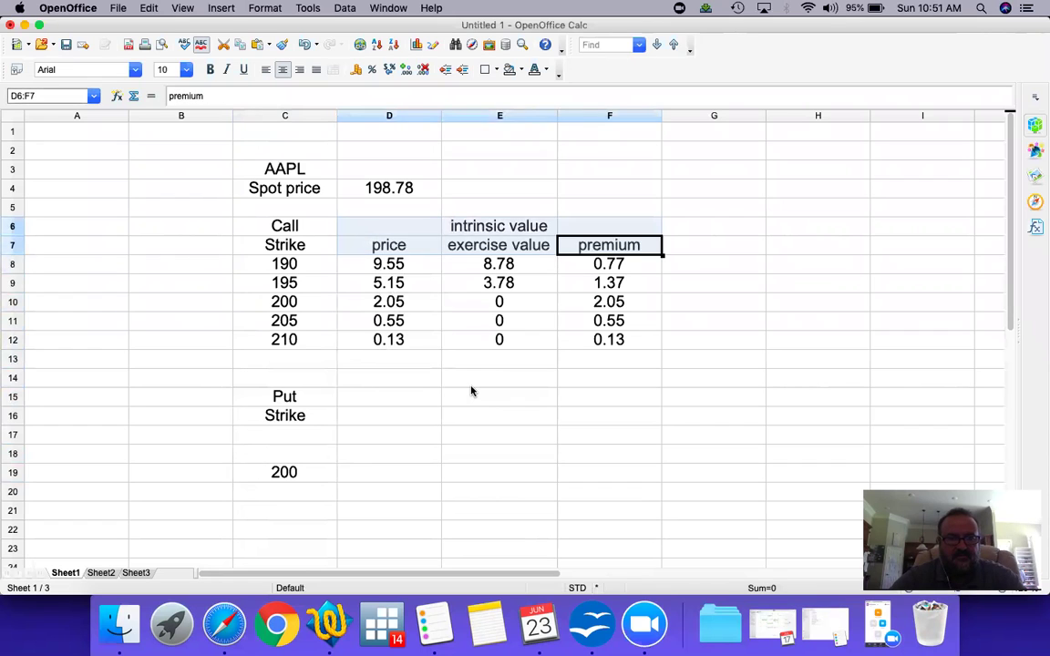
{"action": "key", "text": "Down"}
{"action": "key", "text": "Down"}
{"action": "key", "text": "Down"}
{"action": "key", "text": "Down"}
{"action": "key", "text": "Down"}
{"action": "key", "text": "Down"}
{"action": "key", "text": "Down"}
{"action": "key", "text": "Left"}
{"action": "key", "text": "Left"}
{"action": "key", "text": "Down"}
{"action": "type", "text": "intrinsic value\t price\texercise value\tpremium"}
- Make the Put heading in C15 and the Call heading in C6 bold
{"action": "key", "text": "Left"}
{"action": "key", "text": "super+b"}
{"action": "key", "text": "Up"}
{"action": "key", "text": "Up"}
{"action": "key", "text": "Up"}
{"action": "key", "text": "Up"}
{"action": "key", "text": "Up"}
{"action": "key", "text": "Up"}
{"action": "key", "text": "Up"}
{"action": "key", "text": "Up"}
{"action": "key", "text": "Up"}
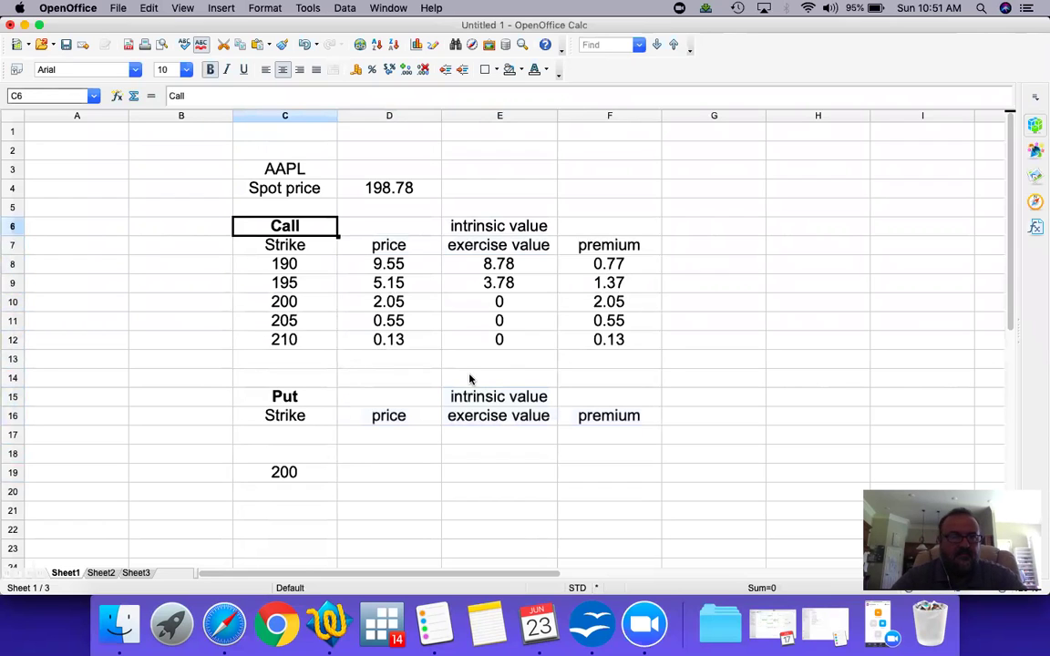
- Set the font size of the Call heading in C6 and the Put heading in C15 to 12
{"action": "left_click", "coordinate": [186, 69]}
{"action": "left_click", "coordinate": [169, 165]}
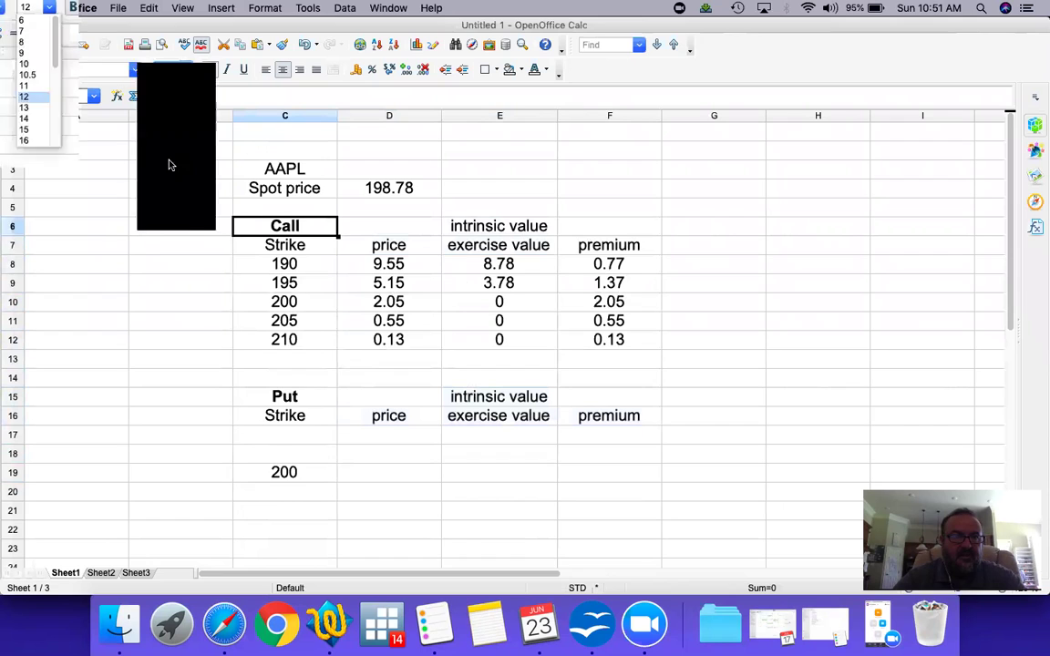
{"action": "key", "text": "Down"}
{"action": "key", "text": "Down"}
{"action": "key", "text": "Down"}
{"action": "key", "text": "Down"}
{"action": "key", "text": "Down"}
{"action": "key", "text": "Down"}
{"action": "key", "text": "Down"}
{"action": "key", "text": "Down"}
{"action": "key", "text": "Down"}
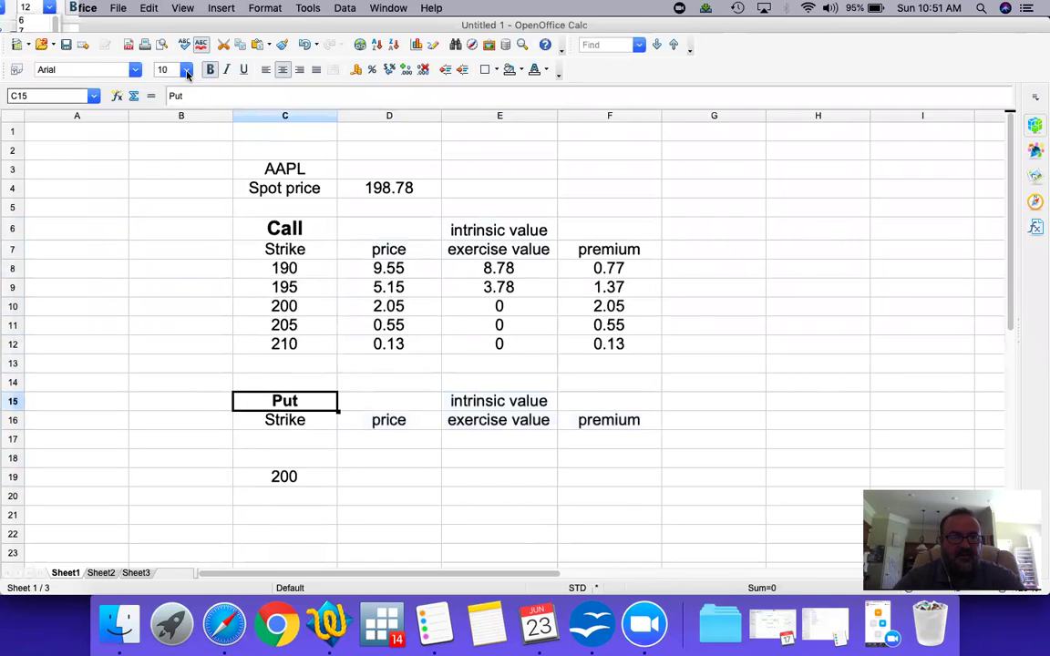
{"action": "left_click", "coordinate": [186, 69]}
{"action": "left_click", "coordinate": [169, 162]}
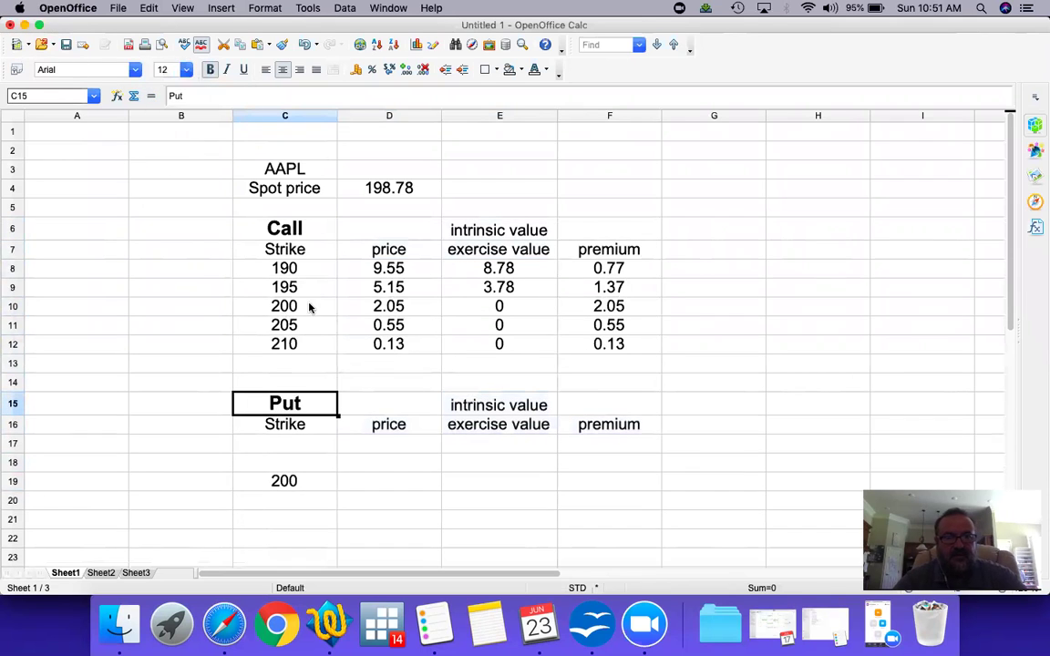
- Look up the 200-strike put's ask price in Safari and enter 3.20 in D19 of the Calc sheet
{"action": "left_click", "coordinate": [370, 483]}
{"action": "key", "text": "super+Tab"}
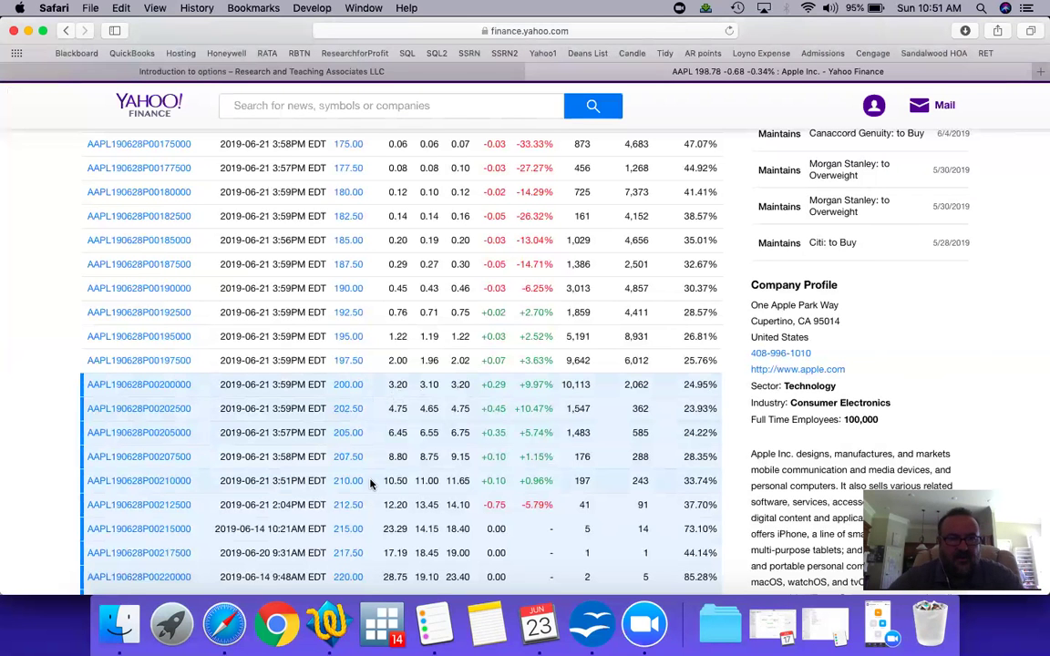
{"action": "key", "text": "super+Tab"}
{"action": "type", "text": "3.20"}
{"action": "key", "text": "Return"}
{"action": "key", "text": "Up"}
{"action": "key", "text": "Right"}
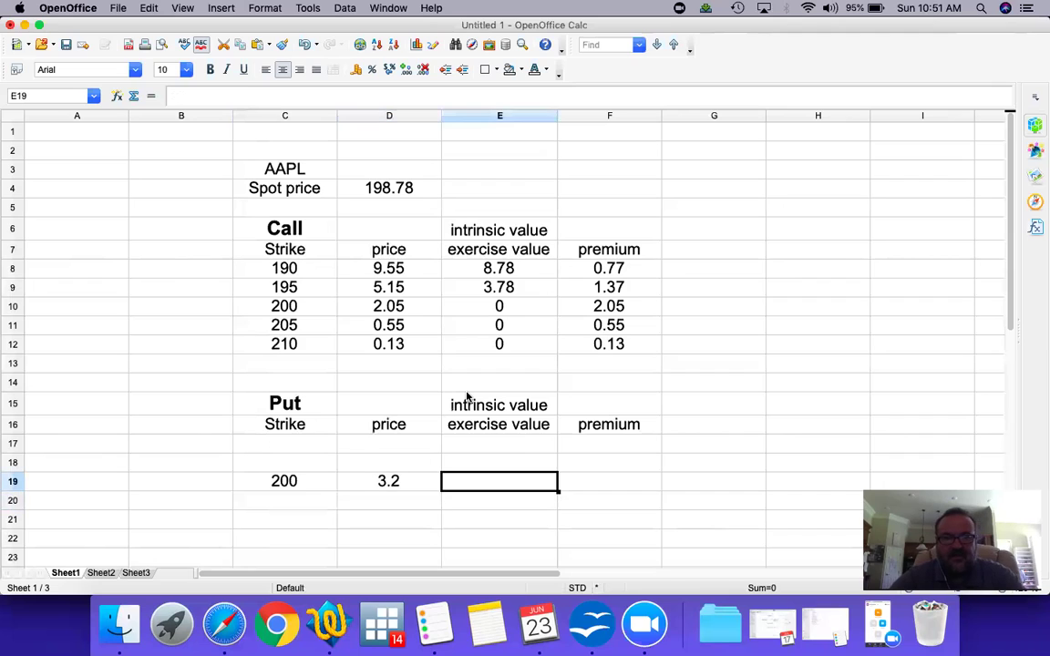
- Calculate the 200-strike put's intrinsic value in cell E19 as strike minus spot price, =C19-D4
{"action": "type", "text": "="}
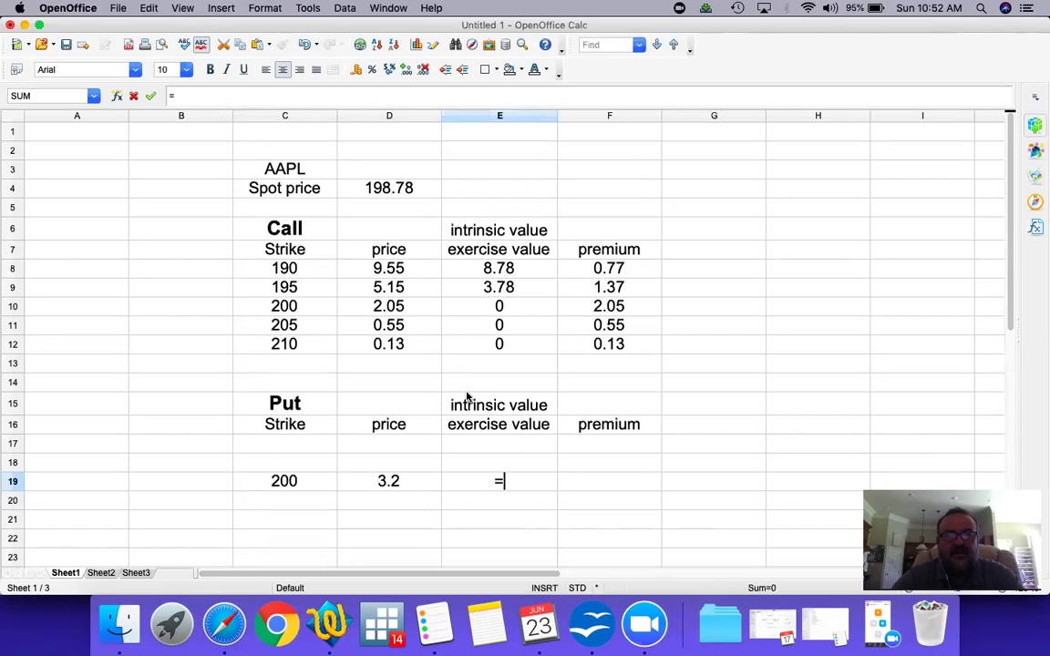
{"action": "key", "text": "Left"}
{"action": "key", "text": "Left"}
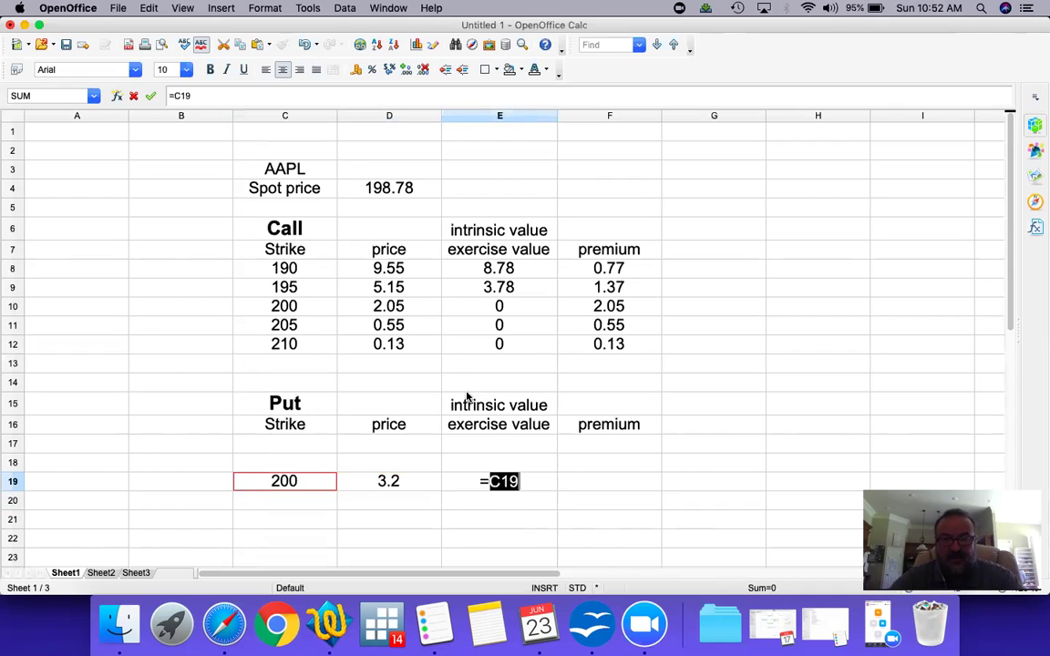
{"action": "type", "text": "-"}
{"action": "left_click", "coordinate": [399, 192]}
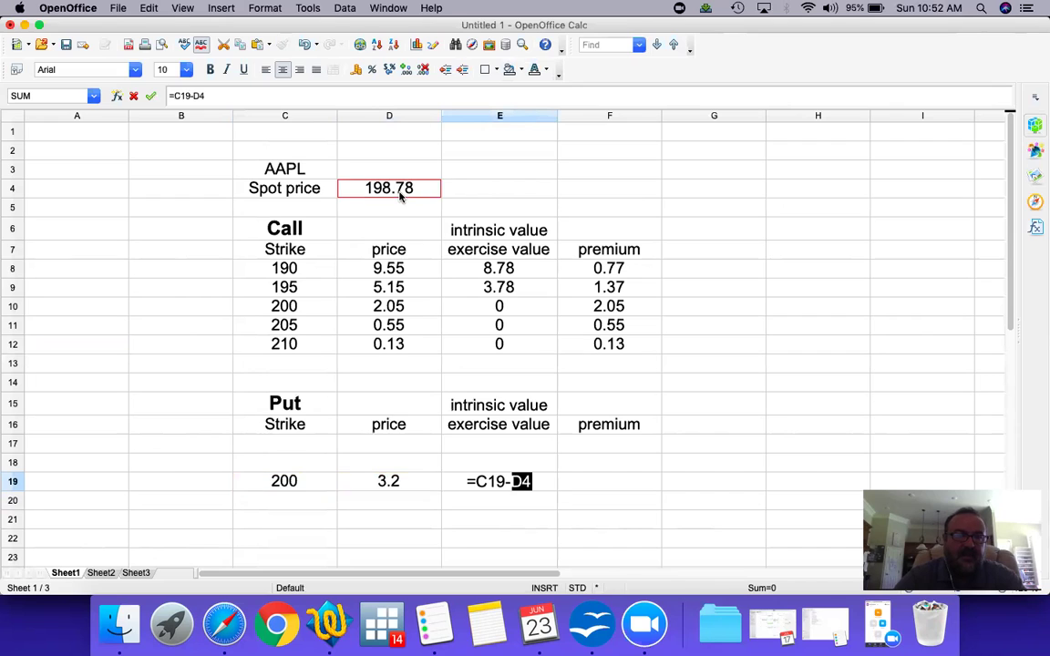
{"action": "key", "text": "Return"}
{"action": "key", "text": "Up"}
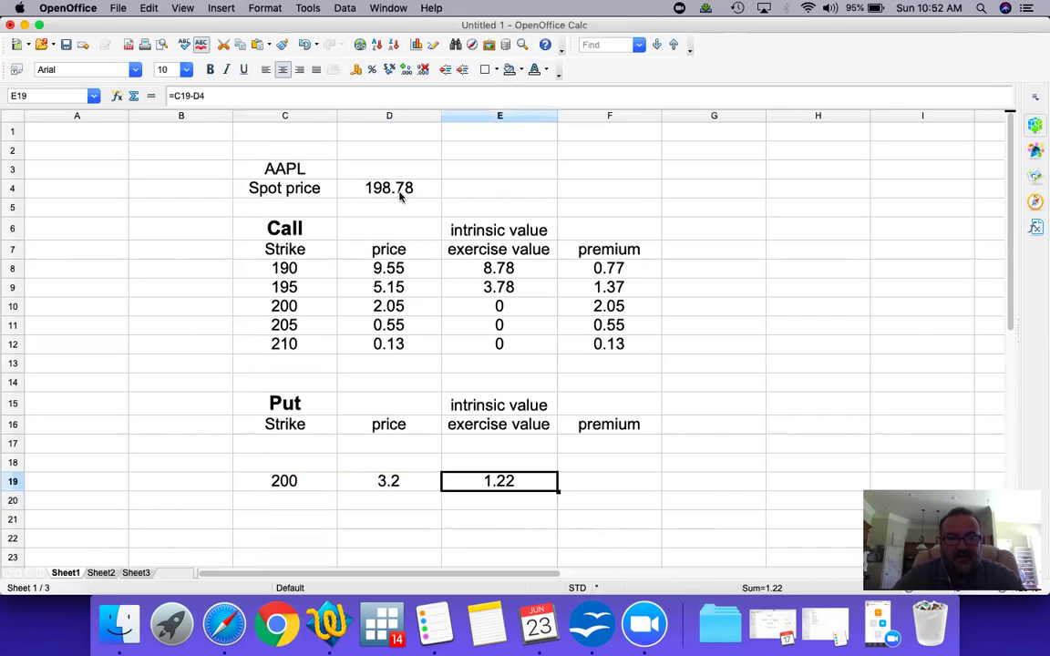
- Calculate the 200-strike put's premium in cell F19 as price minus intrinsic value, =D19-E19
{"action": "key", "text": "Right"}
{"action": "type", "text": "="}
{"action": "key", "text": "Left"}
{"action": "key", "text": "Left"}
{"action": "type", "text": "-"}
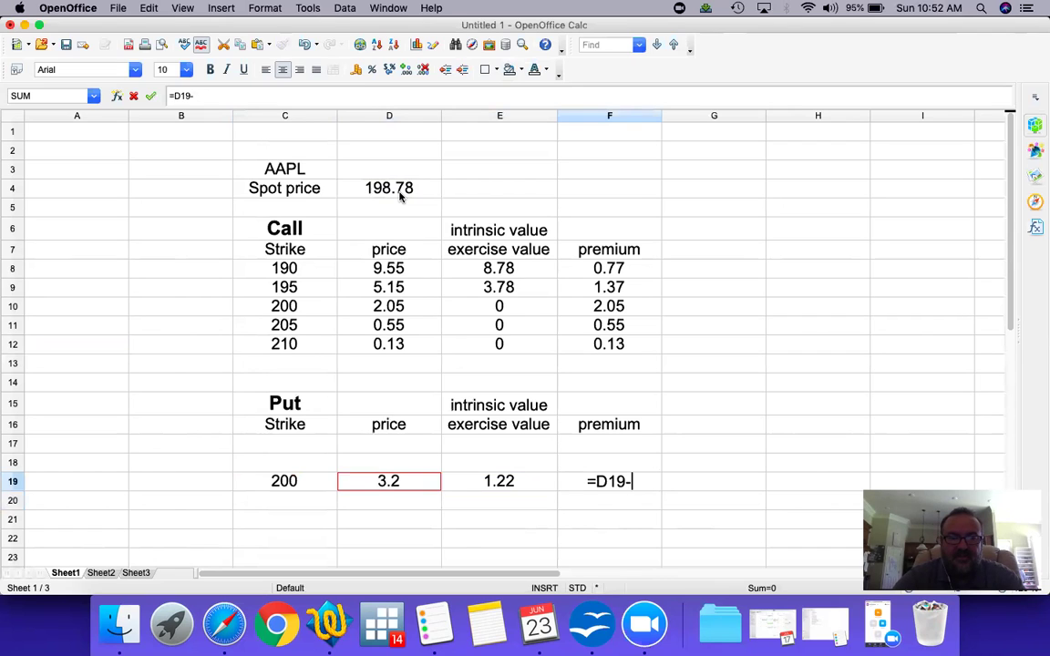
{"action": "key", "text": "Left"}
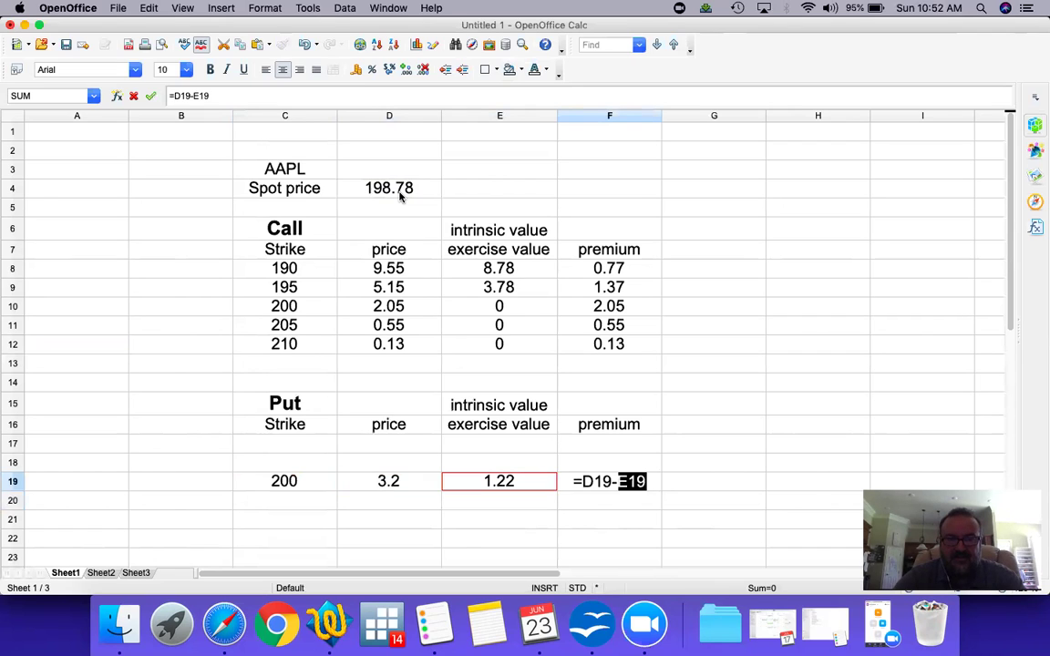
{"action": "key", "text": "Return"}
{"action": "key", "text": "Up"}
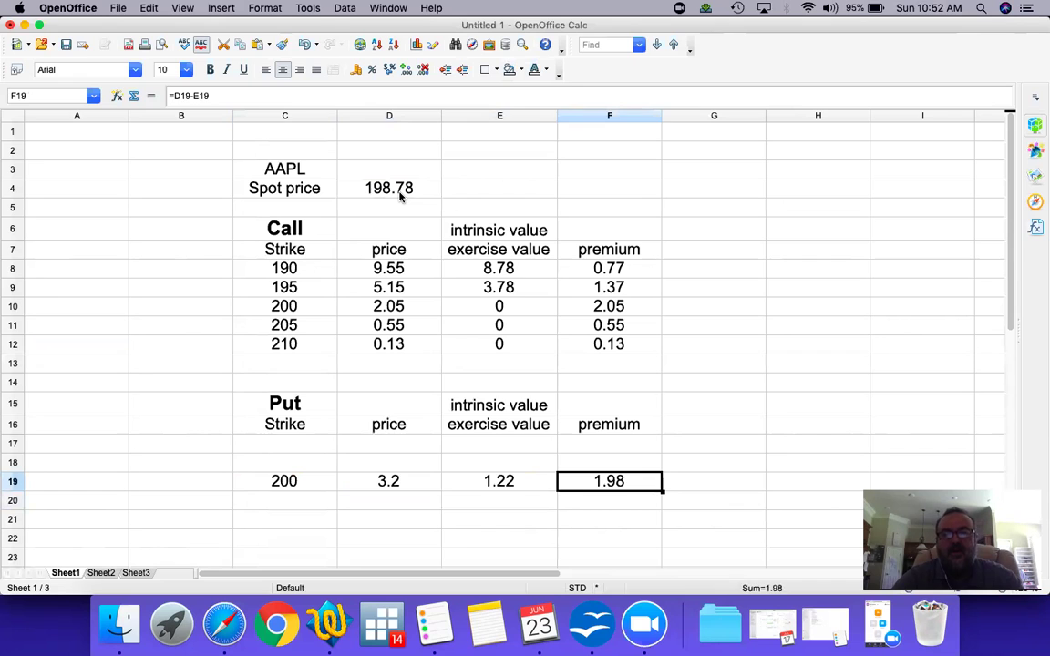
- Add the 195 put strike in C18, check its ask price in Safari, and enter 1.22 in D18 of the Calc sheet
{"action": "key", "text": "Left"}
{"action": "key", "text": "Left"}
{"action": "key", "text": "Up"}
{"action": "key", "text": "super+Tab"}
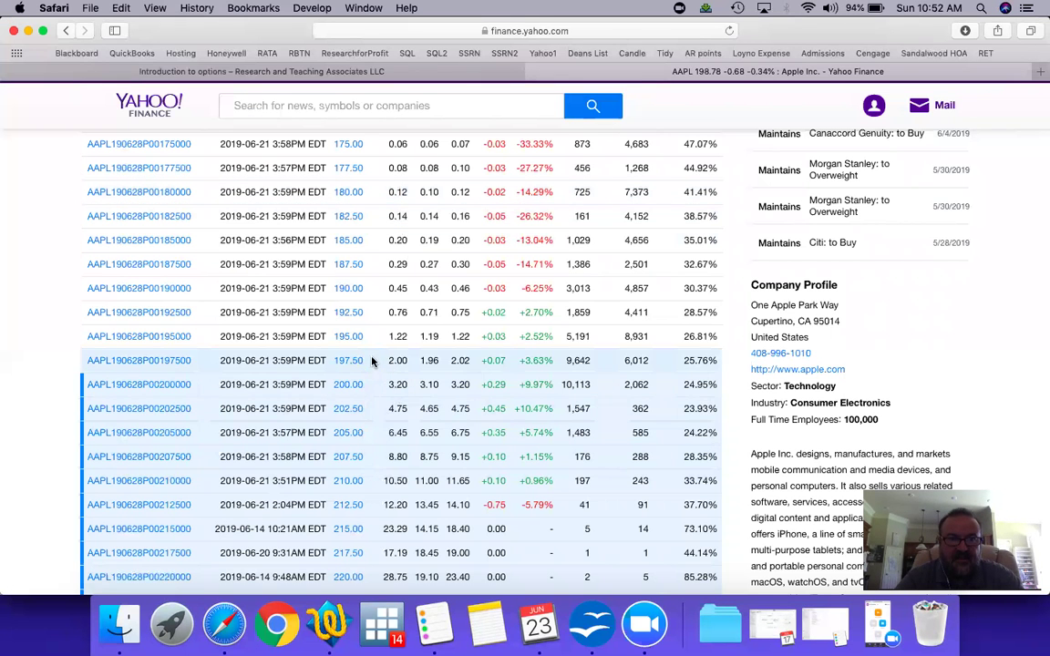
{"action": "key", "text": "super+Tab"}
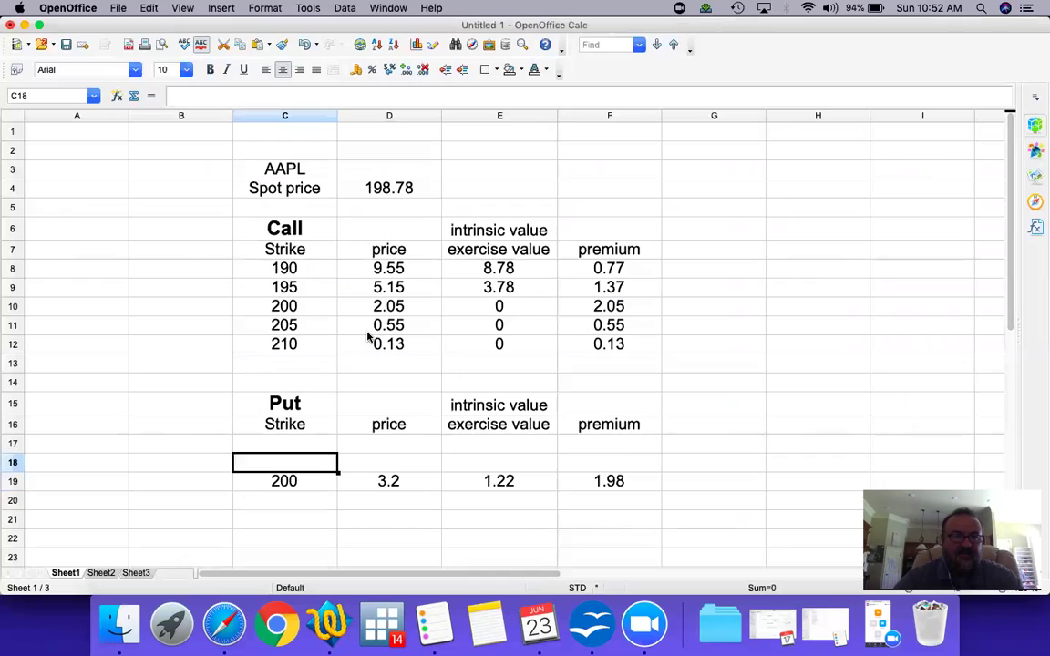
{"action": "type", "text": "195"}
{"action": "key", "text": "Tab"}
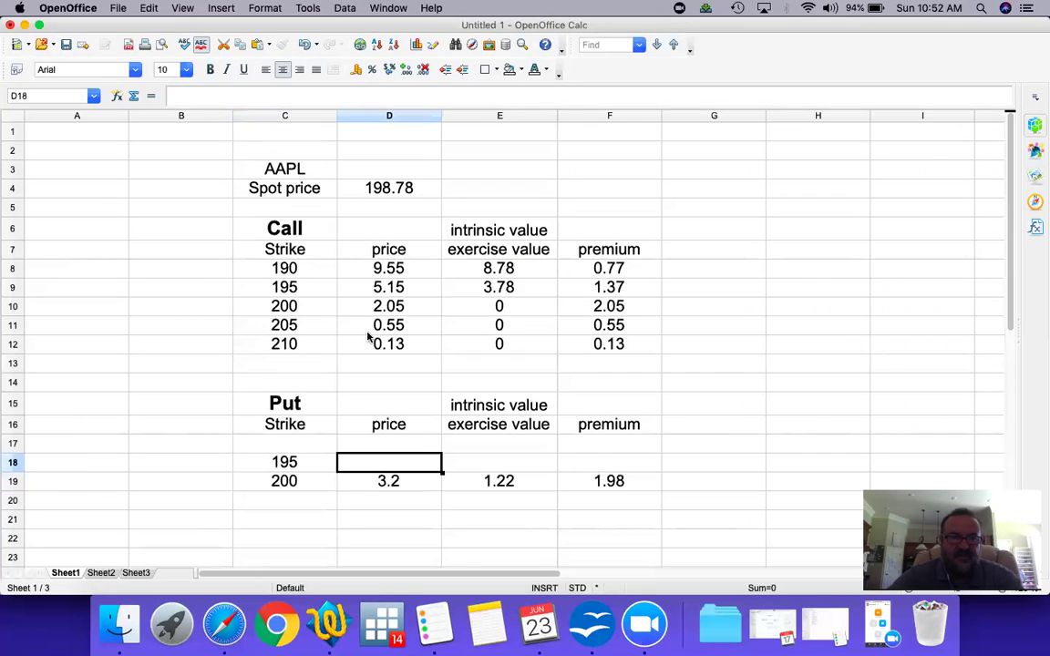
{"action": "key", "text": "super+Tab"}
{"action": "key", "text": "super+Tab"}
{"action": "type", "text": "1.22"}
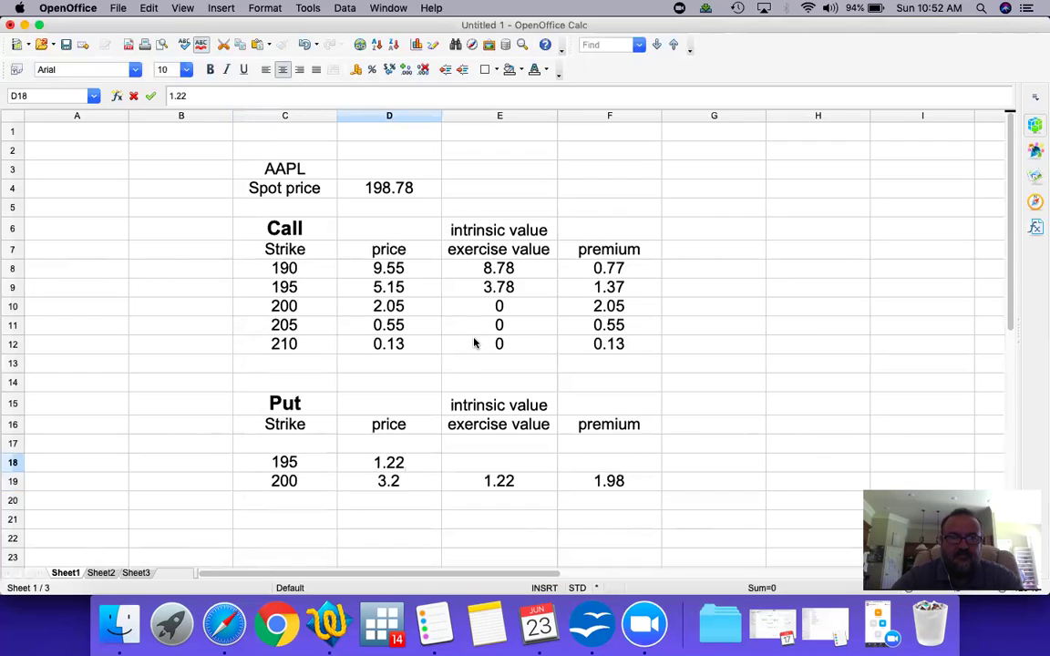
{"action": "key", "text": "Tab"}
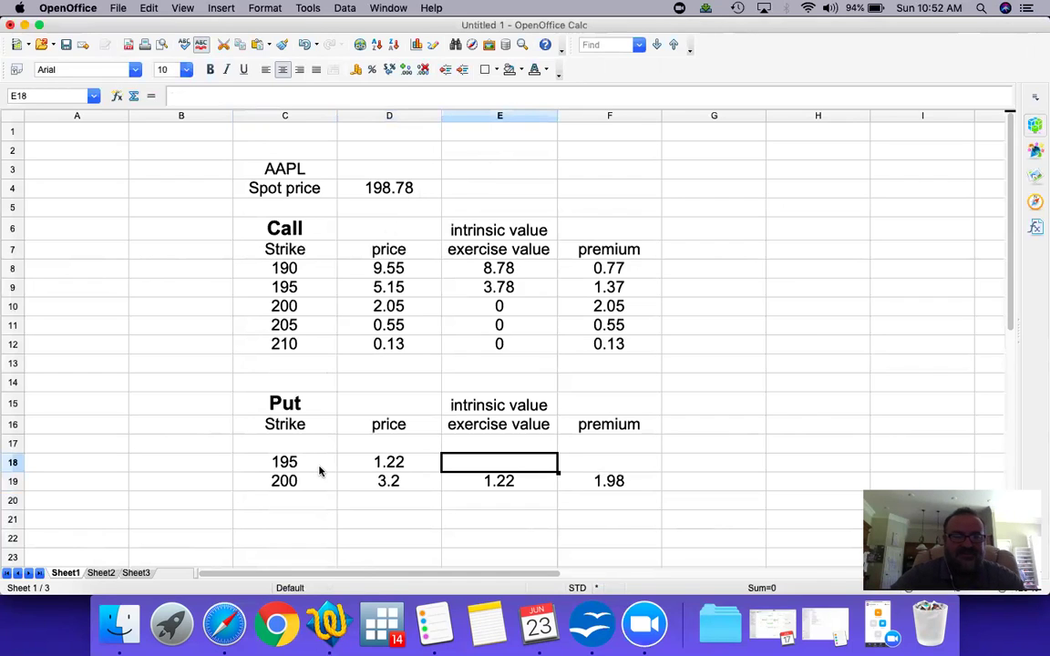
- Enter an intrinsic value of 0 for the 195-strike put in E18 and calculate its premium in F18 as =D18-E18
{"action": "type", "text": "0"}
{"action": "key", "text": "Tab"}
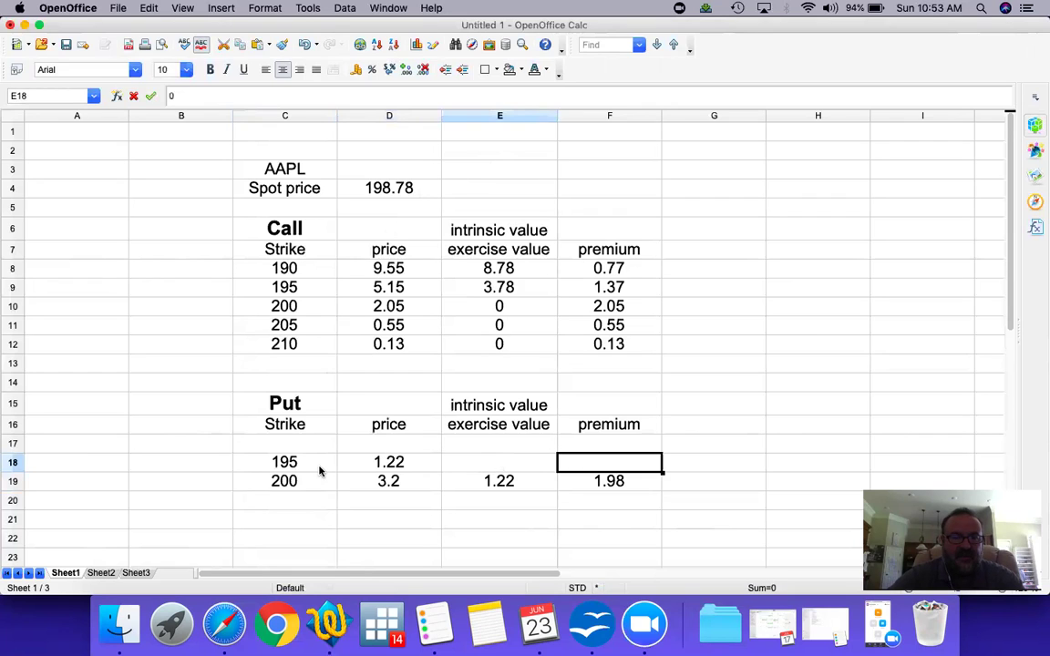
{"action": "type", "text": "="}
{"action": "key", "text": "Left"}
{"action": "key", "text": "Left"}
{"action": "type", "text": "-"}
{"action": "key", "text": "Left"}
{"action": "key", "text": "Return"}
- Add the 190 put strike in C17, look up its ask price in Safari, and enter .46 in D17 of the Calc sheet
{"action": "key", "text": "Left"}
{"action": "key", "text": "Left"}
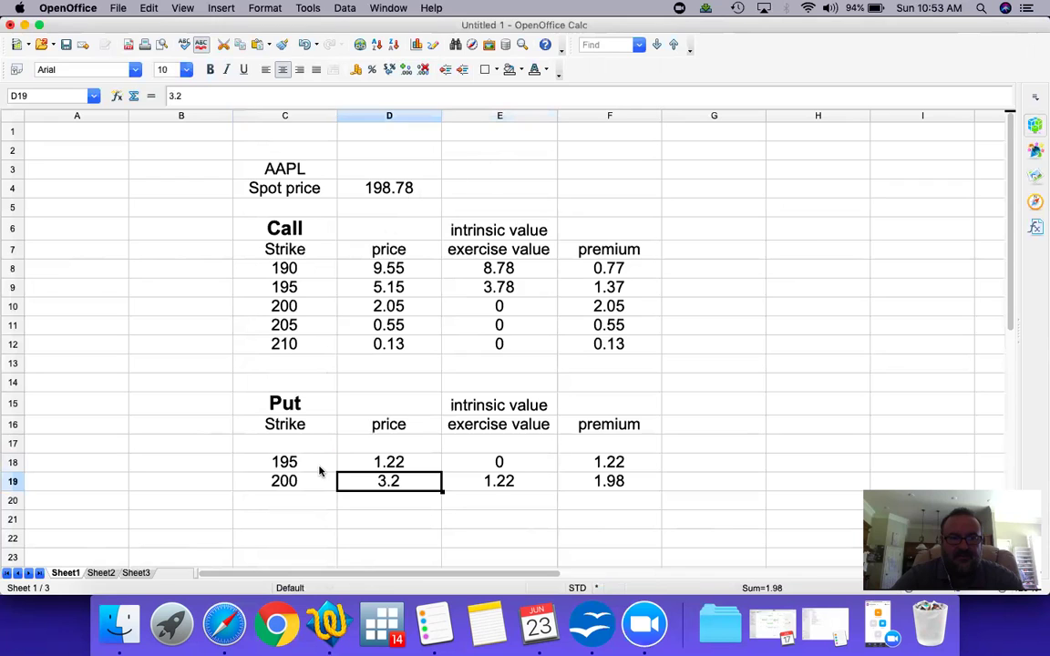
{"action": "key", "text": "Left"}
{"action": "key", "text": "Up"}
{"action": "key", "text": "Up"}
{"action": "type", "text": "190"}
{"action": "key", "text": "Return"}
{"action": "key", "text": "Up"}
{"action": "key", "text": "Right"}
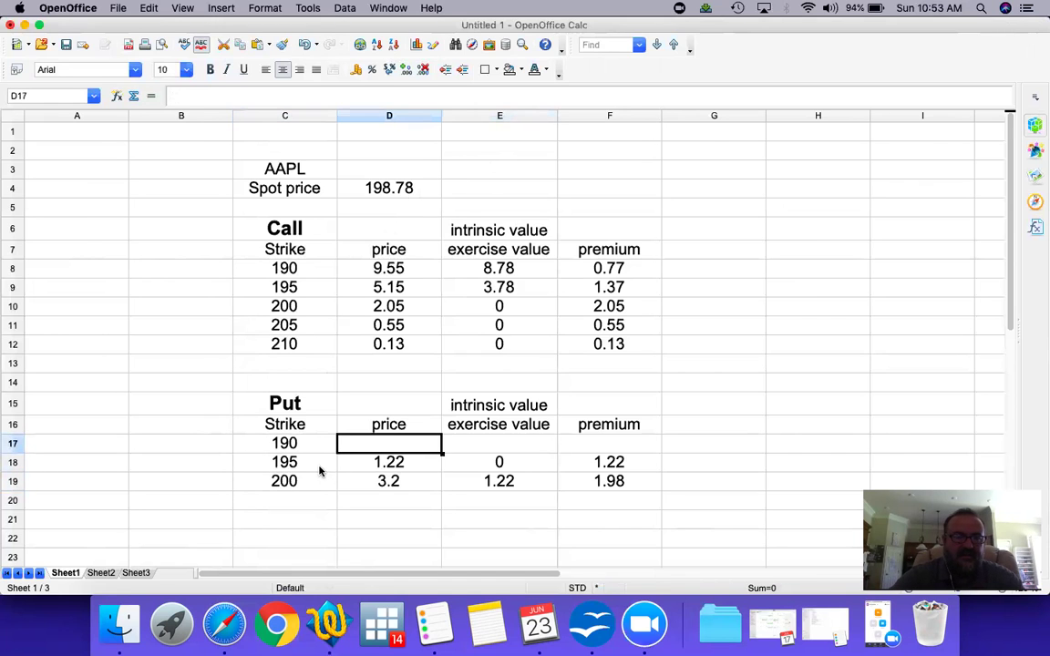
{"action": "key", "text": "super+Tab"}
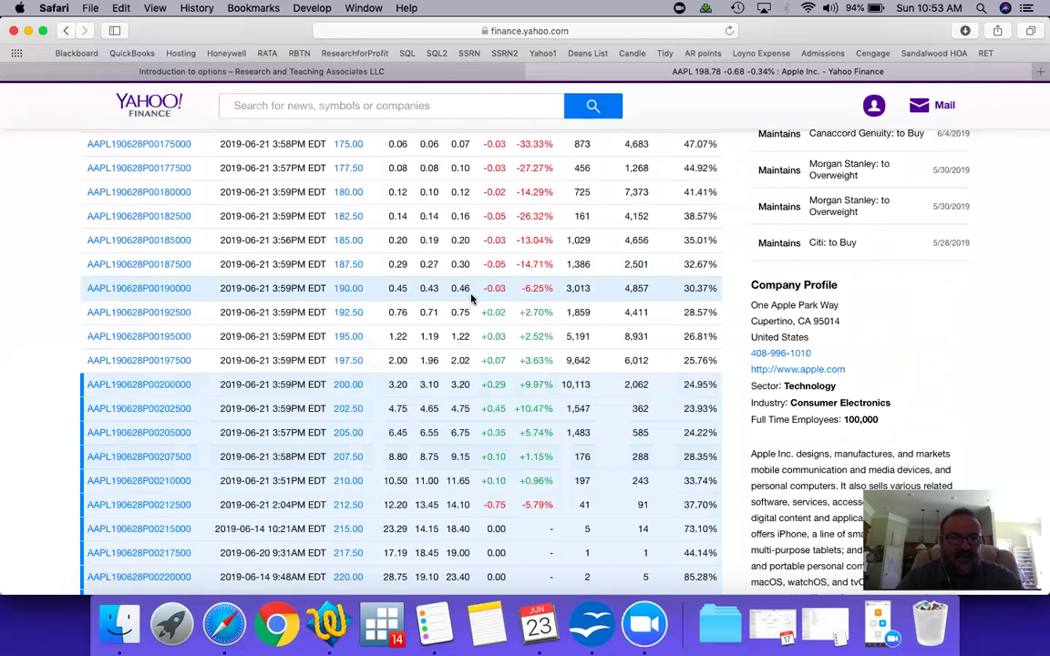
{"action": "key", "text": "super+Tab"}
{"action": "type", "text": ".46"}
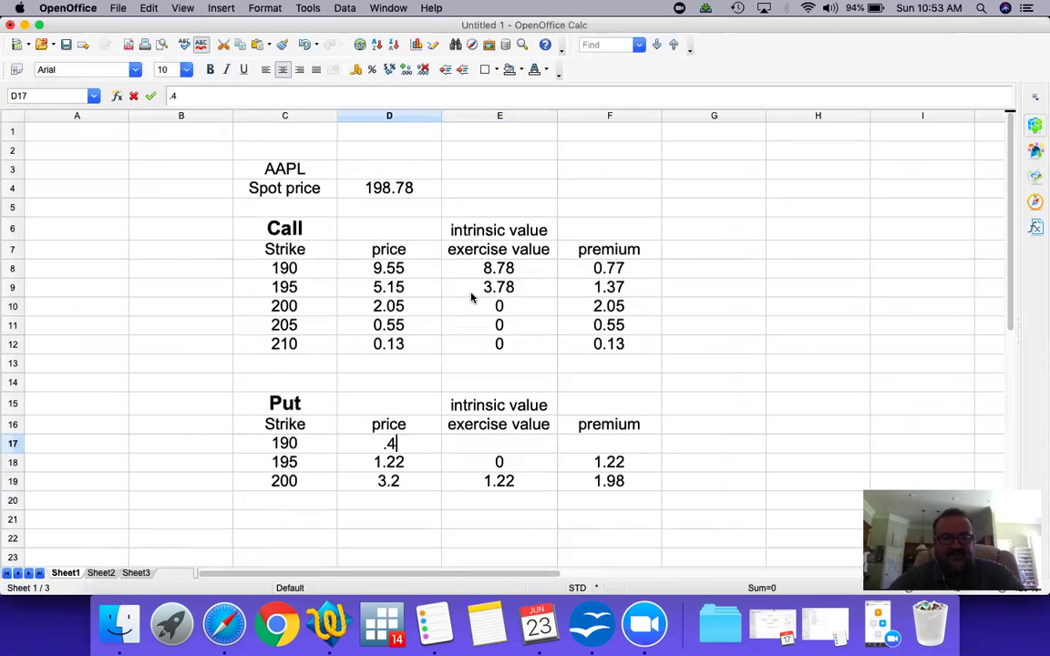
{"action": "key", "text": "Tab"}
- Enter an intrinsic value of 0 for the 190-strike put in E17 and calculate its premium in F17 as =D17-E17
{"action": "type", "text": "-"}
{"action": "key", "text": "BackSpace"}
{"action": "type", "text": "0"}
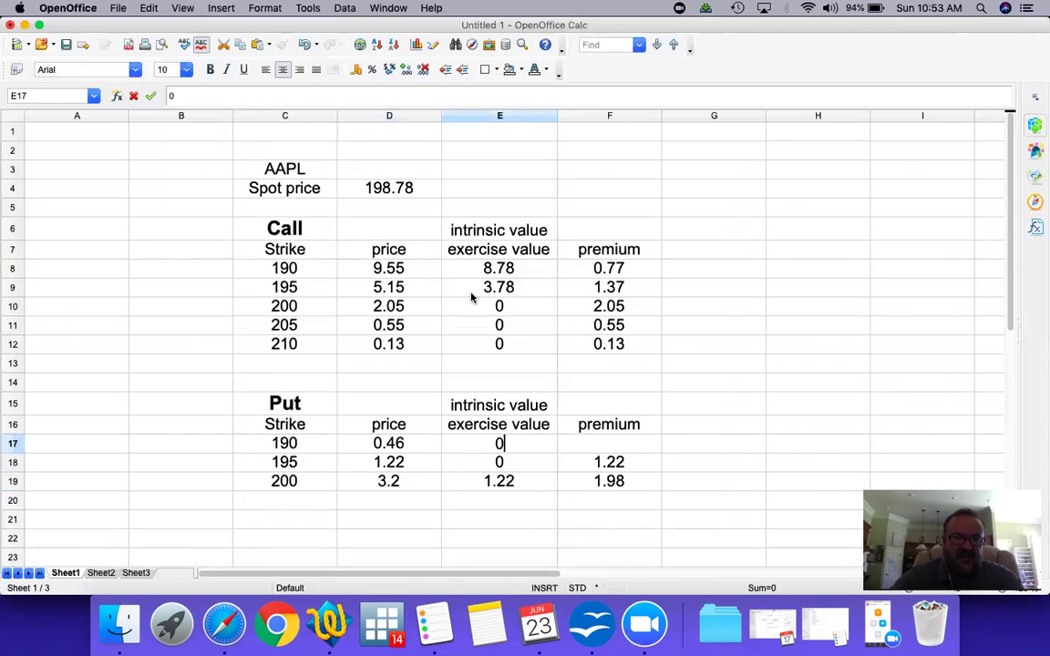
{"action": "key", "text": "Tab"}
{"action": "type", "text": "="}
{"action": "key", "text": "Left"}
{"action": "key", "text": "Left"}
{"action": "type", "text": "-"}
{"action": "key", "text": "Left"}
{"action": "key", "text": "Return"}
- Add the 205 put strike in C20, look up its ask price in Safari, and enter 6.75 in D20 of the Calc sheet
{"action": "key", "text": "Down"}
{"action": "key", "text": "Down"}
{"action": "key", "text": "Left"}
{"action": "key", "text": "Left"}
{"action": "key", "text": "Left"}
{"action": "key", "text": "super+Tab"}
{"action": "key", "text": "super+Tab"}
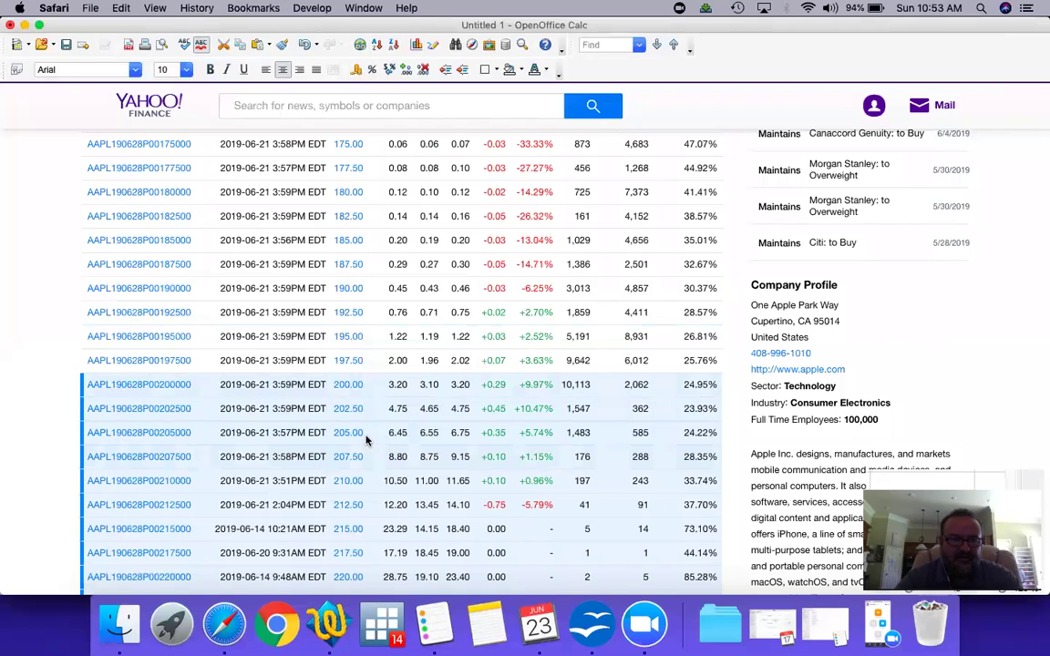
{"action": "type", "text": "205"}
{"action": "key", "text": "Tab"}
{"action": "key", "text": "super+Tab"}
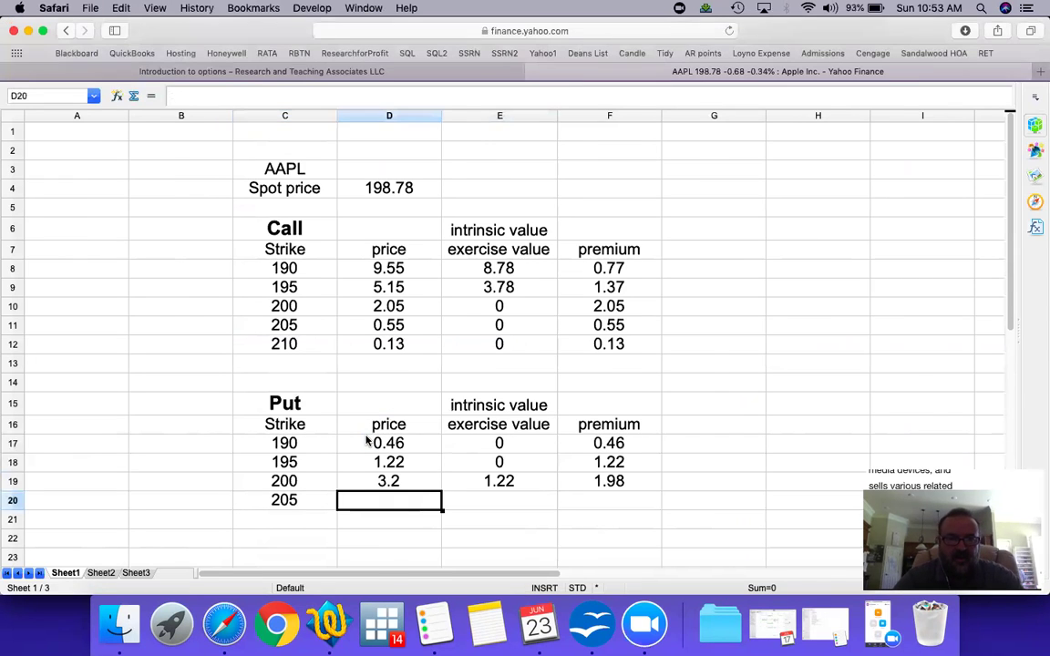
{"action": "key", "text": "super+Tab"}
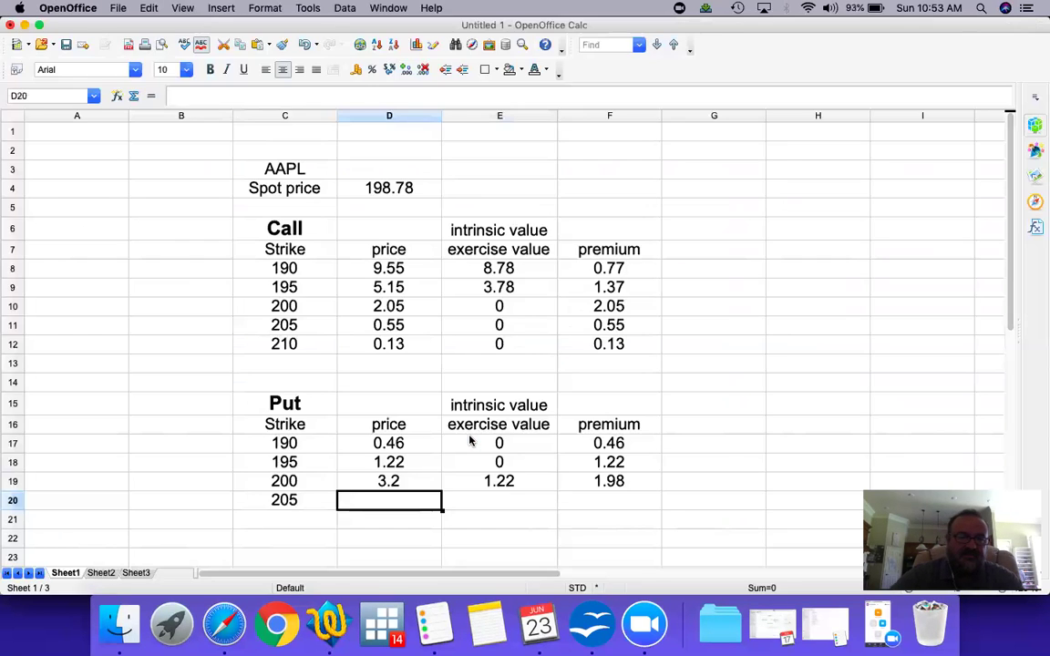
{"action": "type", "text": "6.75"}
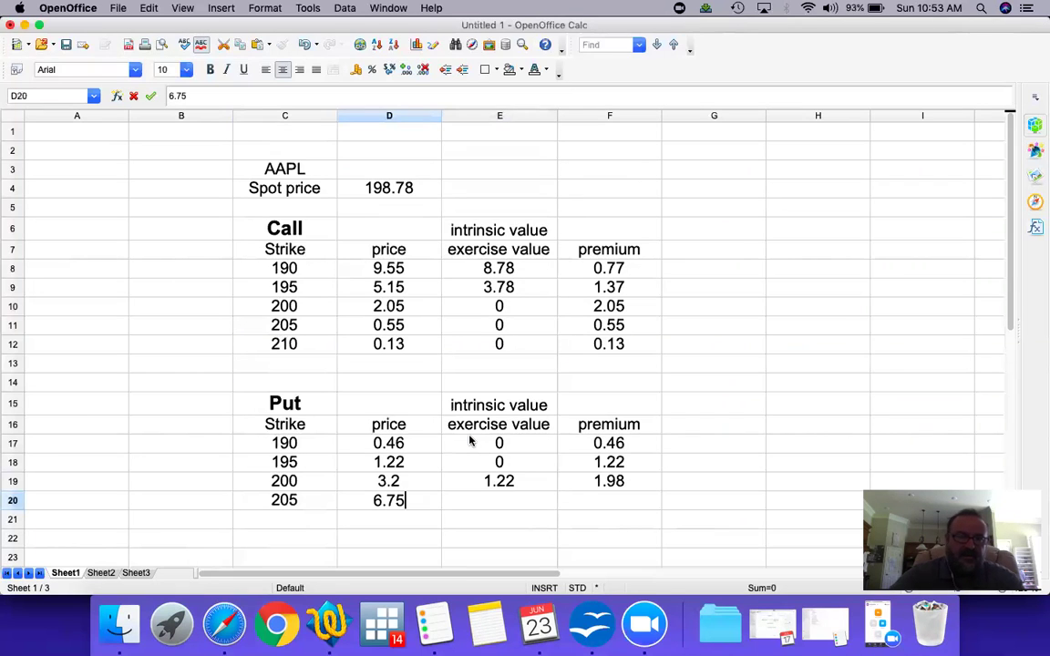
{"action": "key", "text": "Tab"}
- Calculate the 205-strike put's intrinsic value in cell E20 as strike minus spot price, =C20-D4
{"action": "key", "text": "super+Tab"}
{"action": "key", "text": "super+Tab"}
{"action": "type", "text": "="}
{"action": "key", "text": "Left"}
{"action": "key", "text": "Left"}
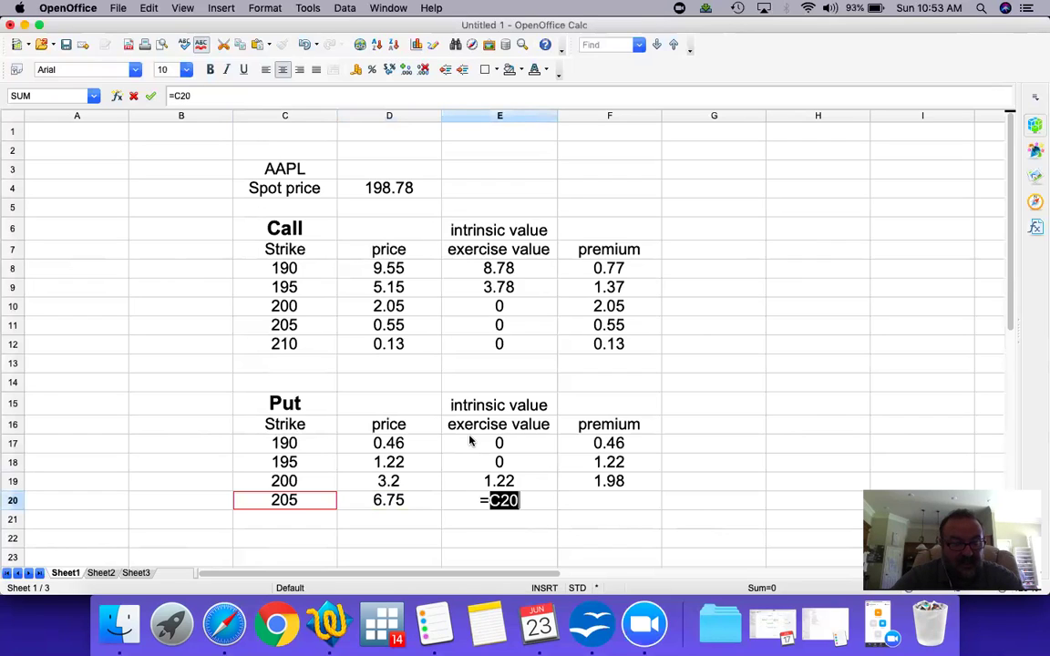
{"action": "type", "text": "-"}
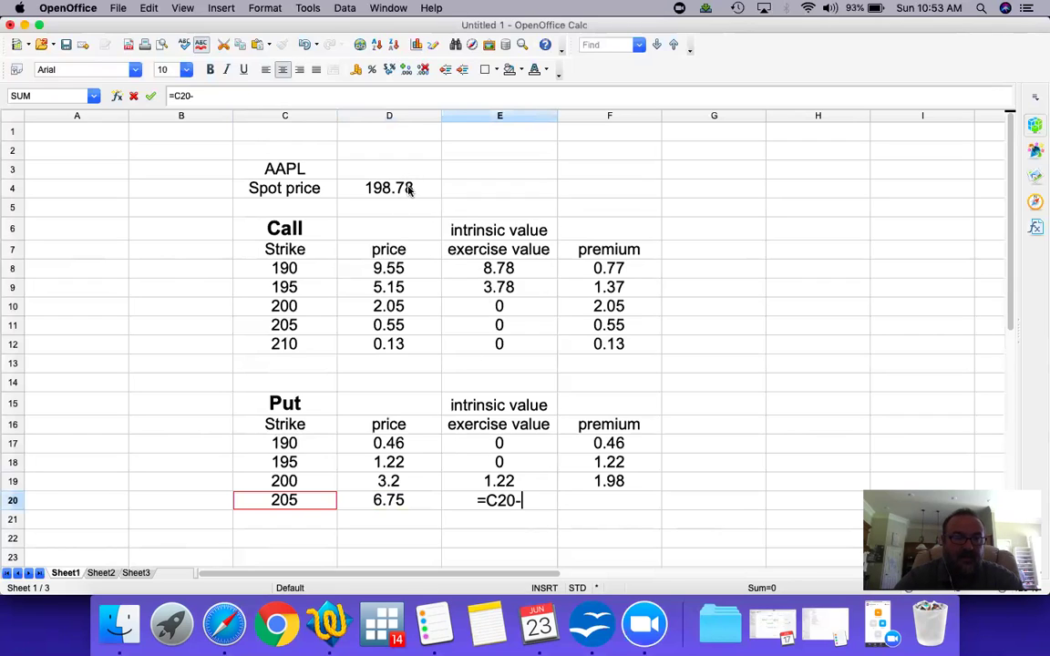
{"action": "left_click", "coordinate": [408, 188]}
{"action": "key", "text": "Return"}
{"action": "key", "text": "Up"}
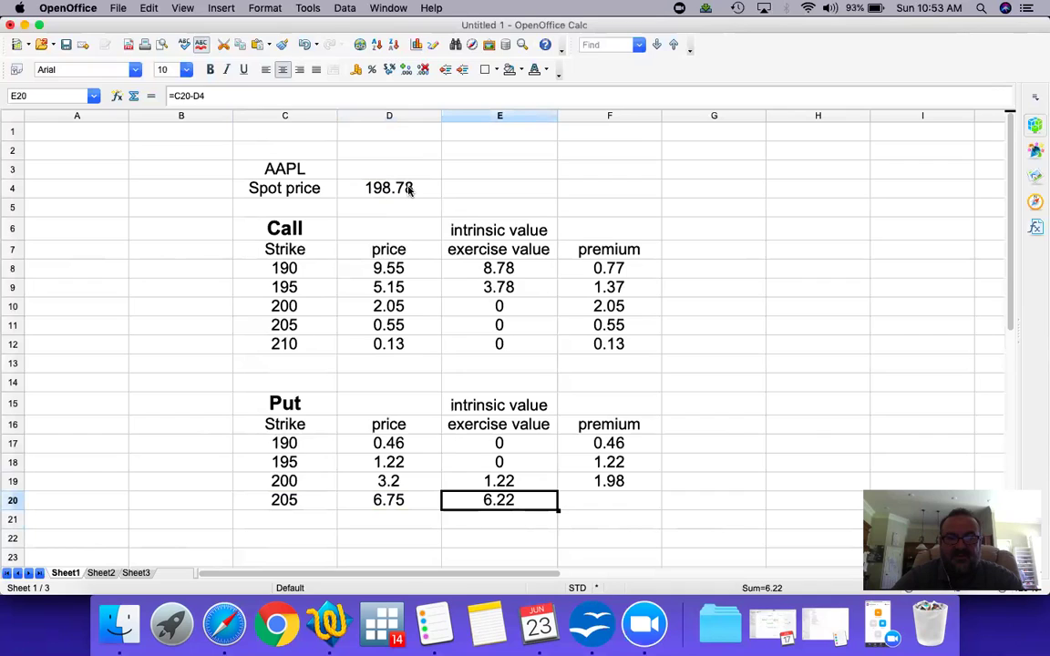
- Calculate the 205-strike put's premium in cell F20 as price minus intrinsic value, =D20-E20
{"action": "key", "text": "Right"}
{"action": "type", "text": "="}
{"action": "key", "text": "Left"}
{"action": "key", "text": "Left"}
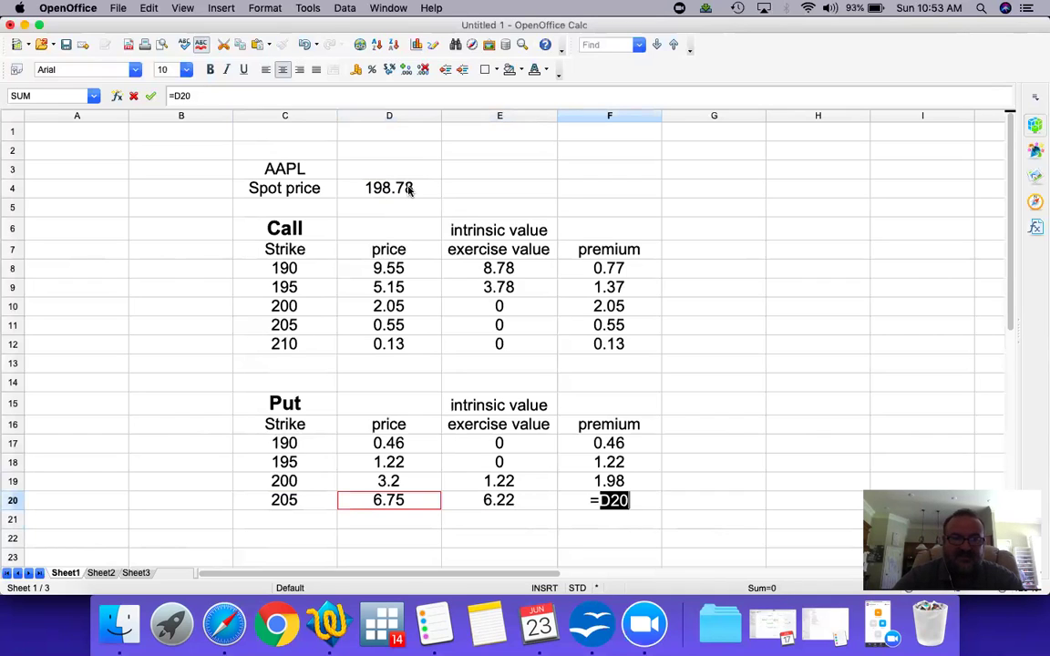
{"action": "type", "text": "-"}
{"action": "key", "text": "Left"}
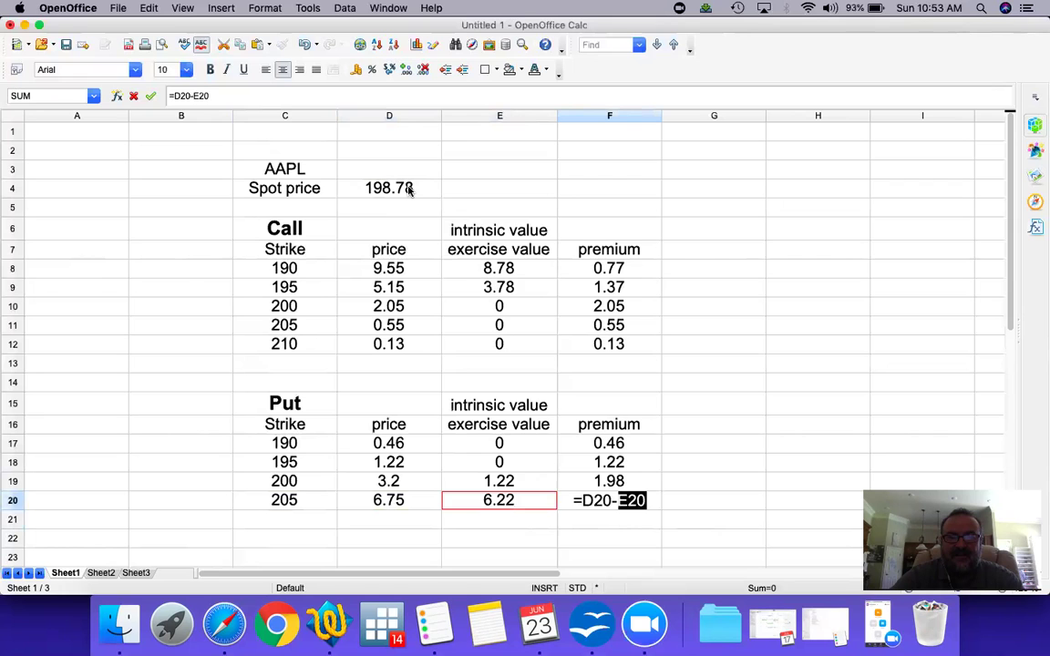
{"action": "key", "text": "Return"}
- Add the 210 put strike in C21, look up its ask price in Safari, and enter 11.65 in D21 of the Calc sheet
{"action": "key", "text": "Left"}
{"action": "key", "text": "Left"}
{"action": "key", "text": "Left"}
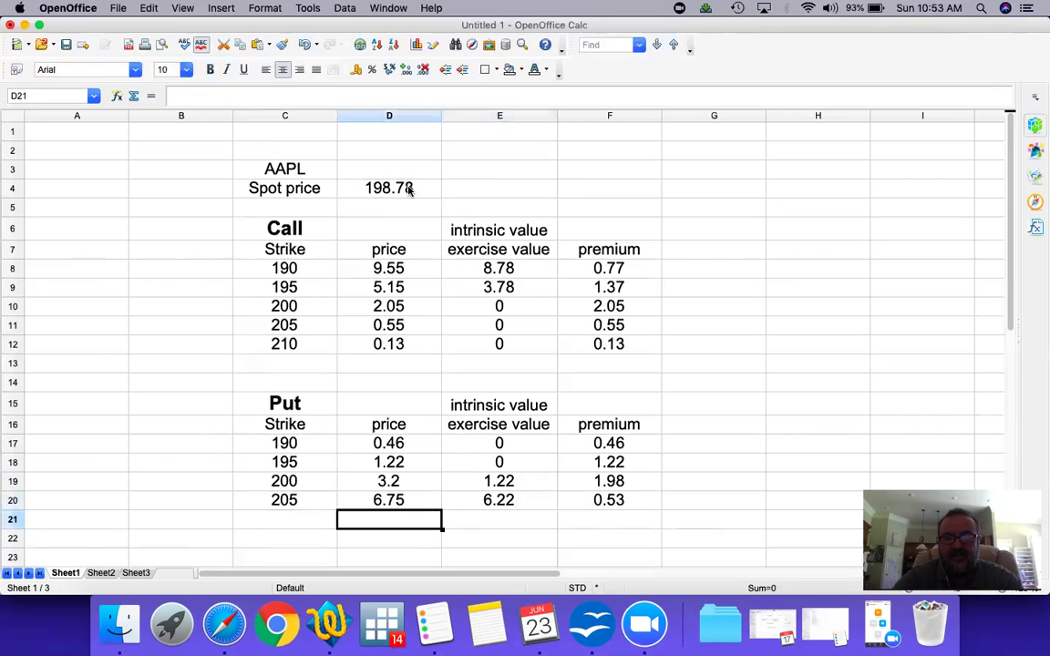
{"action": "key", "text": "super+Tab"}
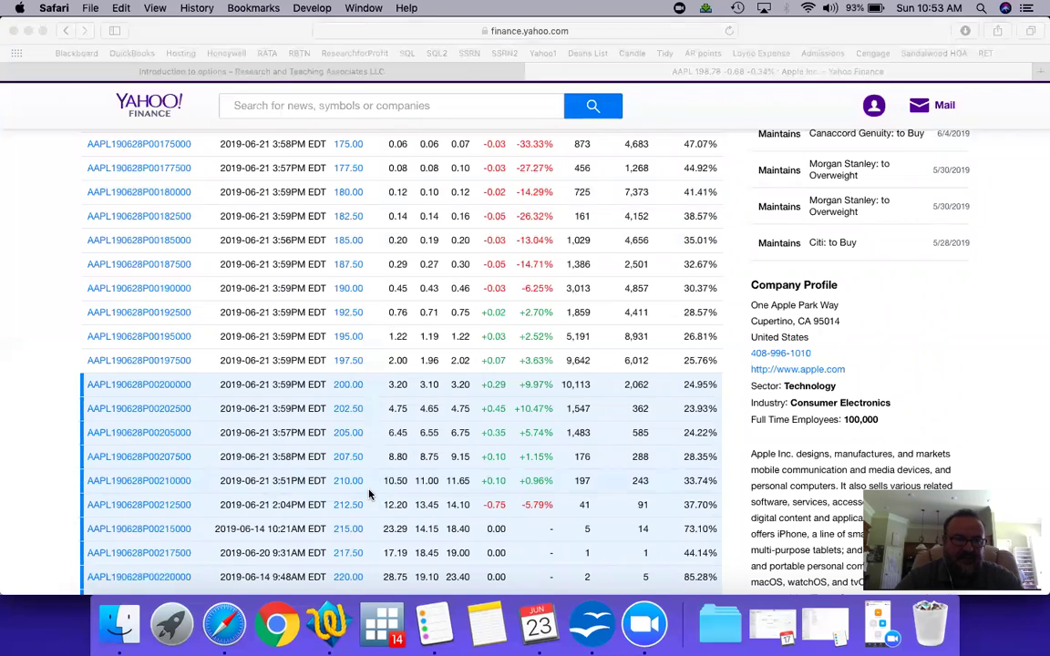
{"action": "key", "text": "super+Tab"}
{"action": "type", "text": "210"}
{"action": "key", "text": "Tab"}
{"action": "key", "text": "super+Tab"}
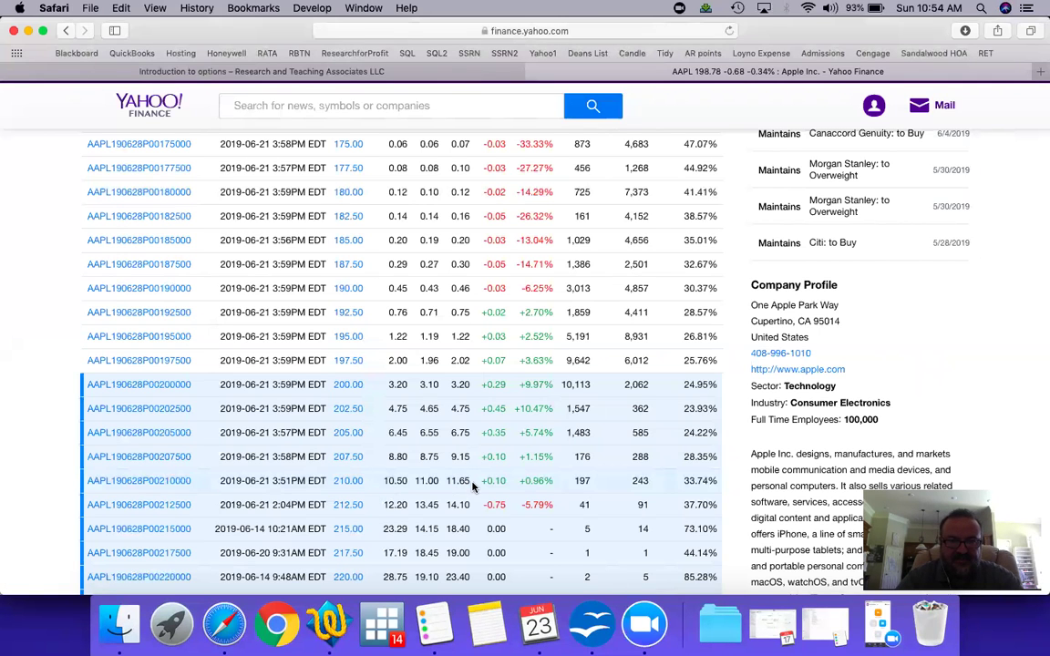
{"action": "key", "text": "super+Tab"}
{"action": "type", "text": "11.65"}
{"action": "key", "text": "Return"}
{"action": "key", "text": "Up"}
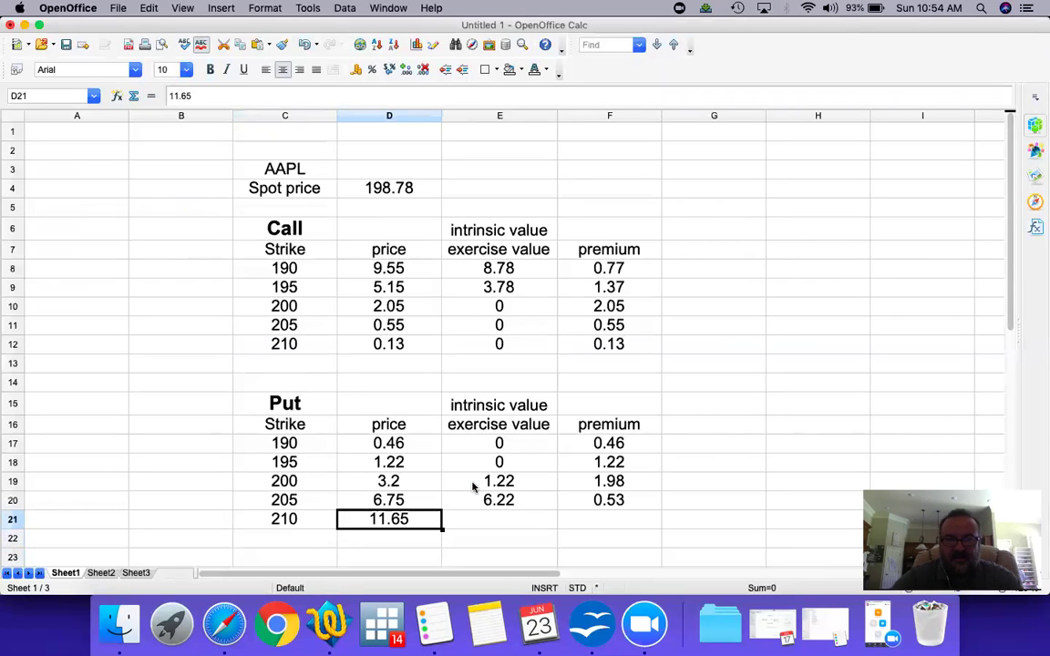
- Calculate the 210-strike put's intrinsic value in cell E21 as strike minus spot price, =C21-D4
{"action": "key", "text": "Right"}
{"action": "type", "text": "="}
{"action": "key", "text": "Left"}
{"action": "key", "text": "Left"}
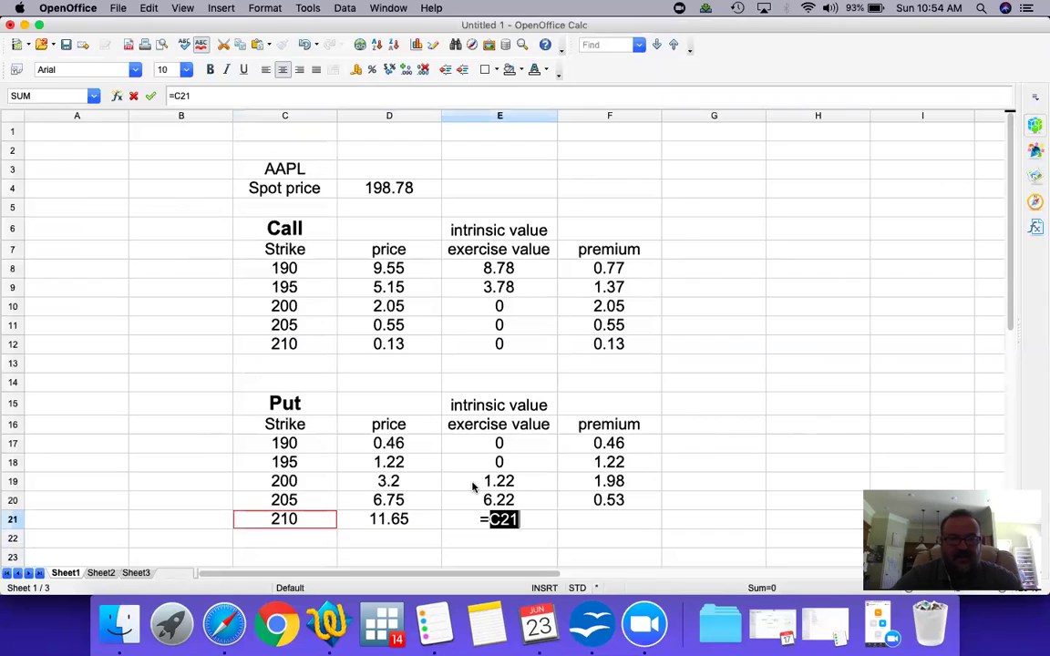
{"action": "type", "text": "-"}
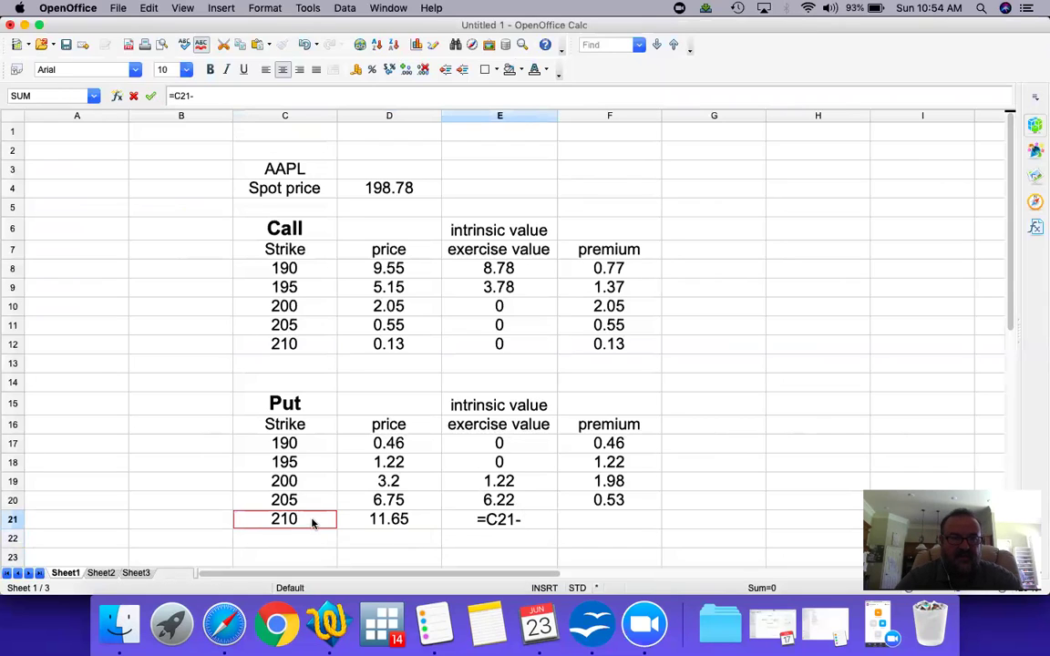
{"action": "left_click", "coordinate": [389, 188]}
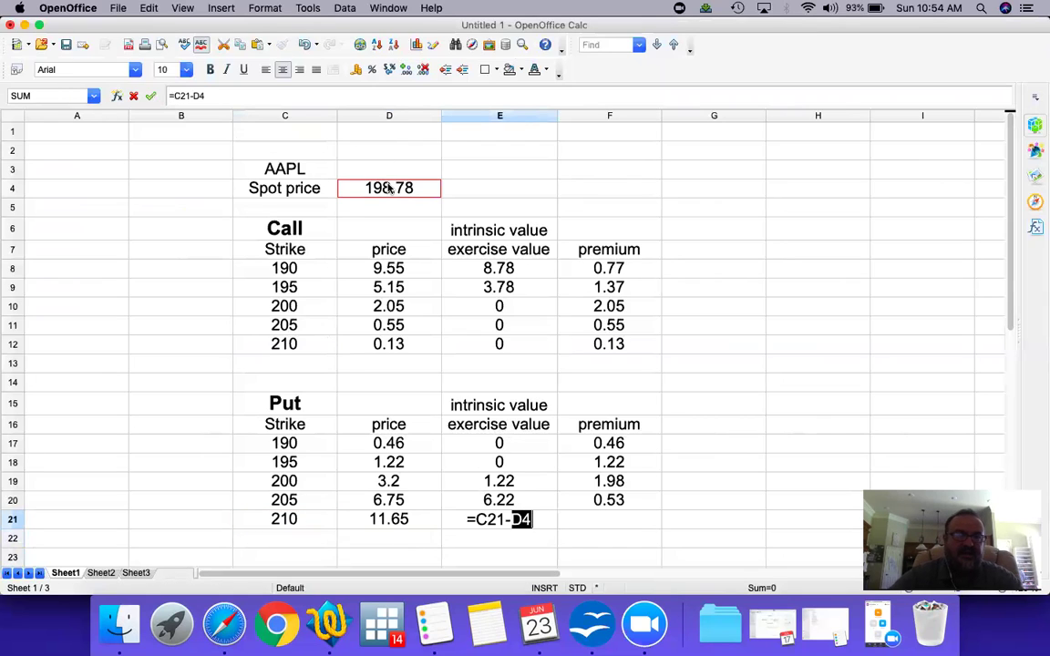
{"action": "key", "text": "Return"}
- Calculate the 210-strike put's premium in cell F21 as price minus intrinsic value, =D21-E21
{"action": "key", "text": "Right"}
{"action": "type", "text": "="}
{"action": "key", "text": "Left"}
{"action": "key", "text": "Left"}
{"action": "type", "text": "-"}
{"action": "key", "text": "Left"}
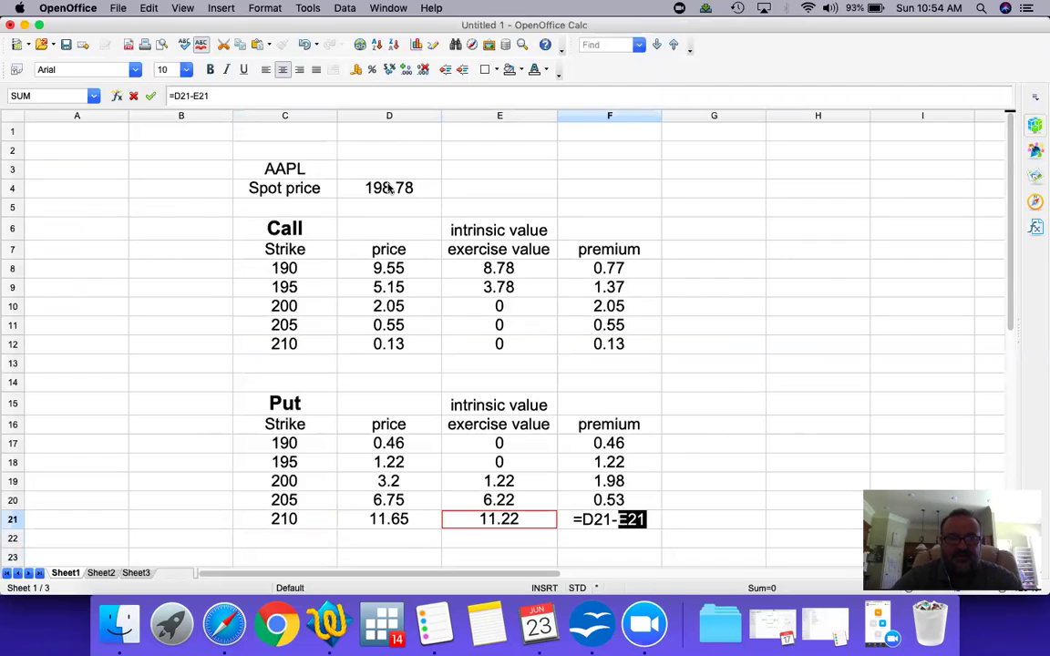
{"action": "key", "text": "Return"}
{"action": "key", "text": "Up"}
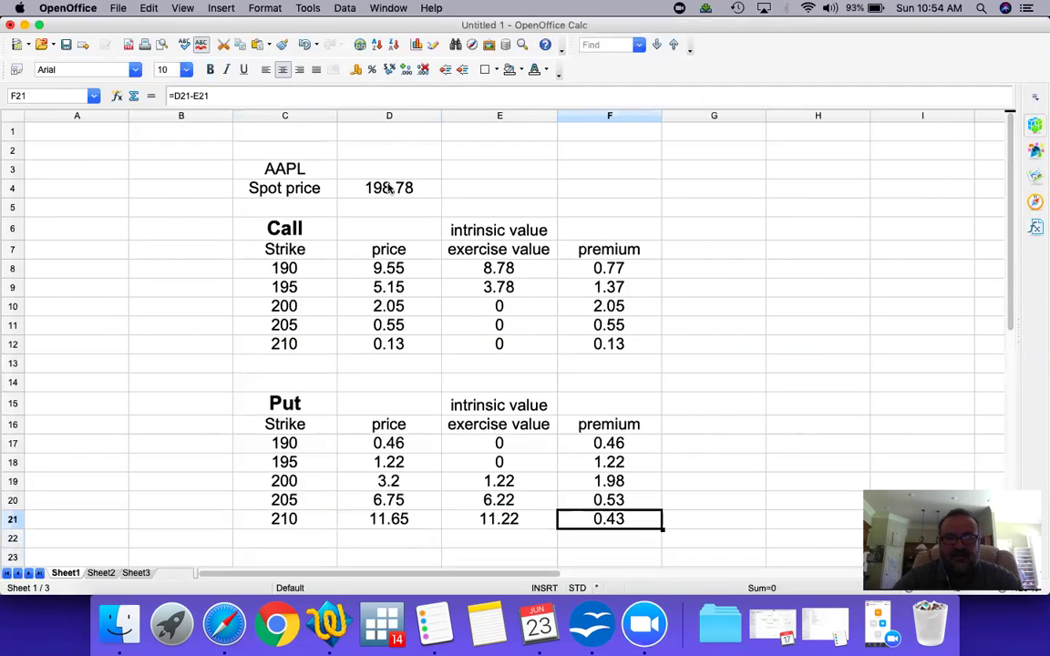
{"action": "key", "text": "Left"}
{"action": "key", "text": "Left"}
{"action": "key", "text": "Left"}
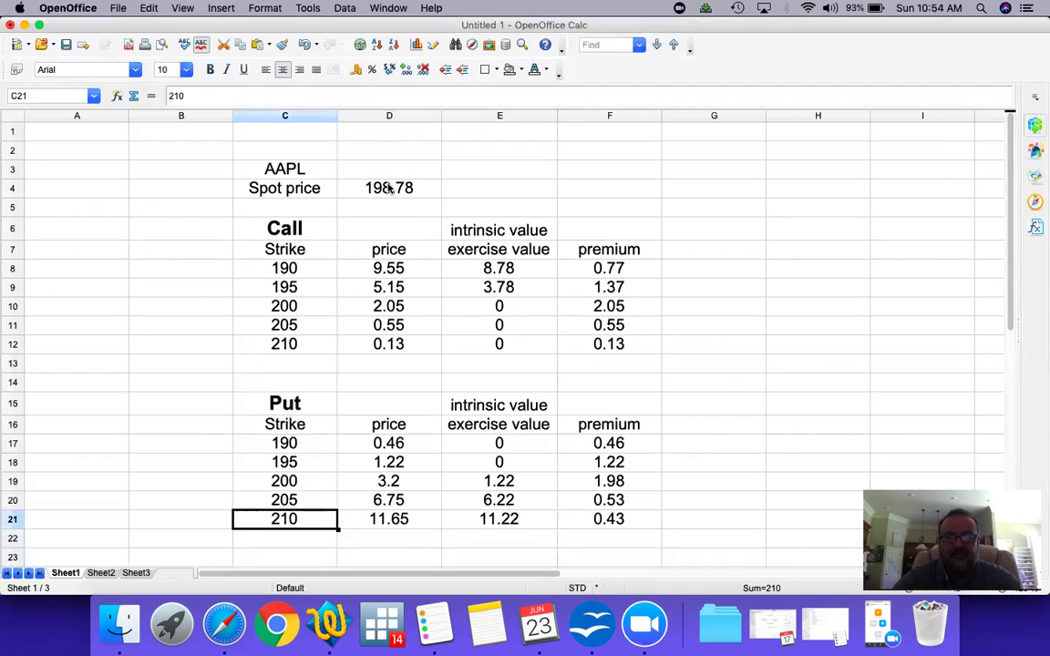